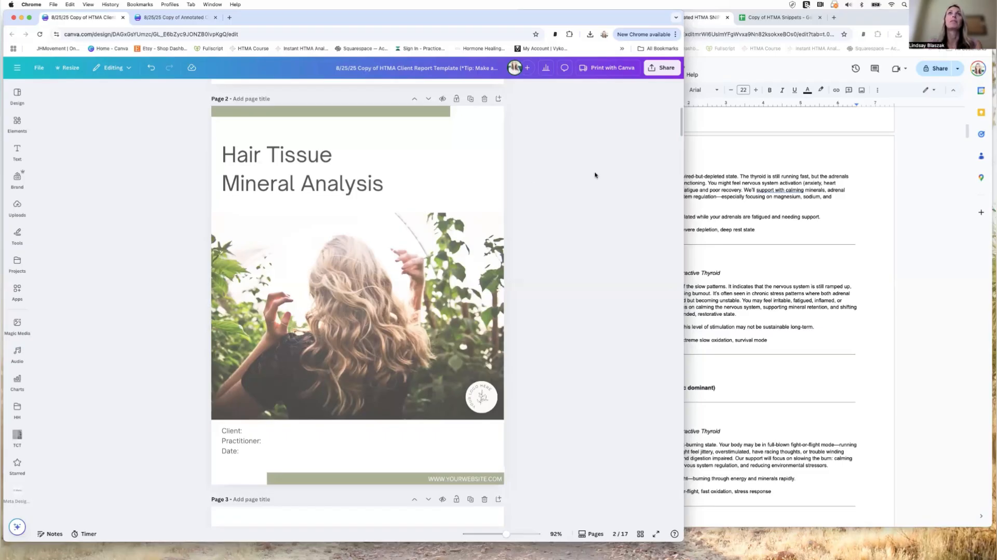
Review the cover page and the practitioner disclaimer page of the HTMA client report template.
{"action": "scroll", "coordinate": [129, 174], "scroll_direction": "up", "scroll_amount": 1}
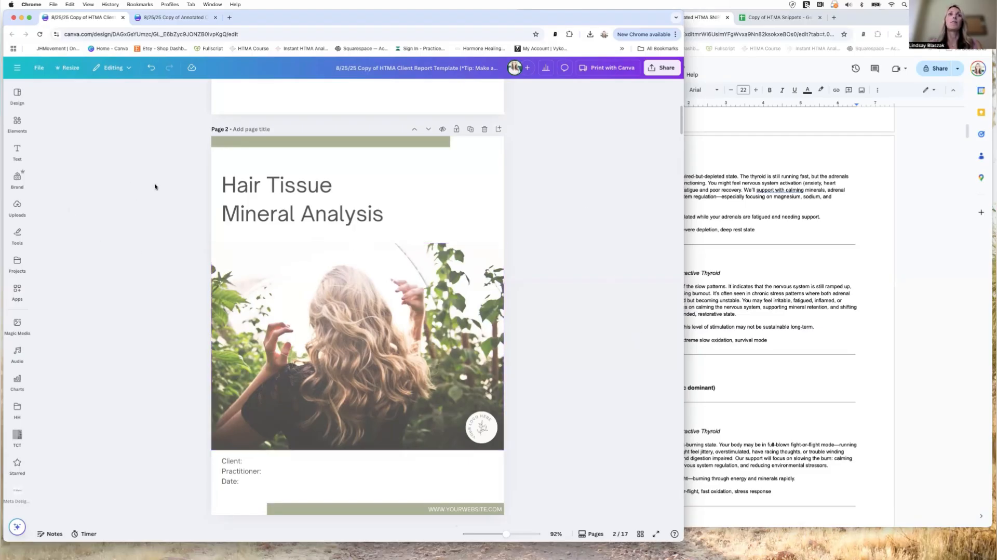
{"action": "scroll", "coordinate": [125, 202], "scroll_direction": "up", "scroll_amount": 7}
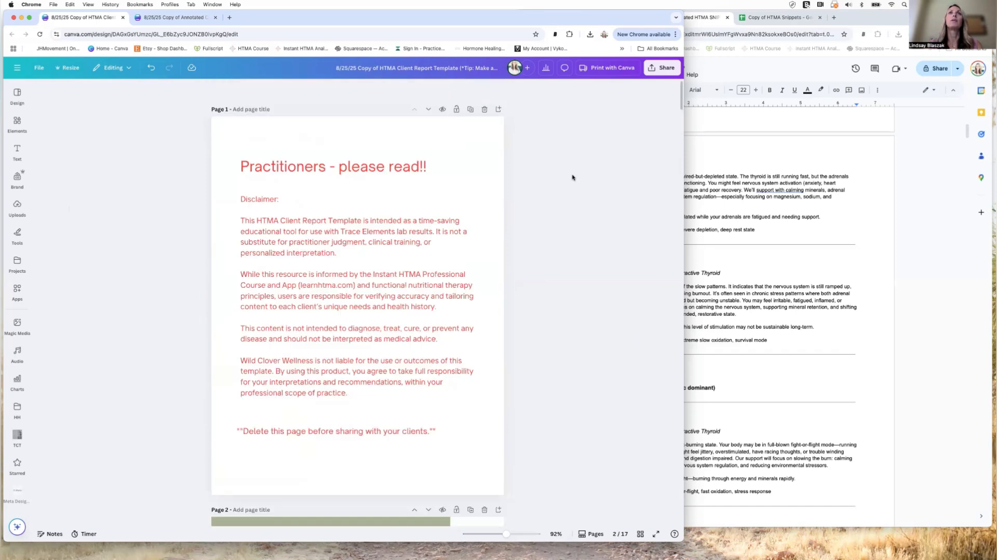
{"action": "left_click", "coordinate": [342, 186]}
{"action": "scroll", "coordinate": [534, 312], "scroll_direction": "down", "scroll_amount": 5}
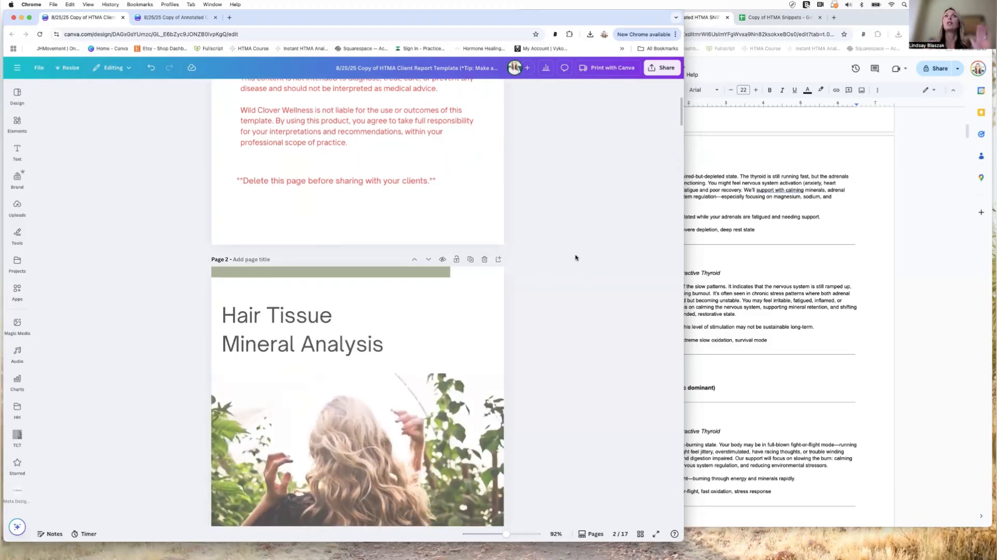
{"action": "scroll", "coordinate": [131, 193], "scroll_direction": "down", "scroll_amount": 3}
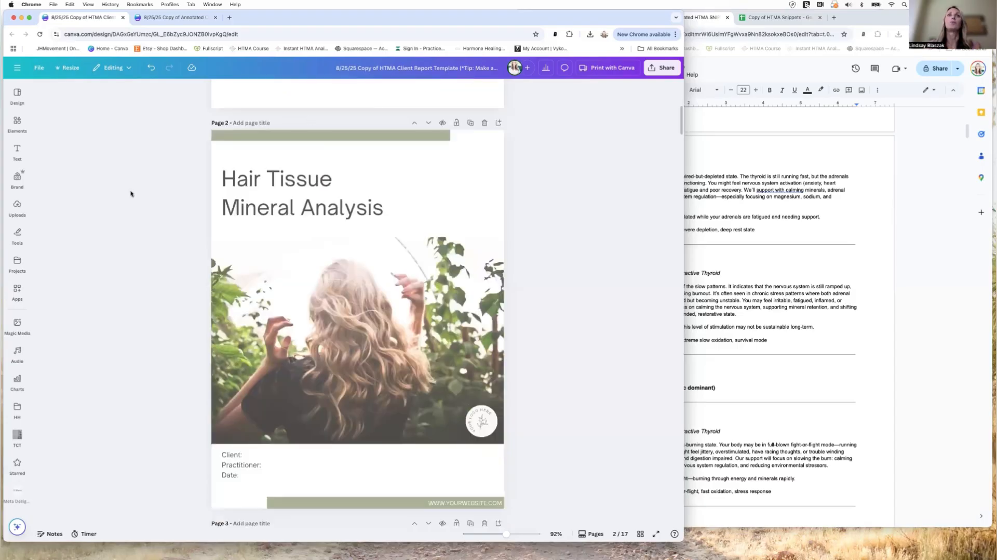
{"action": "scroll", "coordinate": [131, 194], "scroll_direction": "up", "scroll_amount": 2}
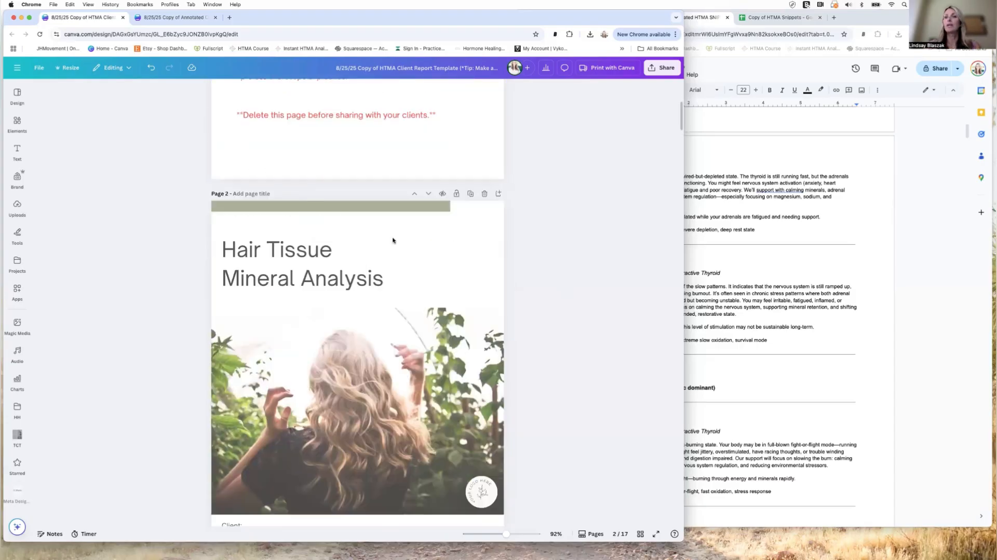
{"action": "scroll", "coordinate": [172, 181], "scroll_direction": "up", "scroll_amount": 1}
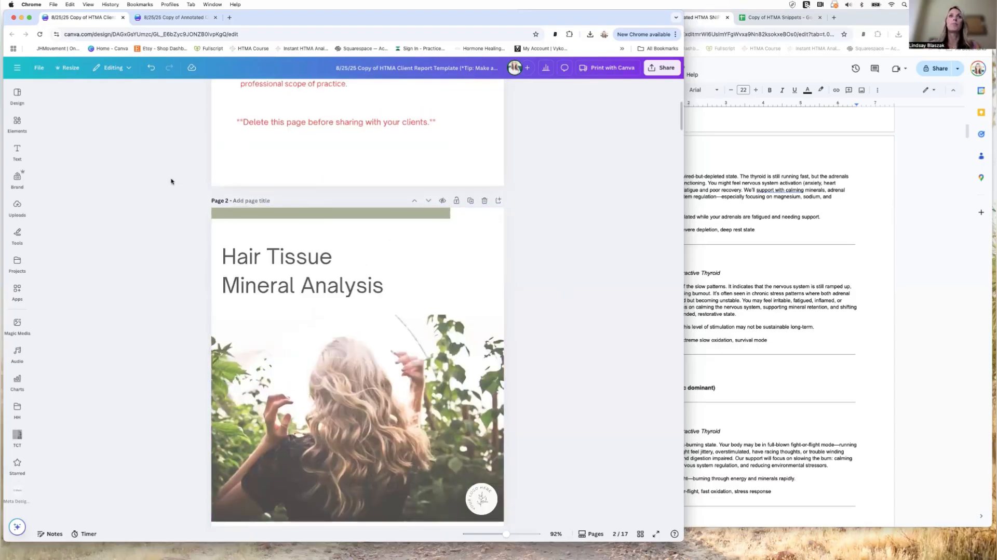
{"action": "scroll", "coordinate": [172, 182], "scroll_direction": "up", "scroll_amount": 6}
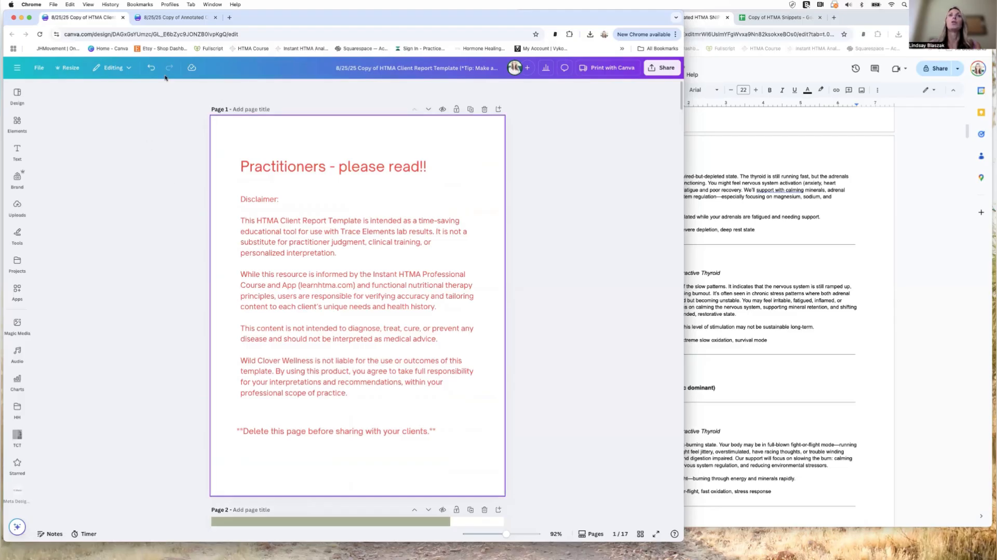
View the file options available for the report template design, such as renaming it or making a copy.
{"action": "left_click", "coordinate": [38, 68]}
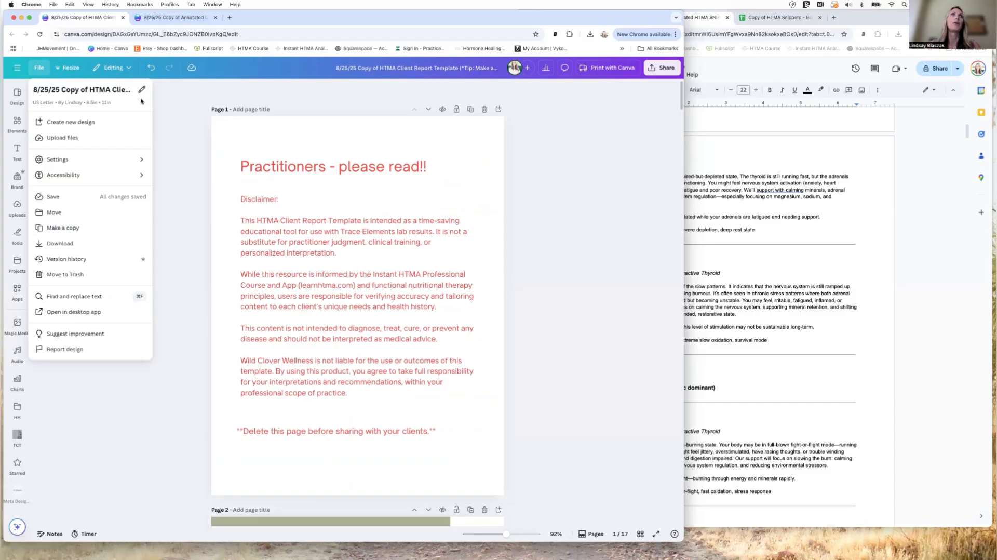
{"action": "left_click", "coordinate": [184, 118]}
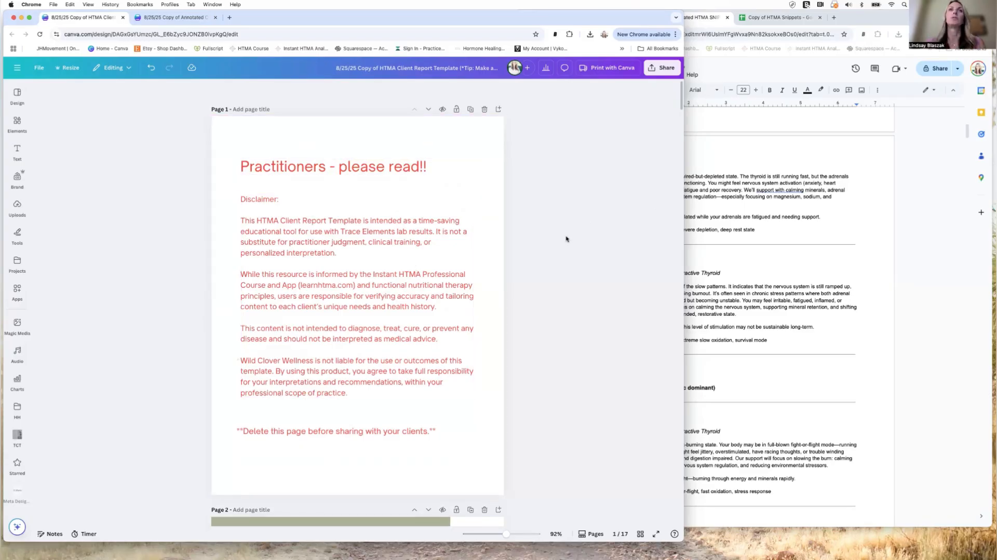
{"action": "scroll", "coordinate": [565, 239], "scroll_direction": "down", "scroll_amount": 1}
{"action": "scroll", "coordinate": [566, 239], "scroll_direction": "up", "scroll_amount": 1}
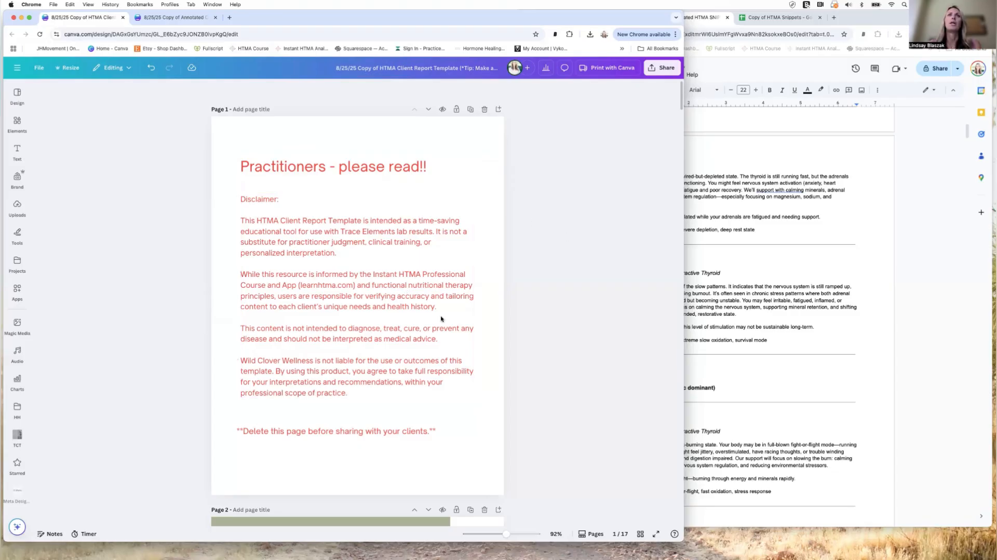
Delete the "Practitioners - please read!!" disclaimer page from the report template.
{"action": "scroll", "coordinate": [416, 184], "scroll_direction": "down", "scroll_amount": 4}
{"action": "scroll", "coordinate": [351, 170], "scroll_direction": "down", "scroll_amount": 2}
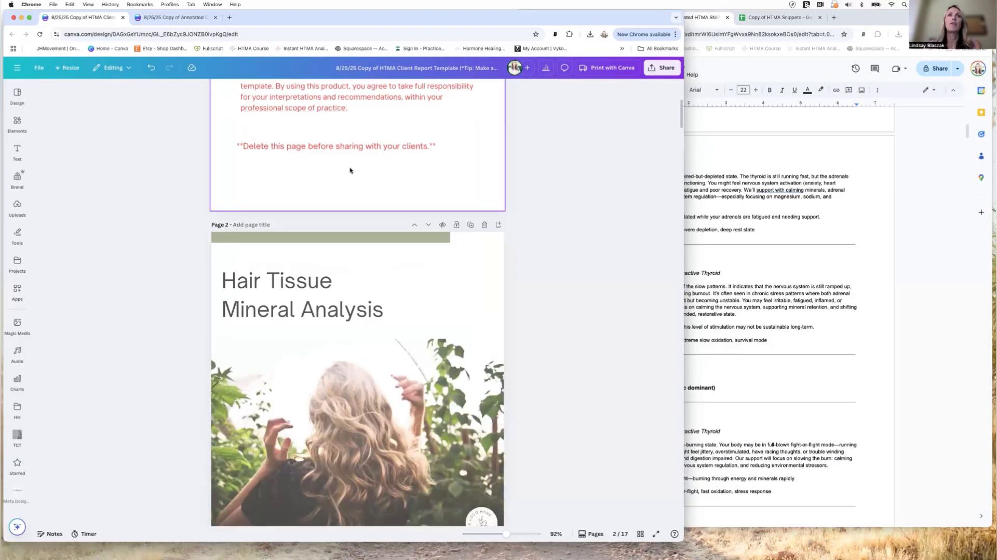
{"action": "scroll", "coordinate": [469, 272], "scroll_direction": "up", "scroll_amount": 5}
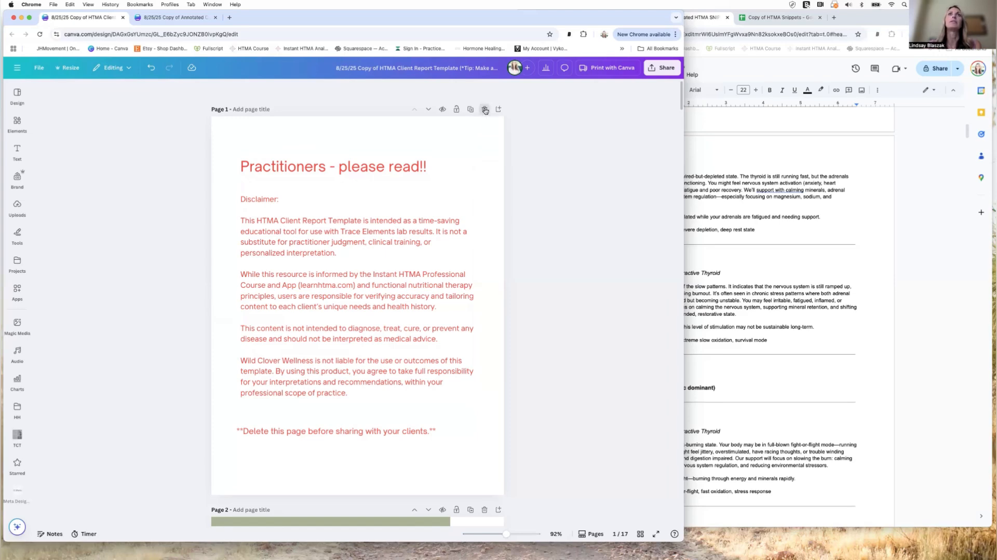
{"action": "left_click", "coordinate": [484, 110]}
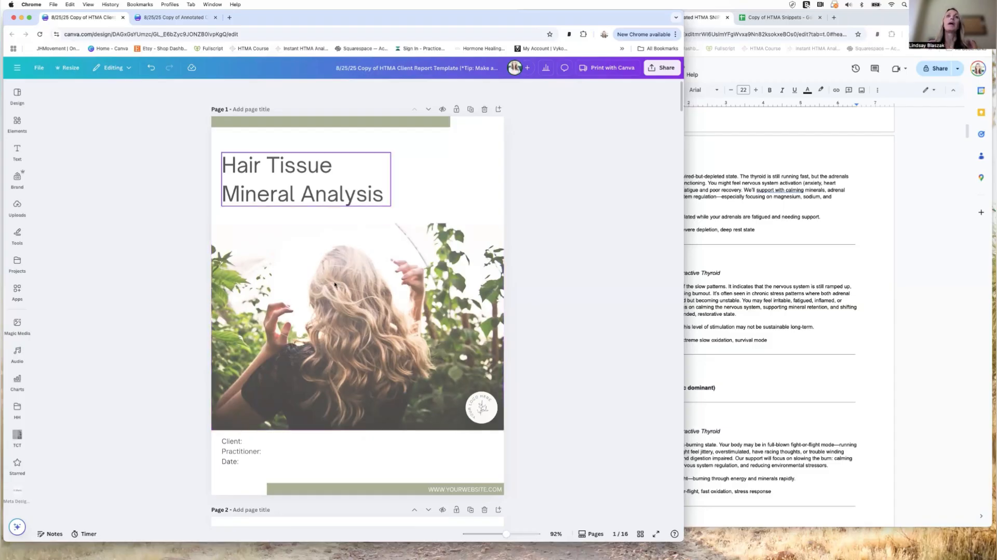
Open the annotated copy of the template and read the red customization notes on its cover page.
{"action": "left_click", "coordinate": [176, 18]}
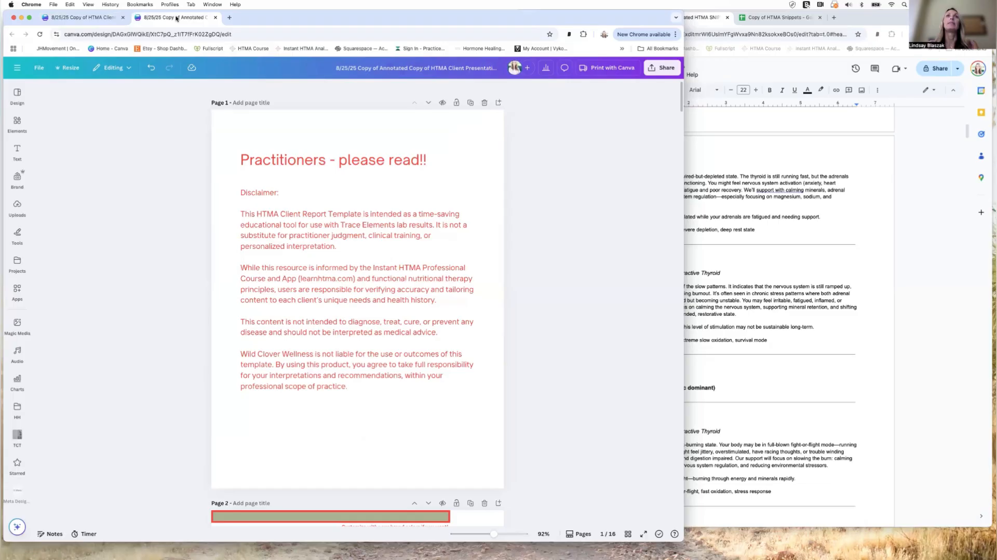
{"action": "scroll", "coordinate": [539, 308], "scroll_direction": "down", "scroll_amount": 1}
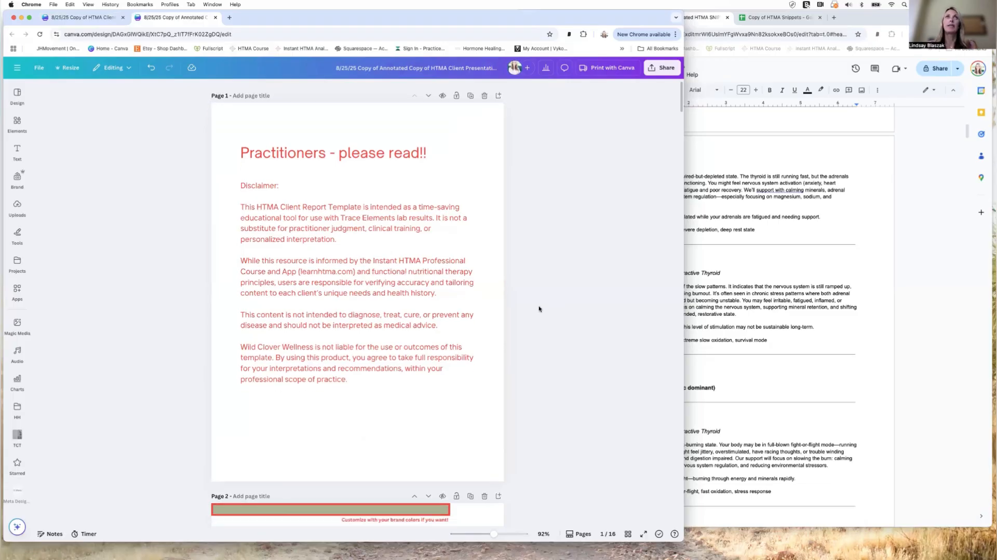
{"action": "scroll", "coordinate": [543, 304], "scroll_direction": "down", "scroll_amount": 10}
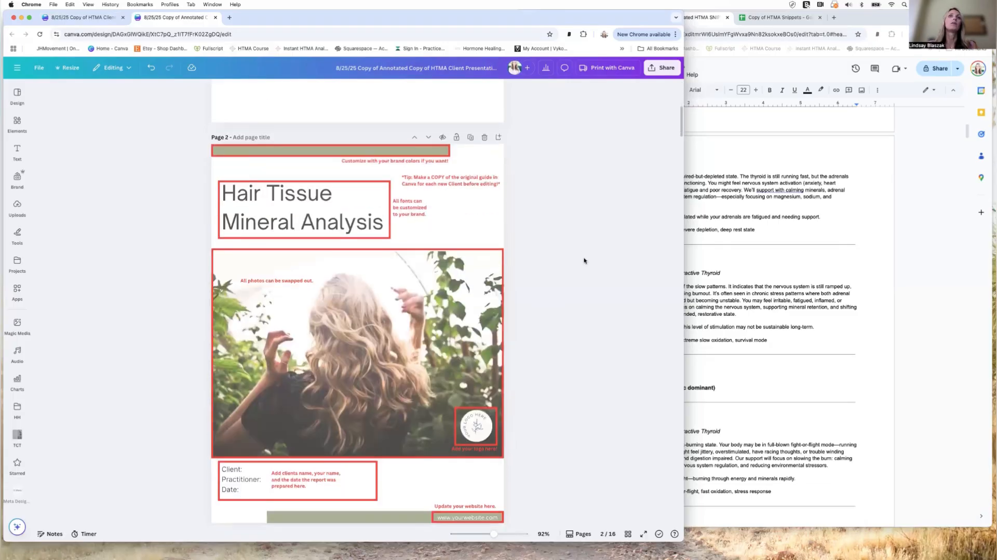
{"action": "scroll", "coordinate": [585, 279], "scroll_direction": "down", "scroll_amount": 1}
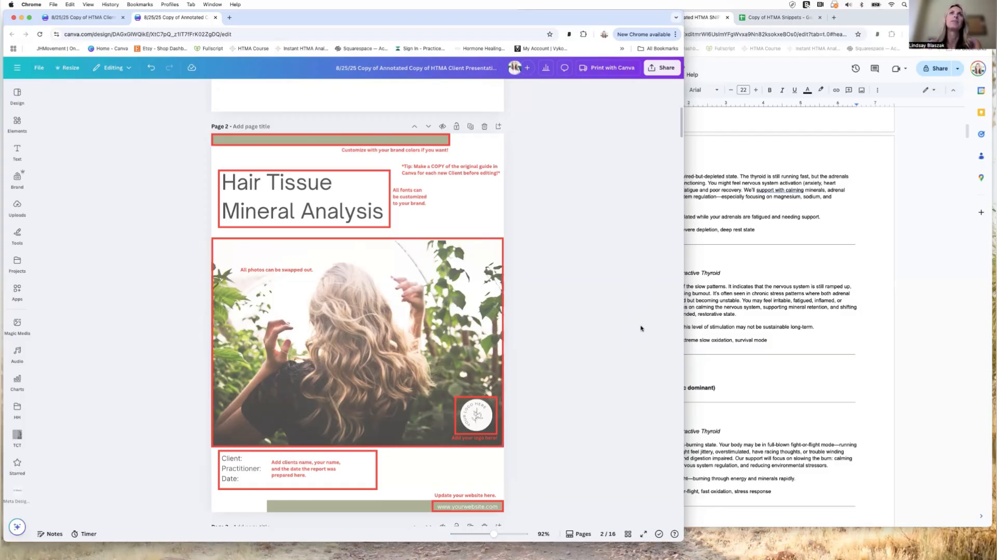
{"action": "left_click", "coordinate": [366, 185]}
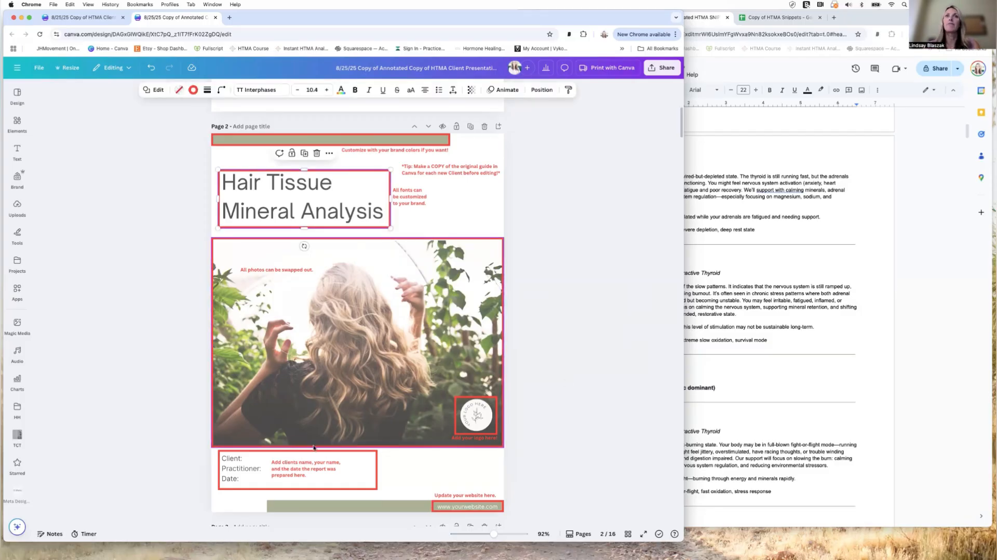
{"action": "scroll", "coordinate": [556, 354], "scroll_direction": "down", "scroll_amount": 1}
{"action": "left_click", "coordinate": [557, 356]}
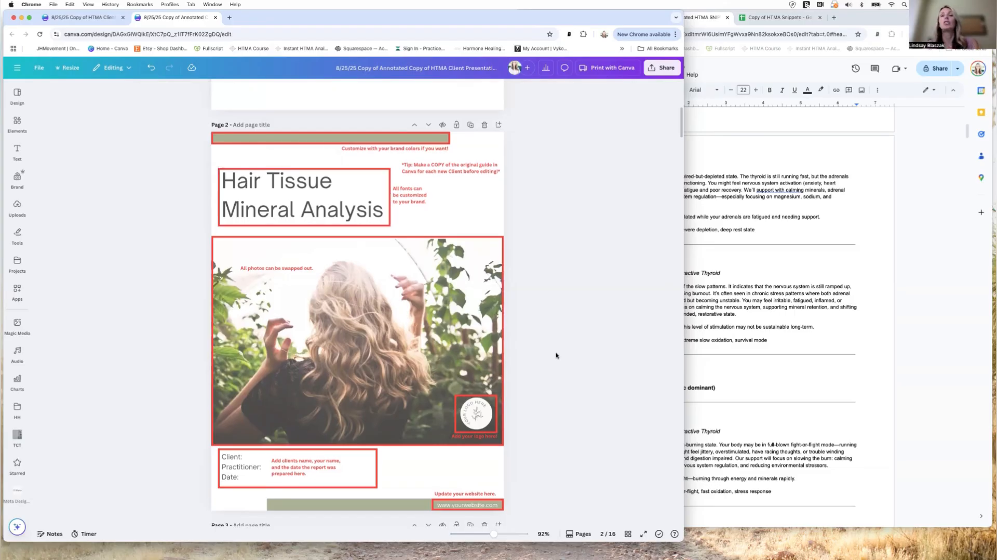
Examine the annotated notes from the Disclaimer page through the Your Metabolic Type page.
{"action": "scroll", "coordinate": [551, 346], "scroll_direction": "down", "scroll_amount": 7}
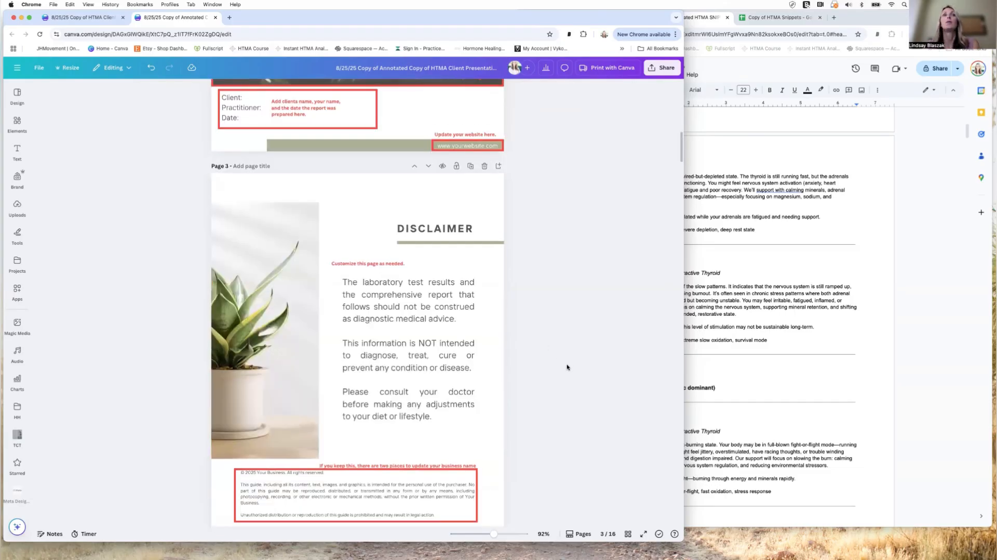
{"action": "scroll", "coordinate": [566, 366], "scroll_direction": "down", "scroll_amount": 3}
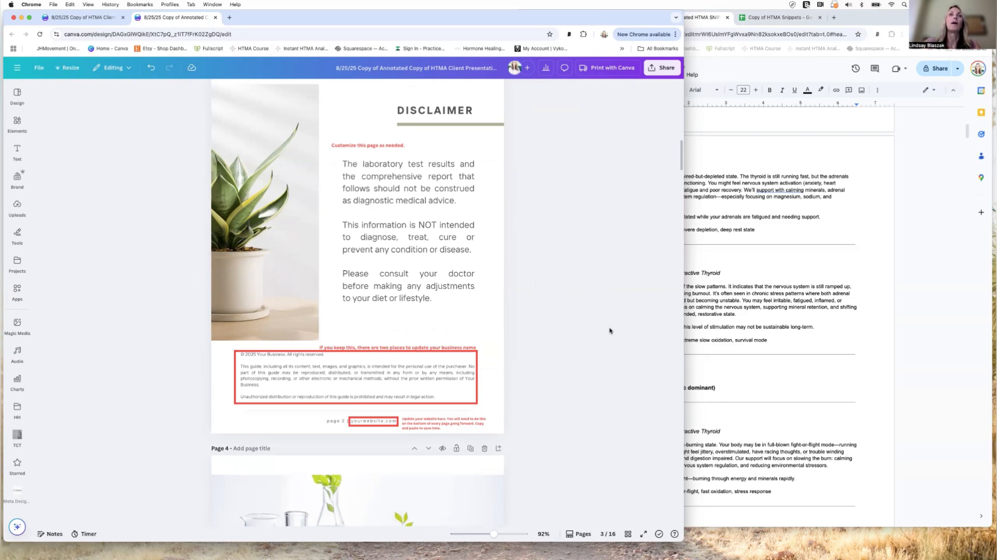
{"action": "scroll", "coordinate": [609, 327], "scroll_direction": "down", "scroll_amount": 10}
{"action": "scroll", "coordinate": [609, 329], "scroll_direction": "down", "scroll_amount": 15}
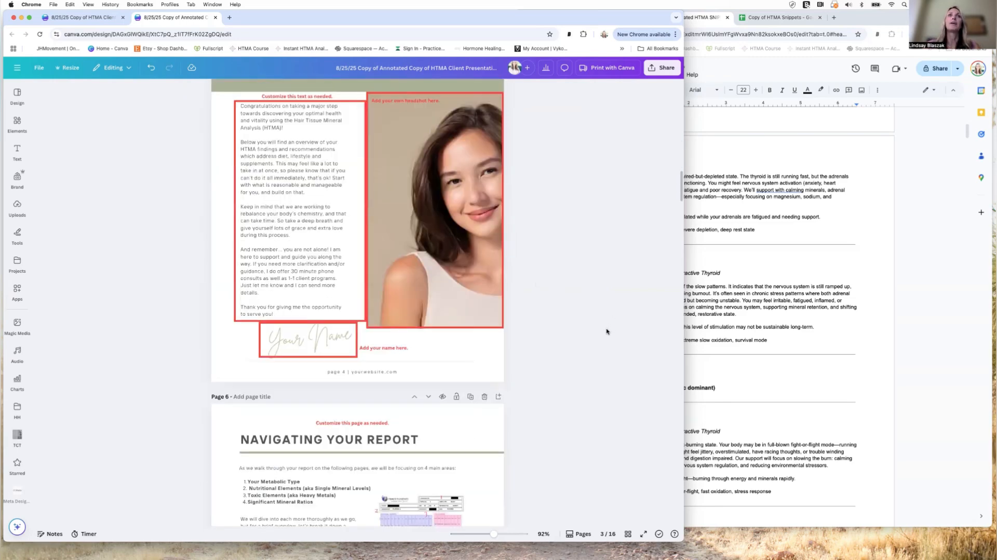
{"action": "scroll", "coordinate": [606, 356], "scroll_direction": "down", "scroll_amount": 10}
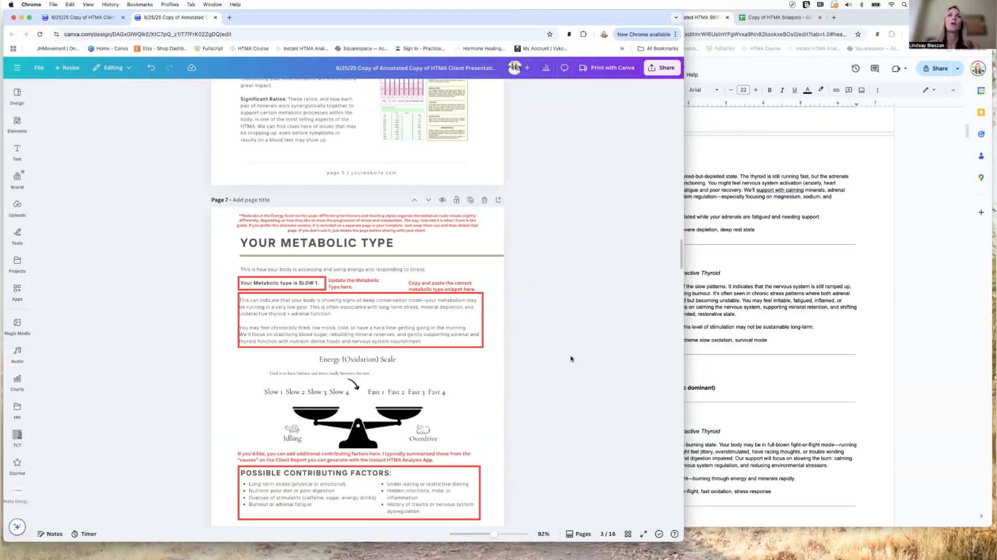
{"action": "scroll", "coordinate": [573, 357], "scroll_direction": "up", "scroll_amount": 1}
{"action": "scroll", "coordinate": [573, 358], "scroll_direction": "up", "scroll_amount": 15}
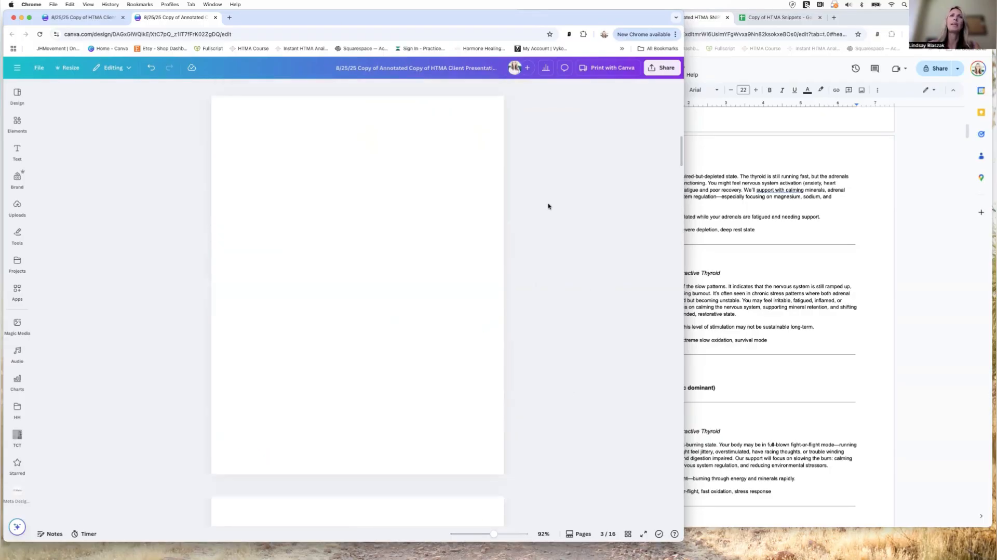
In the client report template, recolor the cover's upper green bar to teal blue and apply the change to every matching color.
{"action": "left_click", "coordinate": [89, 21]}
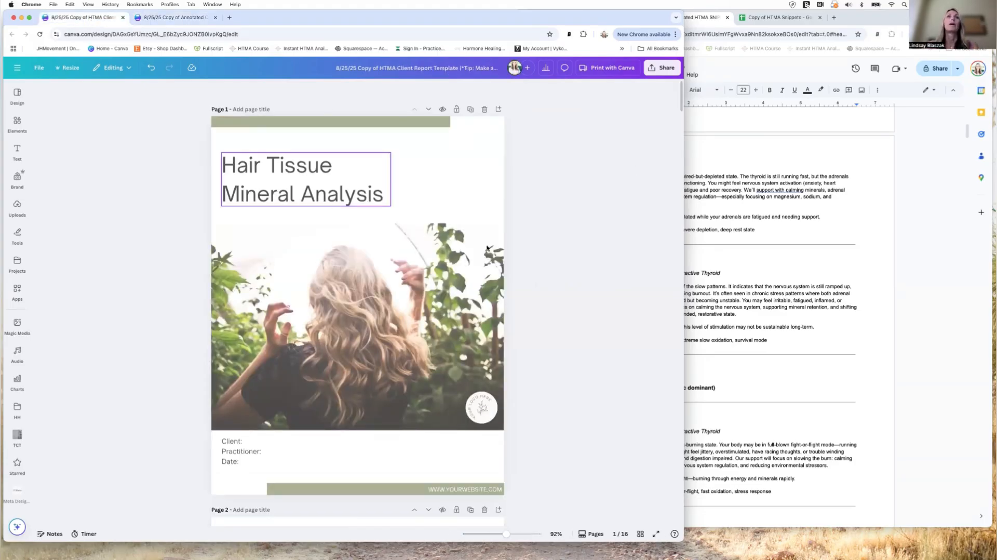
{"action": "left_click", "coordinate": [395, 127]}
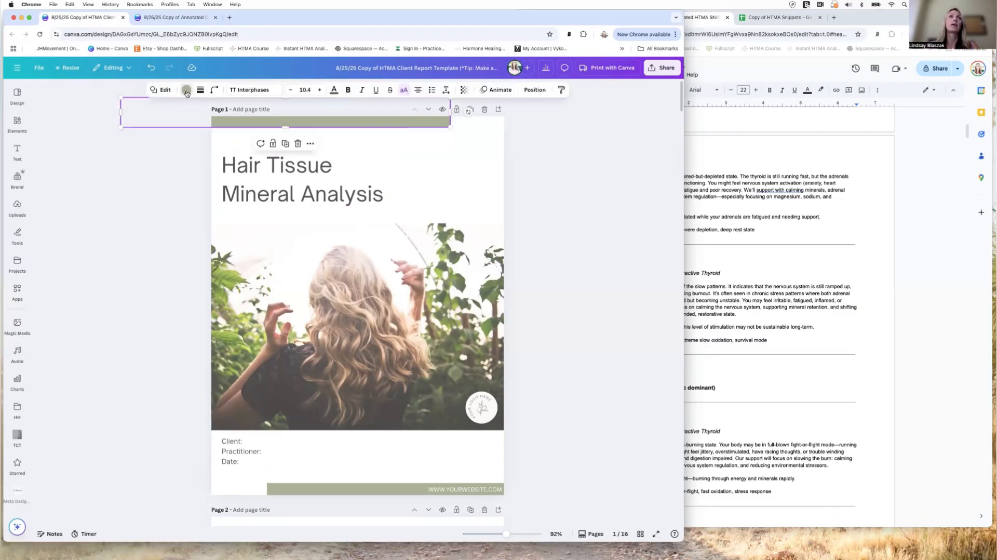
{"action": "left_click", "coordinate": [185, 91]}
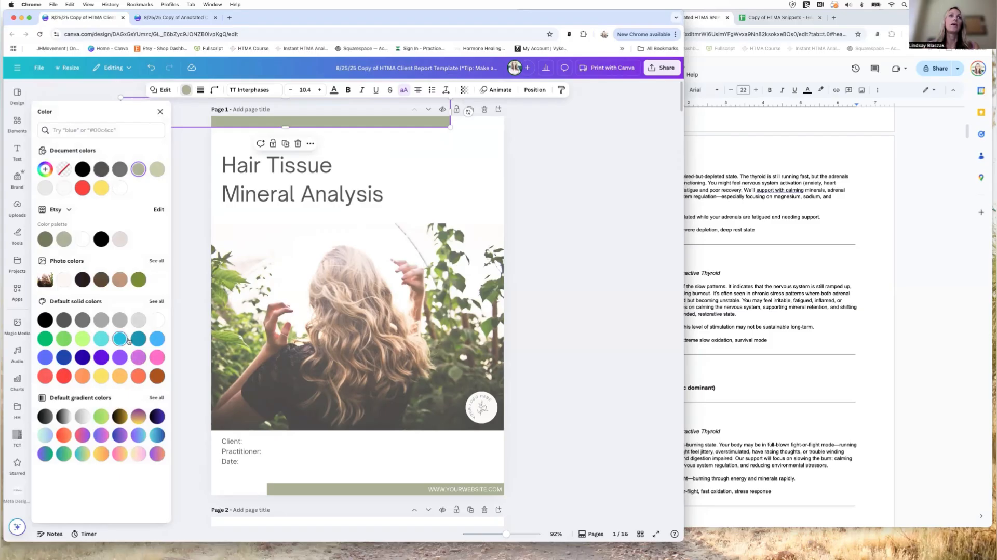
{"action": "left_click", "coordinate": [138, 339]}
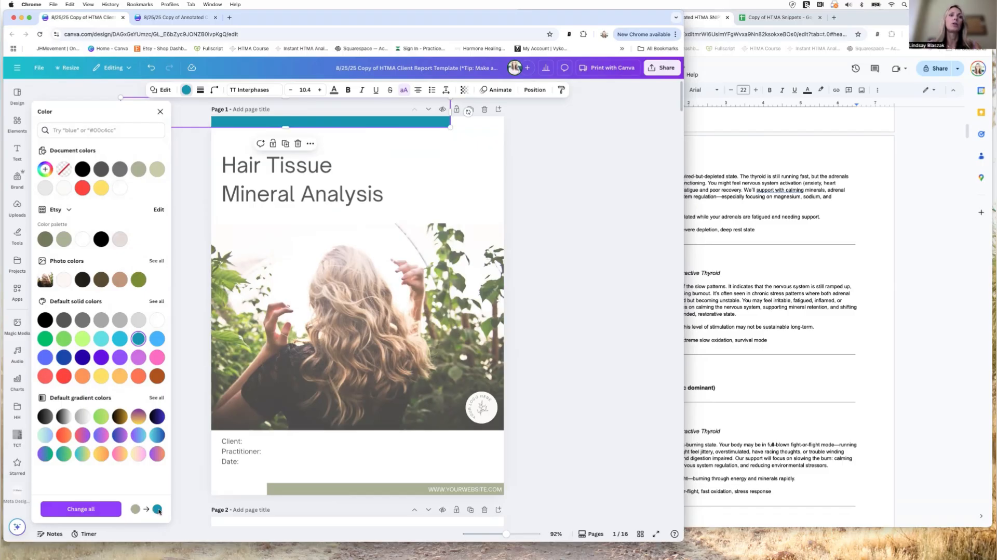
{"action": "left_click", "coordinate": [87, 510]}
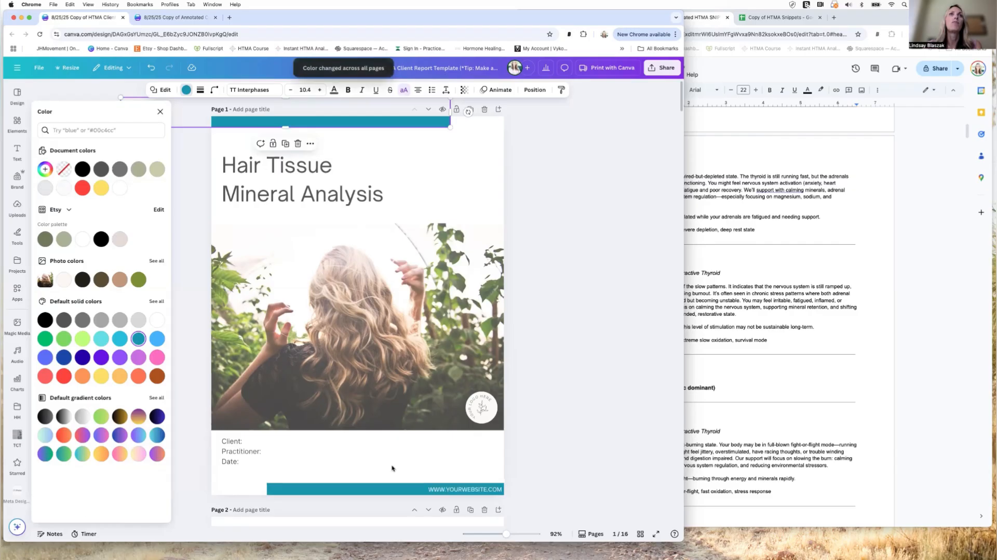
Check the new teal accents from the cover through the "A Word From Your Practitioner" page.
{"action": "scroll", "coordinate": [484, 438], "scroll_direction": "down", "scroll_amount": 5}
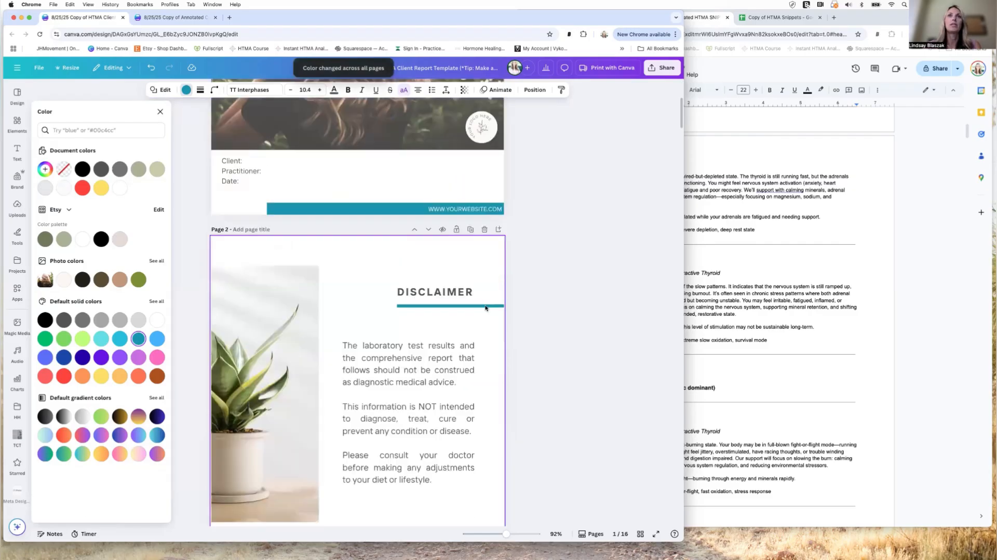
{"action": "scroll", "coordinate": [556, 344], "scroll_direction": "down", "scroll_amount": 4}
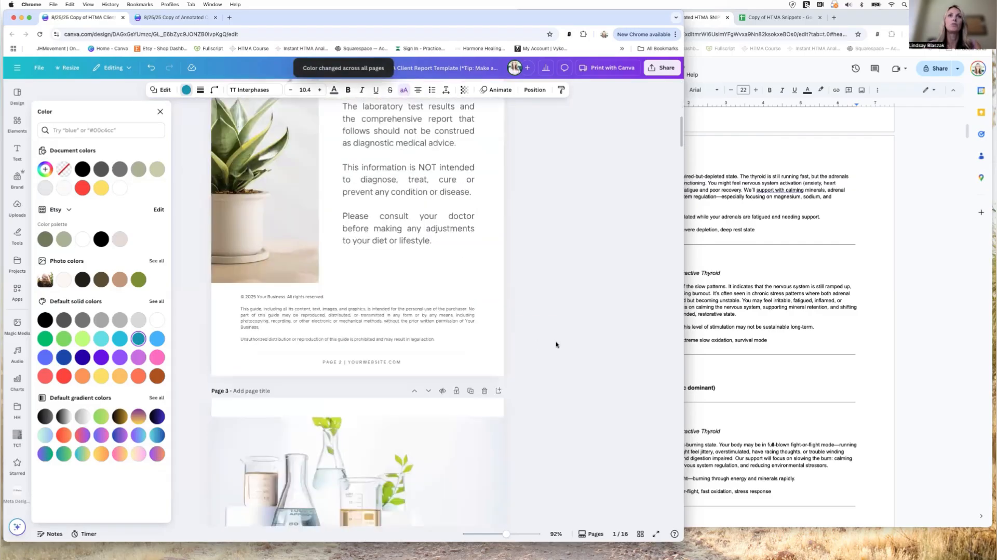
{"action": "scroll", "coordinate": [556, 344], "scroll_direction": "down", "scroll_amount": 2}
{"action": "scroll", "coordinate": [421, 352], "scroll_direction": "down", "scroll_amount": 6}
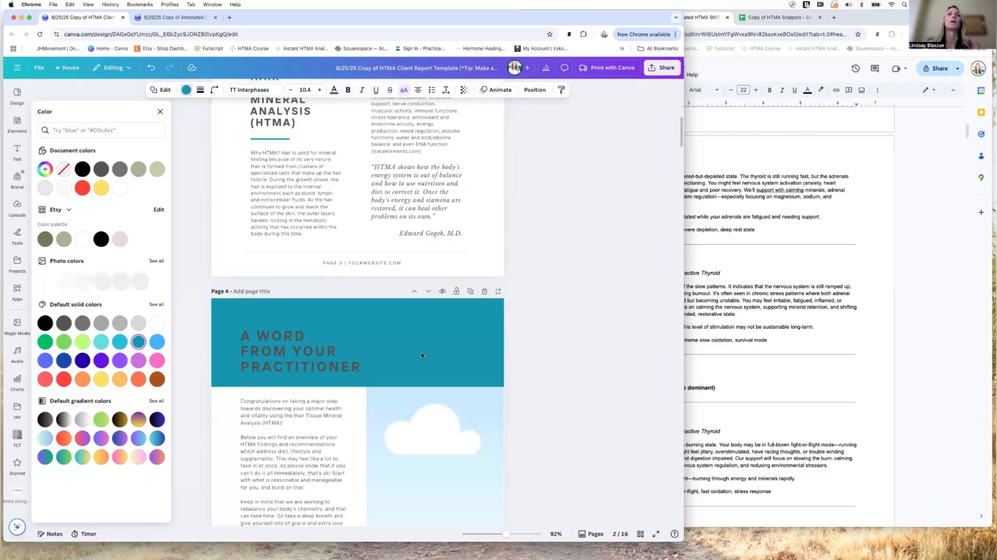
{"action": "scroll", "coordinate": [573, 285], "scroll_direction": "up", "scroll_amount": 15}
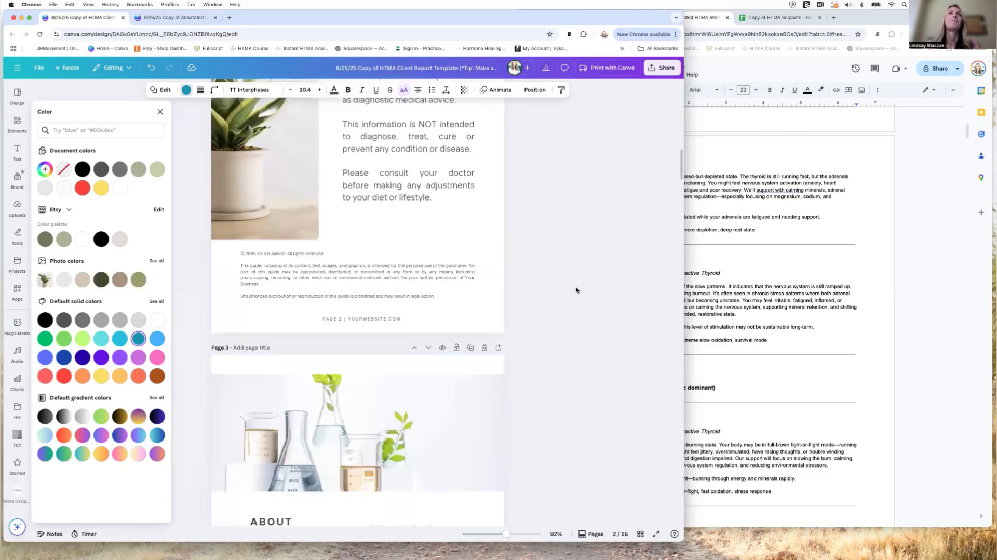
{"action": "scroll", "coordinate": [580, 286], "scroll_direction": "up", "scroll_amount": 2}
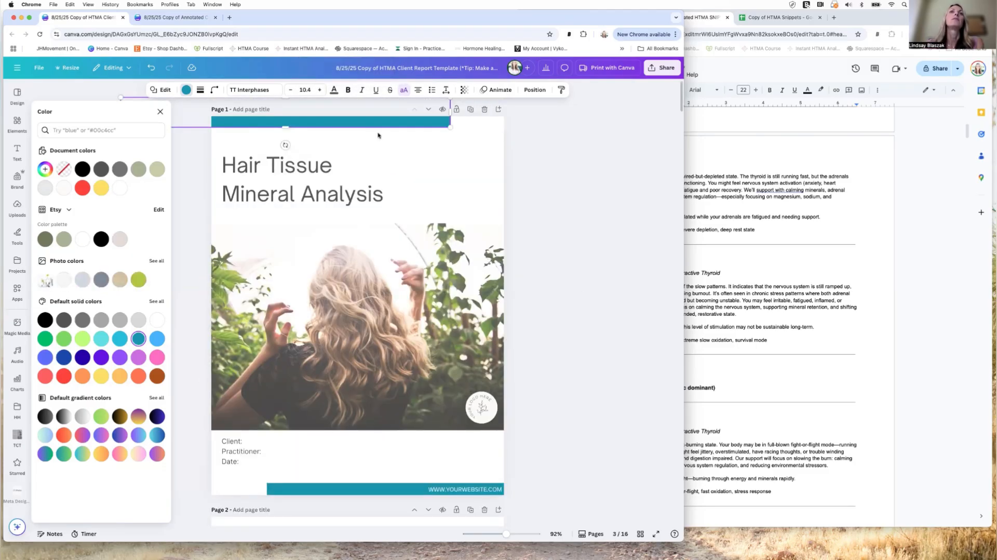
Try the Libre Baskerville font on the cover title and enlarge it to size 50.2.
{"action": "left_click", "coordinate": [285, 178]}
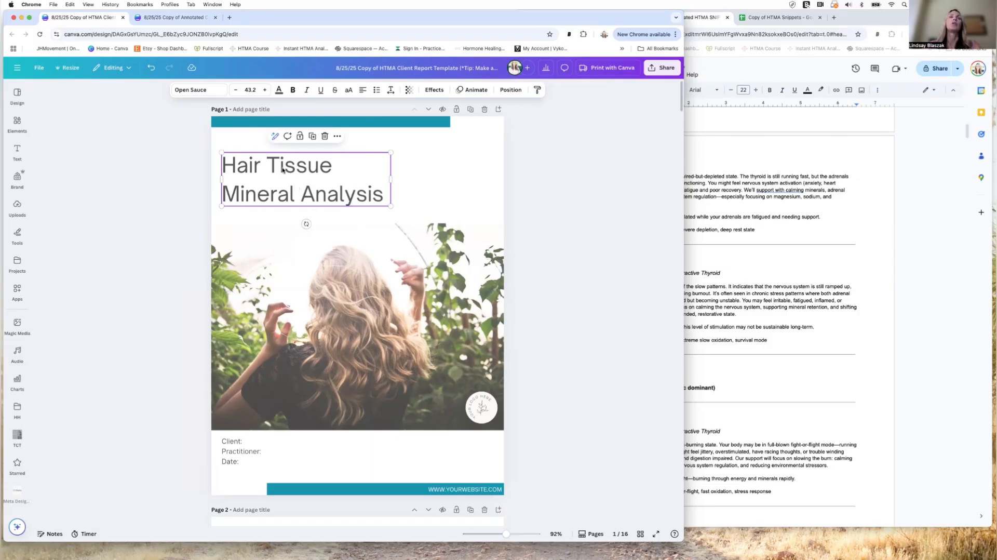
{"action": "left_click", "coordinate": [305, 171]}
{"action": "left_click", "coordinate": [481, 164]}
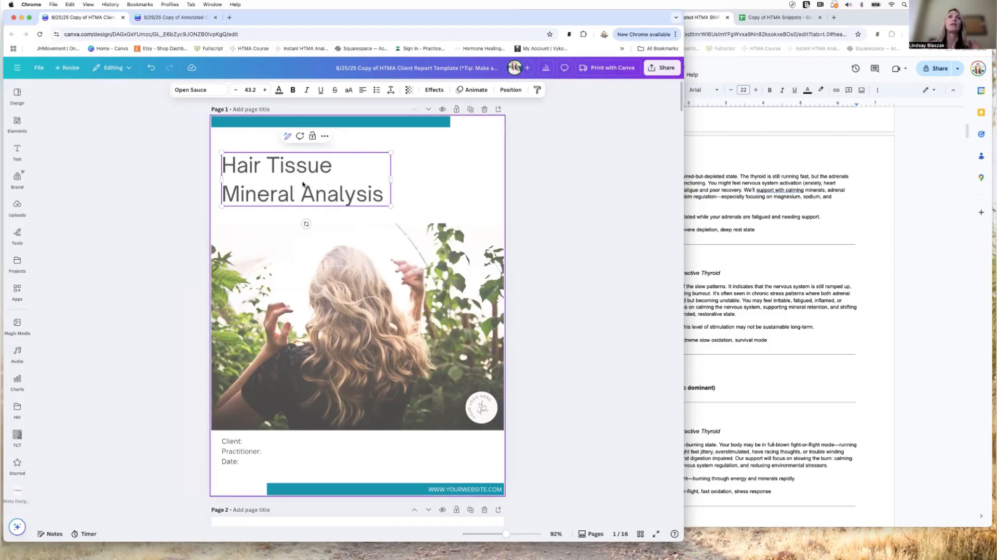
{"action": "left_click", "coordinate": [292, 183]}
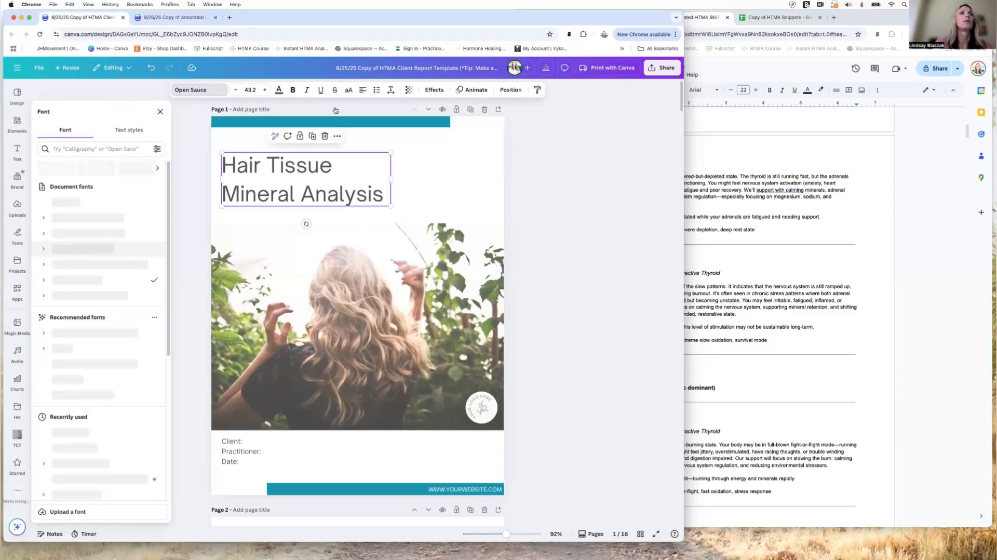
{"action": "left_click", "coordinate": [265, 90]}
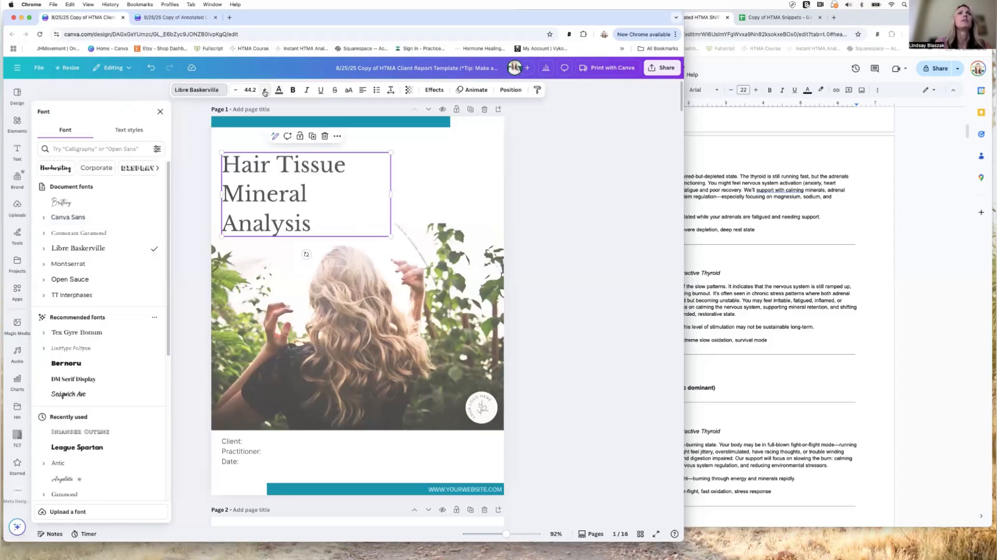
{"action": "left_click", "coordinate": [265, 90]}
{"action": "left_click", "coordinate": [265, 90]}
{"action": "left_click", "coordinate": [265, 90]}
{"action": "left_click", "coordinate": [264, 90]}
{"action": "left_click", "coordinate": [264, 90]}
{"action": "left_click", "coordinate": [265, 90]}
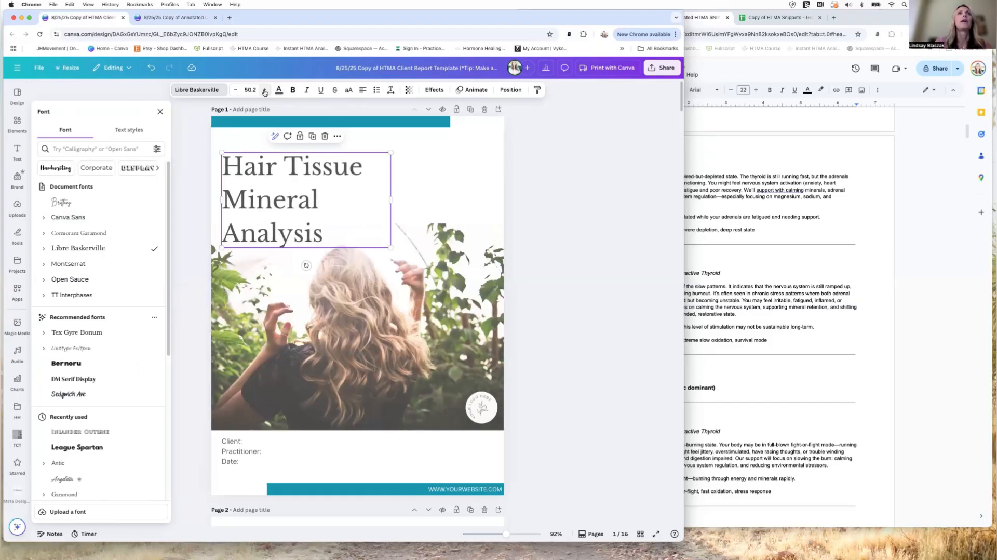
Reduce the cover title's font size to 44.2.
{"action": "left_click", "coordinate": [235, 91]}
{"action": "left_click", "coordinate": [234, 91]}
{"action": "left_click", "coordinate": [234, 90]}
{"action": "left_click", "coordinate": [235, 91]}
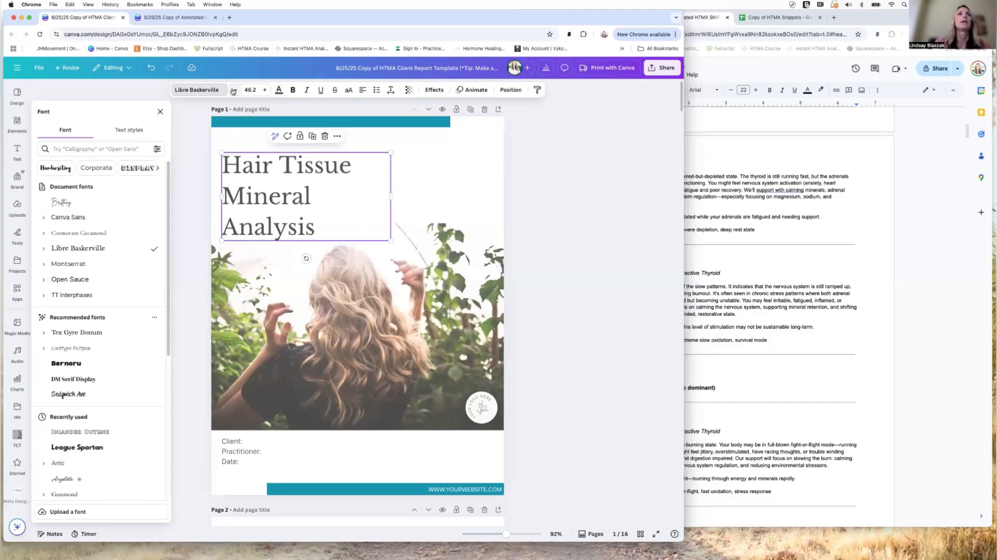
{"action": "left_click", "coordinate": [233, 91]}
{"action": "left_click", "coordinate": [233, 91]}
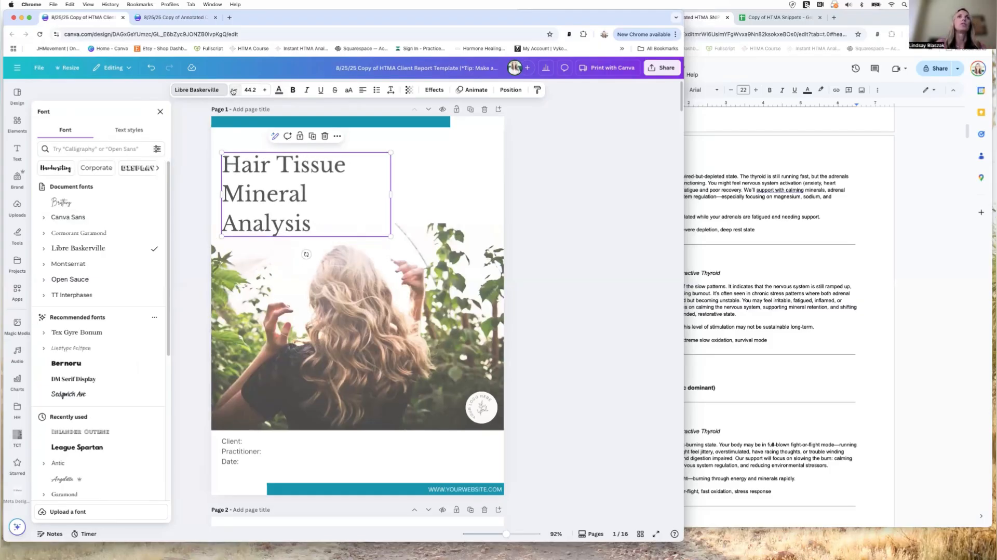
Undo all the cover title's size changes and its font change, back to Open Sauce at size 43.2.
{"action": "left_click", "coordinate": [150, 68]}
{"action": "left_click", "coordinate": [150, 68]}
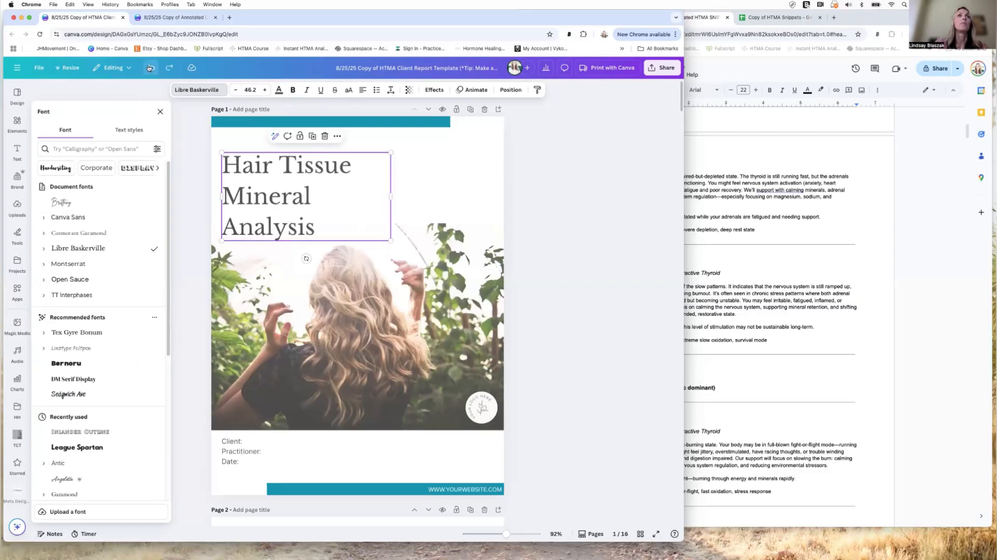
{"action": "left_click", "coordinate": [149, 68]}
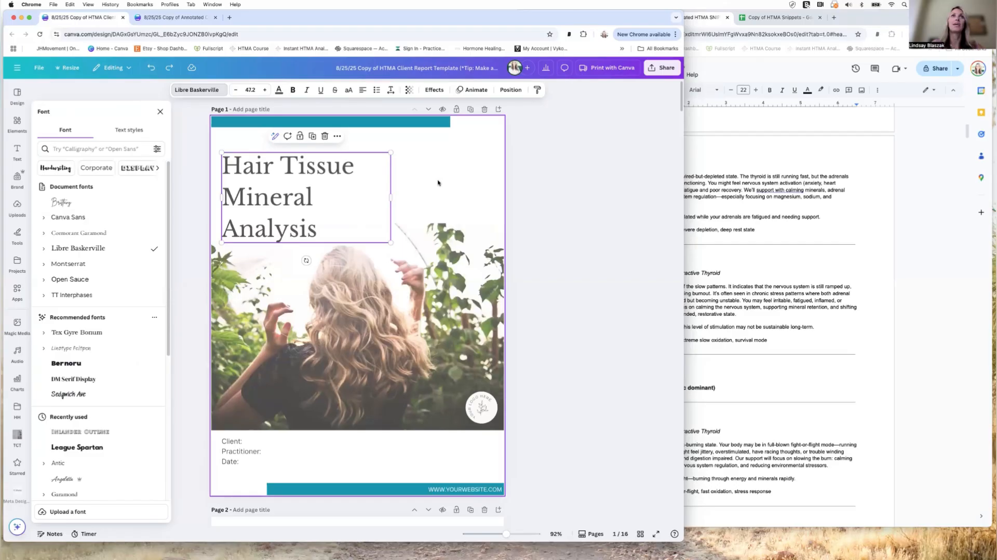
{"action": "left_click", "coordinate": [150, 67]}
{"action": "left_click", "coordinate": [150, 67]}
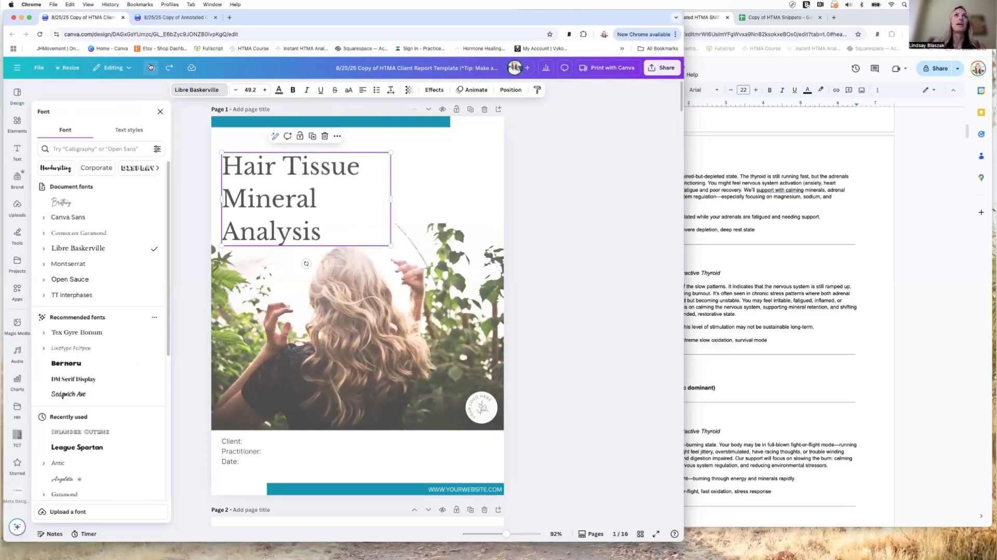
{"action": "left_click", "coordinate": [150, 67]}
{"action": "left_click", "coordinate": [150, 67]}
{"action": "left_click", "coordinate": [151, 67]}
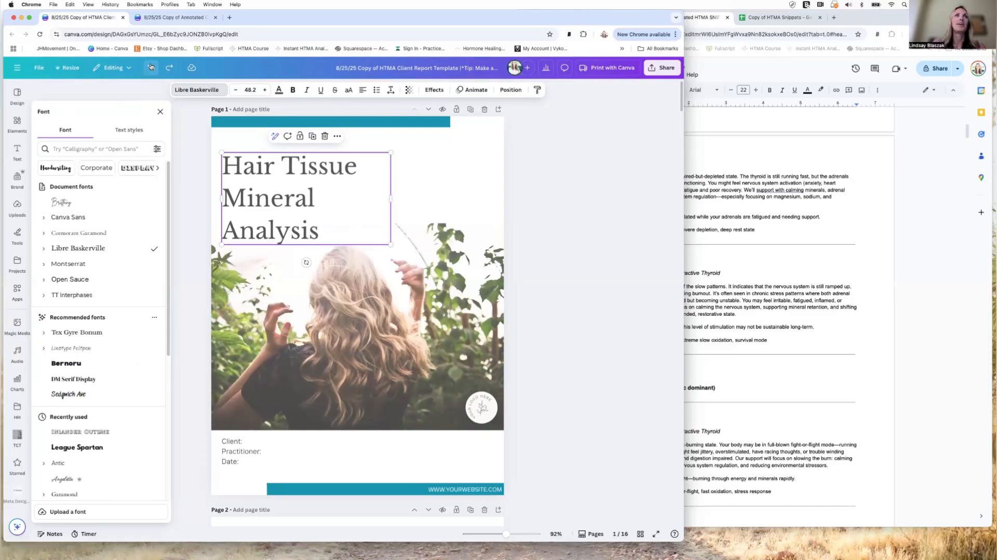
{"action": "left_click", "coordinate": [150, 67]}
{"action": "left_click", "coordinate": [151, 67]}
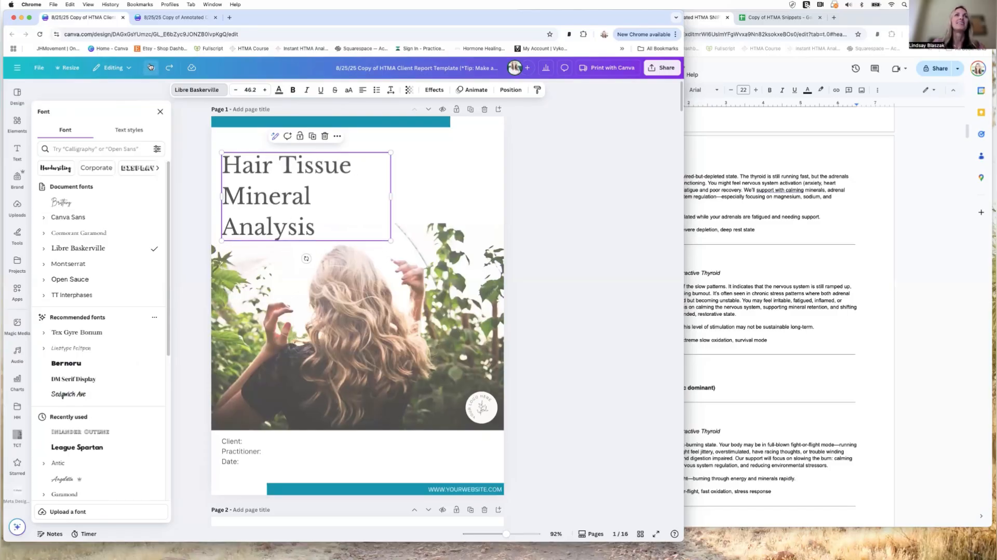
{"action": "left_click", "coordinate": [151, 67]}
{"action": "left_click", "coordinate": [150, 67]}
{"action": "left_click", "coordinate": [150, 67]}
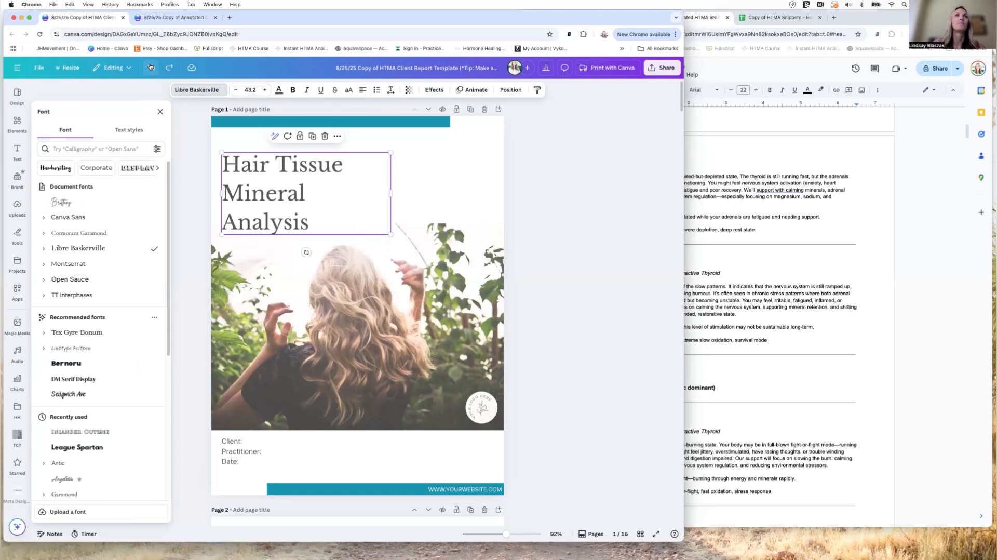
{"action": "left_click", "coordinate": [150, 67]}
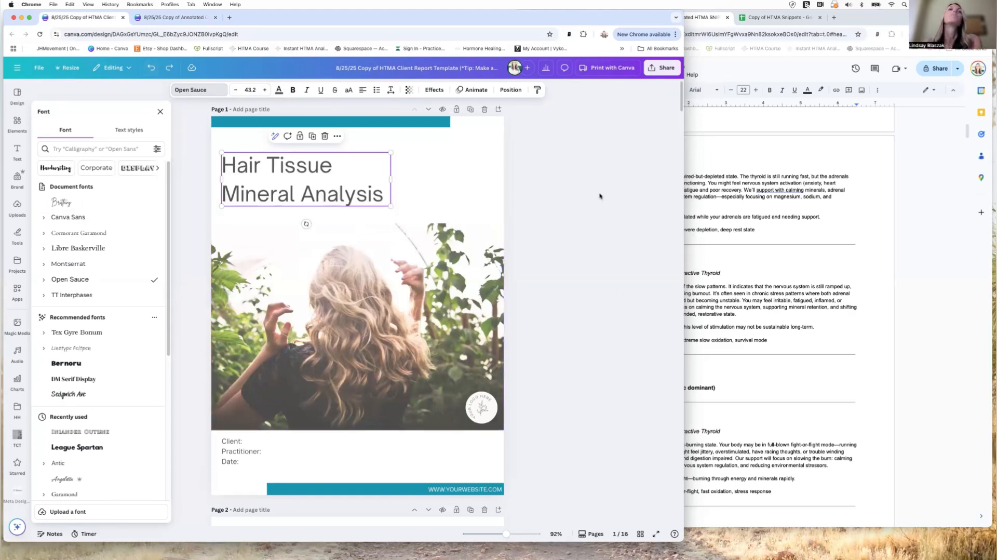
Search the design elements for "haircut" and show all the photo results as candidates for the cover image.
{"action": "left_click", "coordinate": [383, 289]}
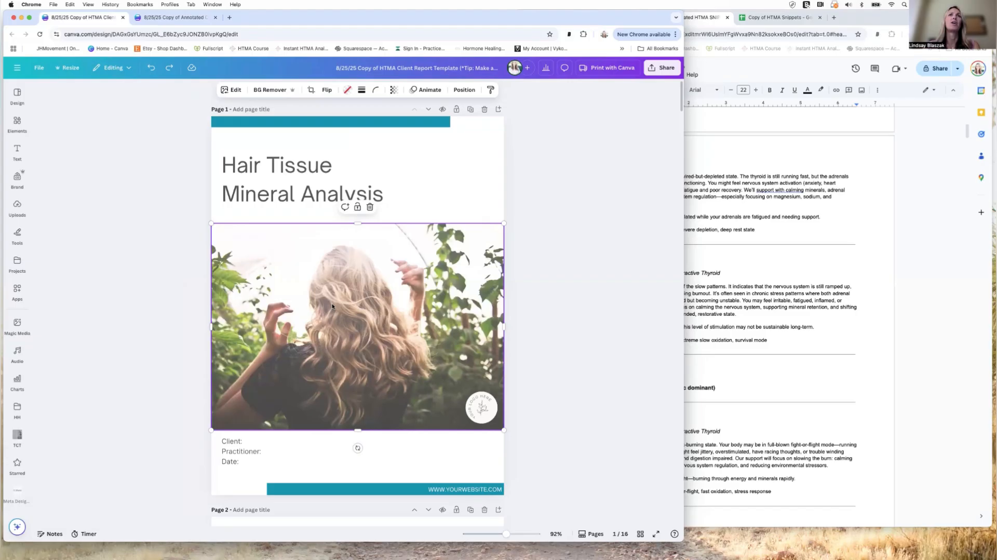
{"action": "left_click", "coordinate": [17, 123]}
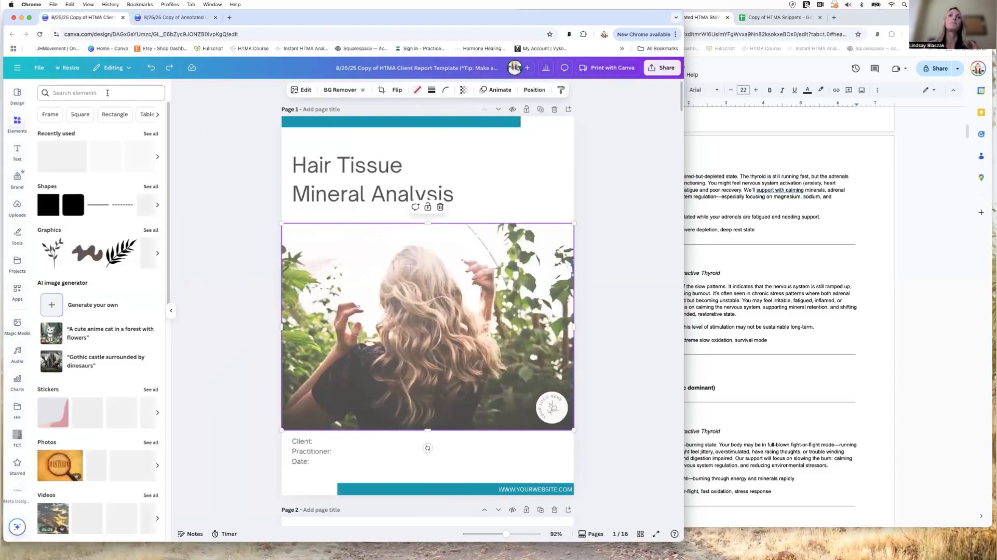
{"action": "left_click", "coordinate": [107, 93]}
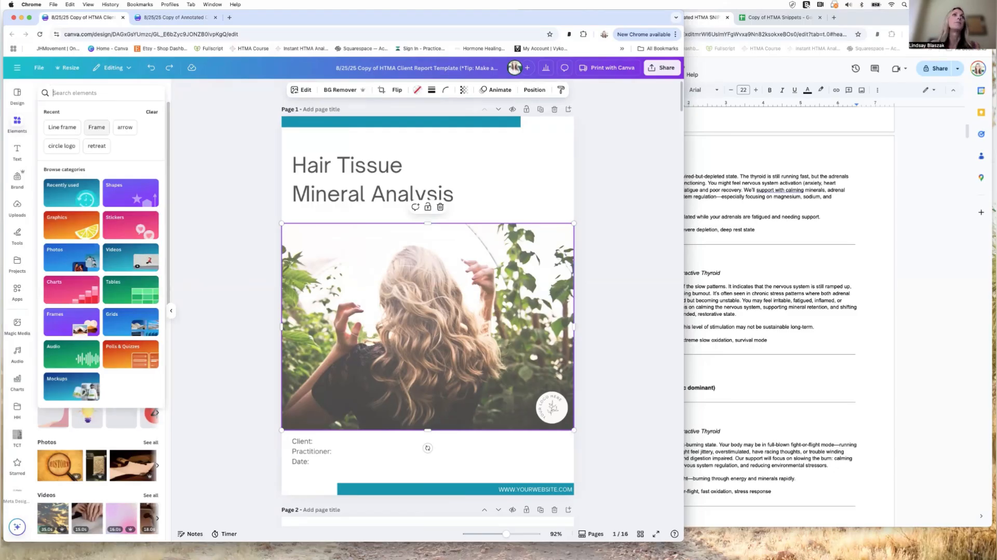
{"action": "type", "text": "haircut"}
{"action": "key", "text": "Return"}
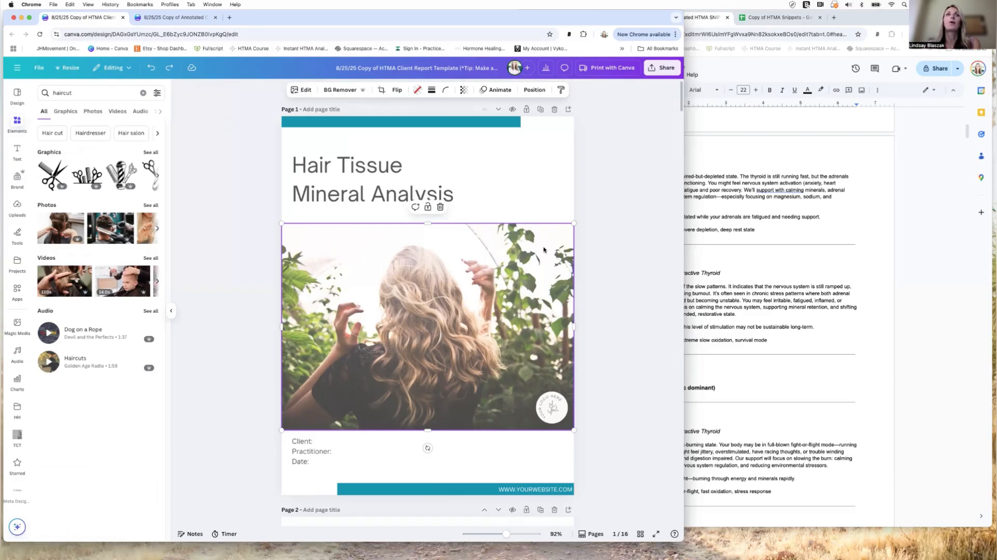
{"action": "left_click", "coordinate": [151, 205]}
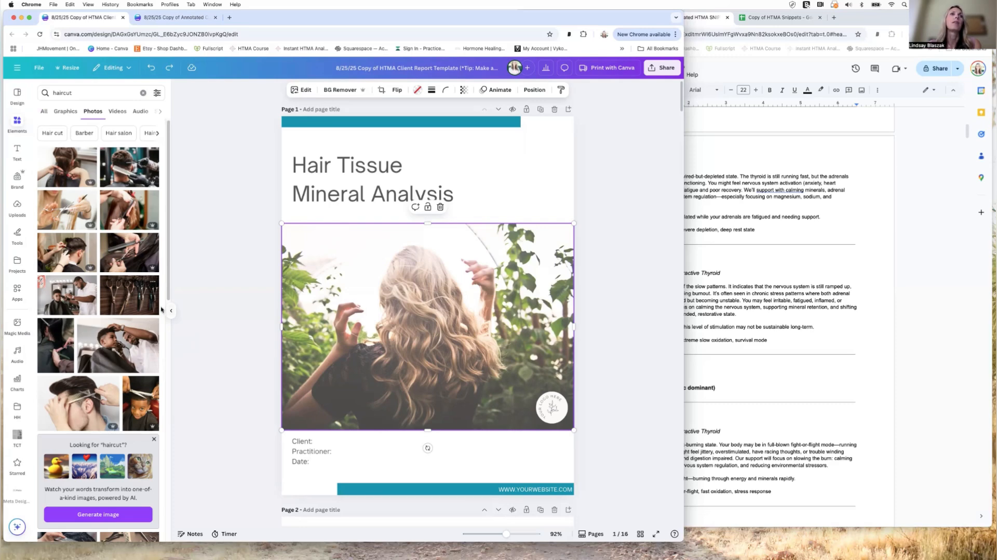
Filter the haircut photos to free images with vertical orientation.
{"action": "left_click", "coordinate": [158, 93]}
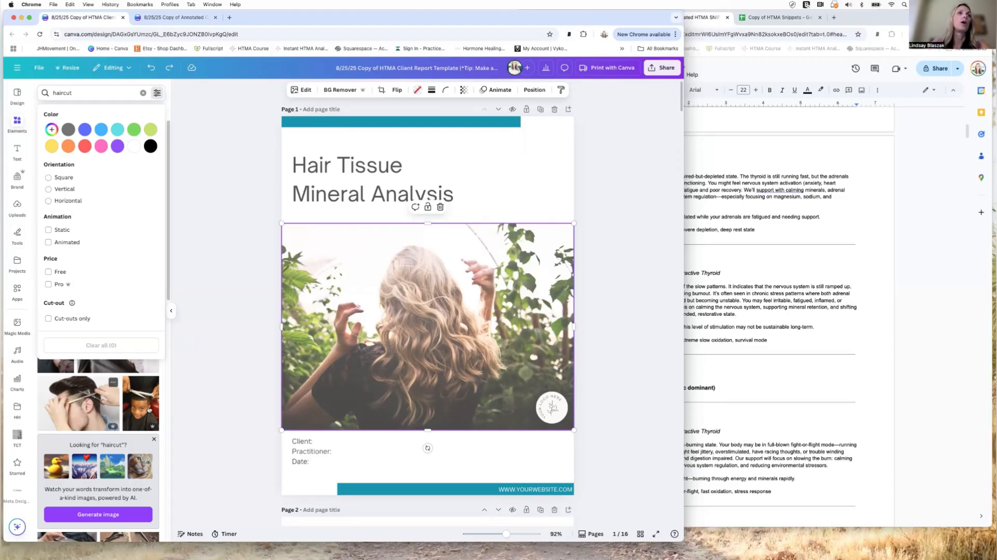
{"action": "left_click", "coordinate": [49, 189]}
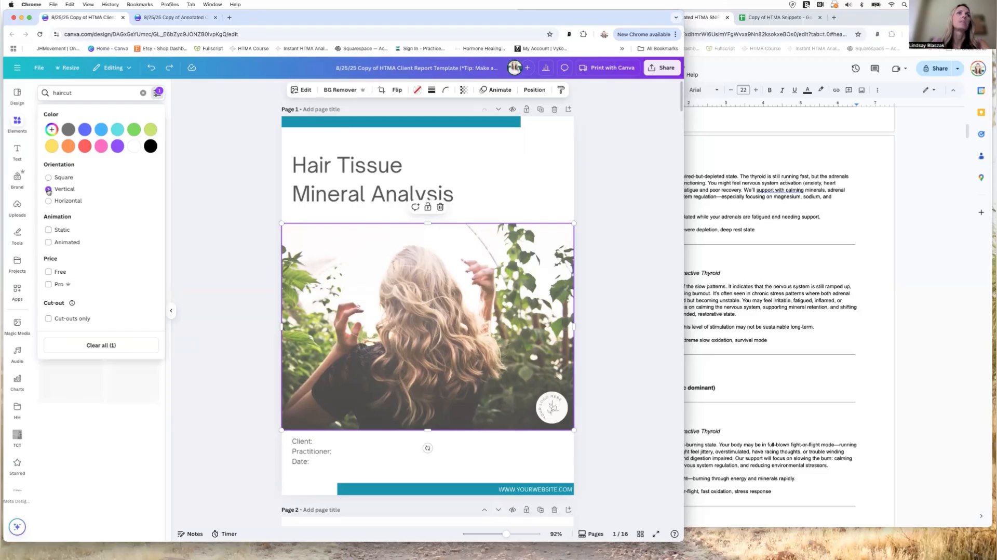
{"action": "left_click", "coordinate": [48, 272]}
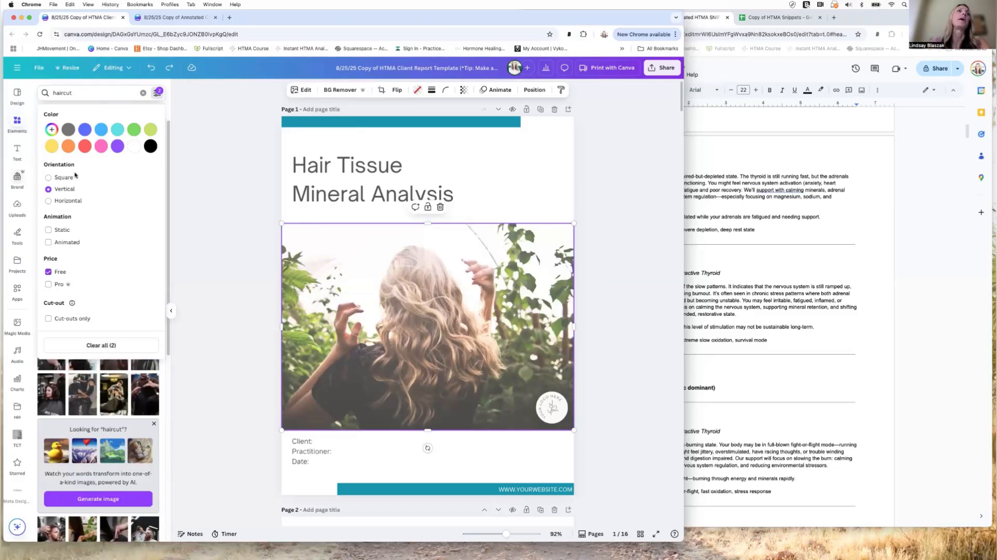
{"action": "left_click", "coordinate": [204, 220]}
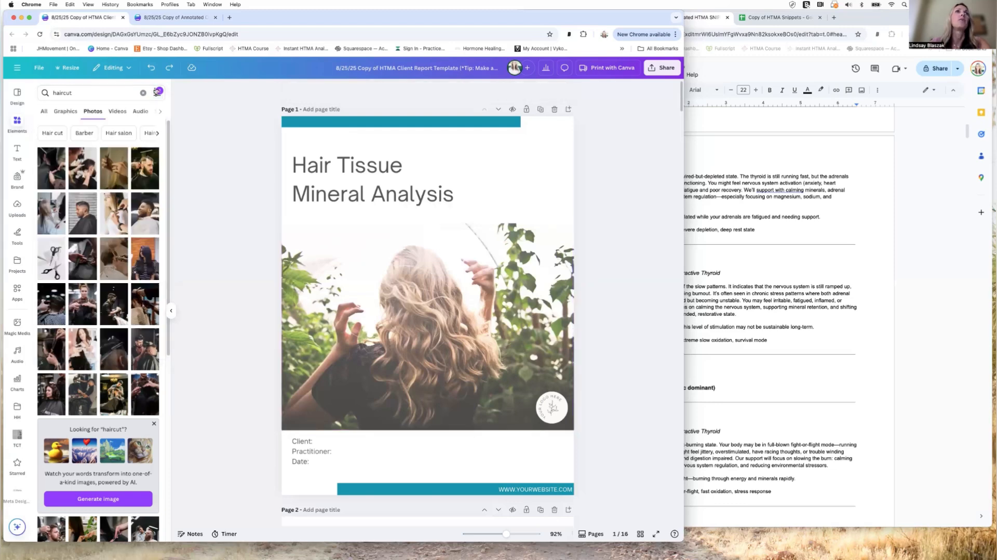
Switch the orientation filter to horizontal and replace the cover photo with the hair lock and scissors picture.
{"action": "left_click", "coordinate": [158, 93]}
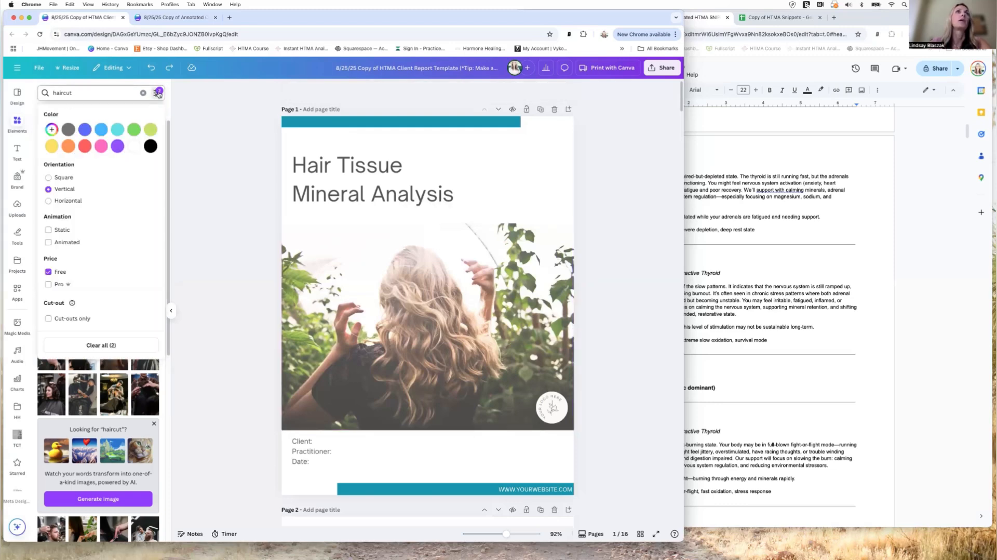
{"action": "left_click", "coordinate": [48, 201]}
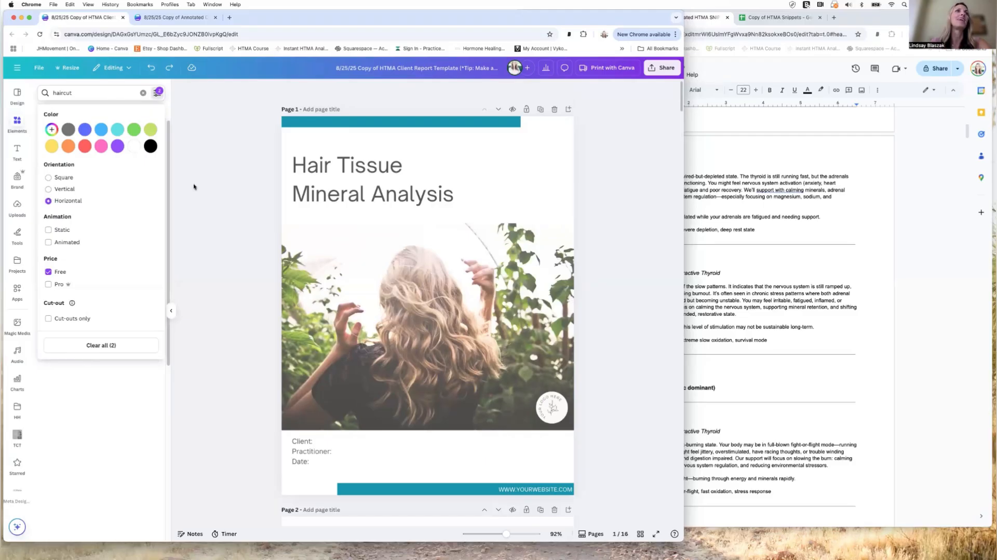
{"action": "left_click", "coordinate": [214, 177]}
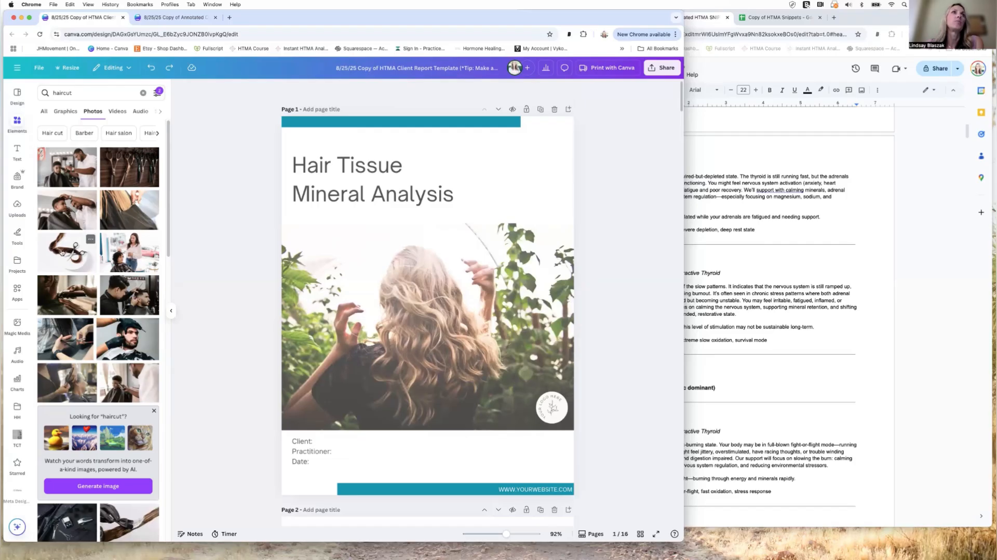
{"action": "left_click_drag", "start_coordinate": [66, 252], "coordinate": [333, 276]}
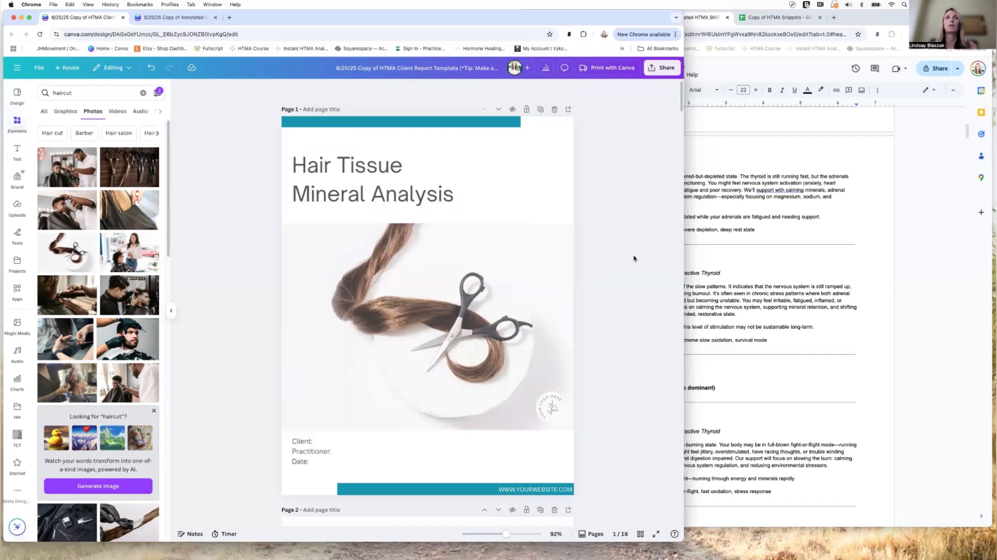
Try moving the cover's logo placeholder to the page's upper-right corner and back down, and undo the move.
{"action": "scroll", "coordinate": [620, 268], "scroll_direction": "down", "scroll_amount": 2}
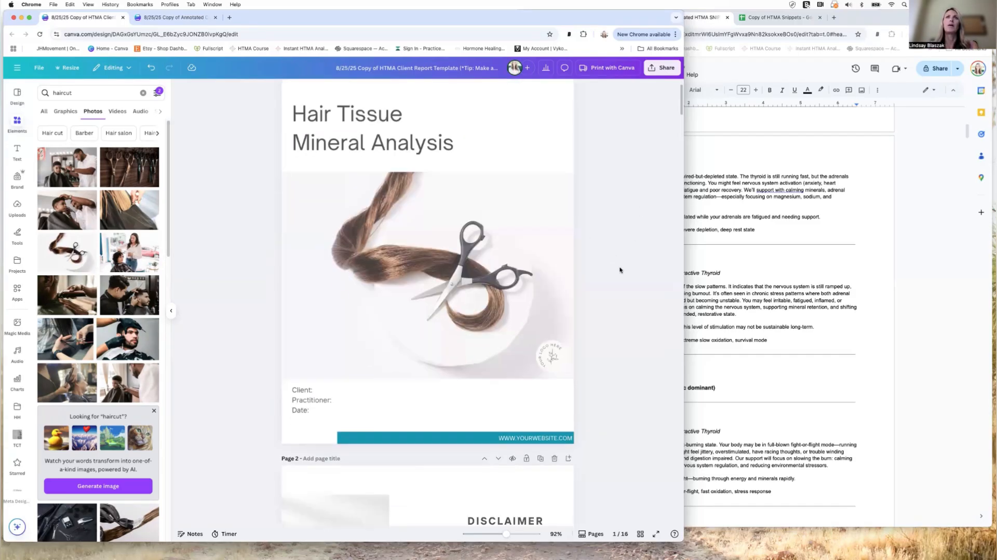
{"action": "left_click", "coordinate": [562, 357]}
{"action": "left_click", "coordinate": [551, 364]}
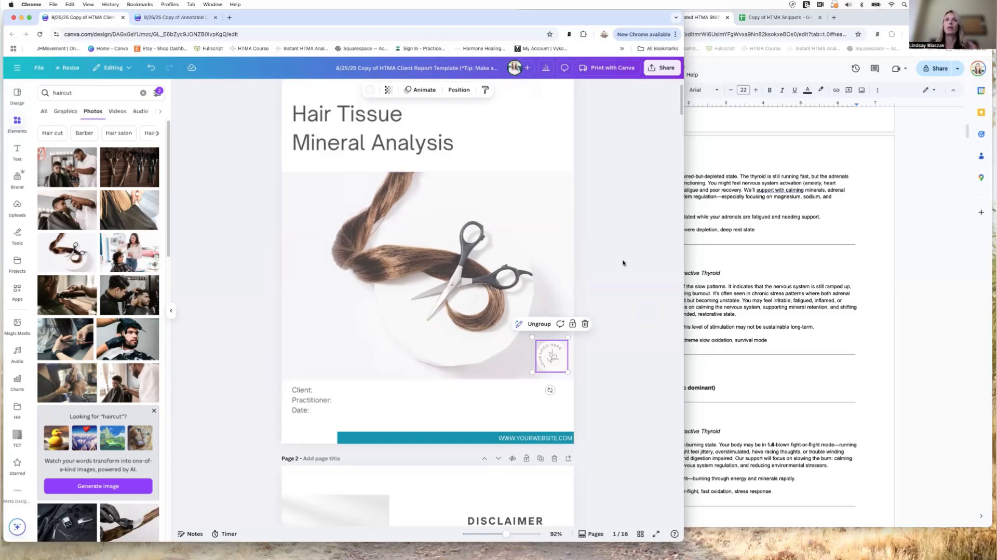
{"action": "scroll", "coordinate": [613, 256], "scroll_direction": "up", "scroll_amount": 2}
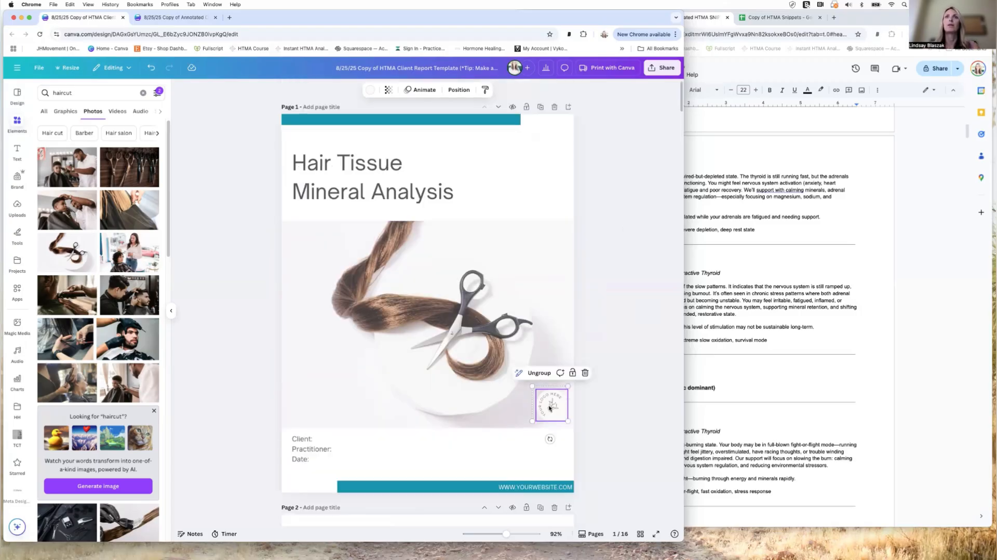
{"action": "left_click_drag", "start_coordinate": [551, 408], "coordinate": [549, 124]}
{"action": "left_click_drag", "start_coordinate": [543, 243], "coordinate": [551, 409]}
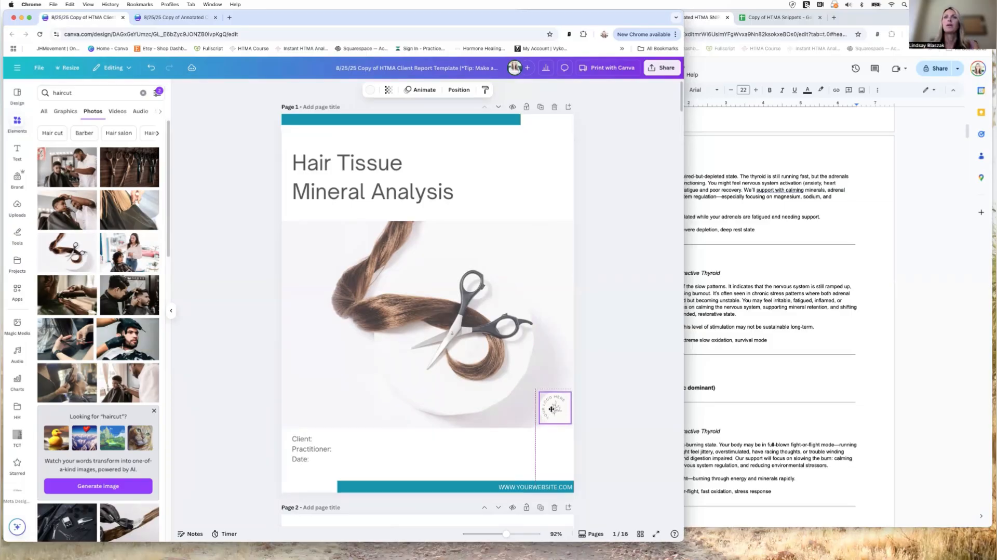
{"action": "left_click", "coordinate": [151, 68]}
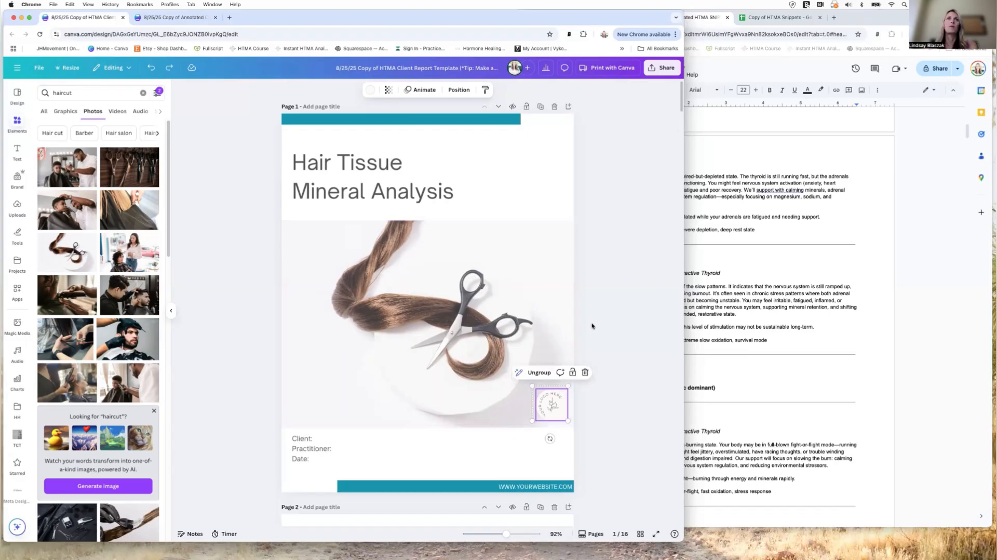
Widen the text box on the cover that holds the Client, Practitioner and Date lines.
{"action": "scroll", "coordinate": [592, 325], "scroll_direction": "down", "scroll_amount": 2}
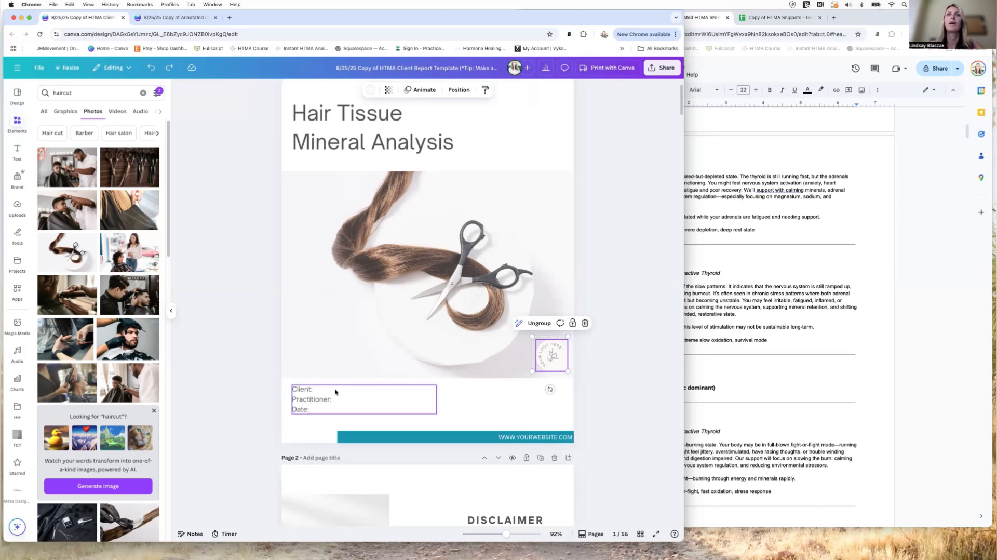
{"action": "left_click", "coordinate": [535, 439]}
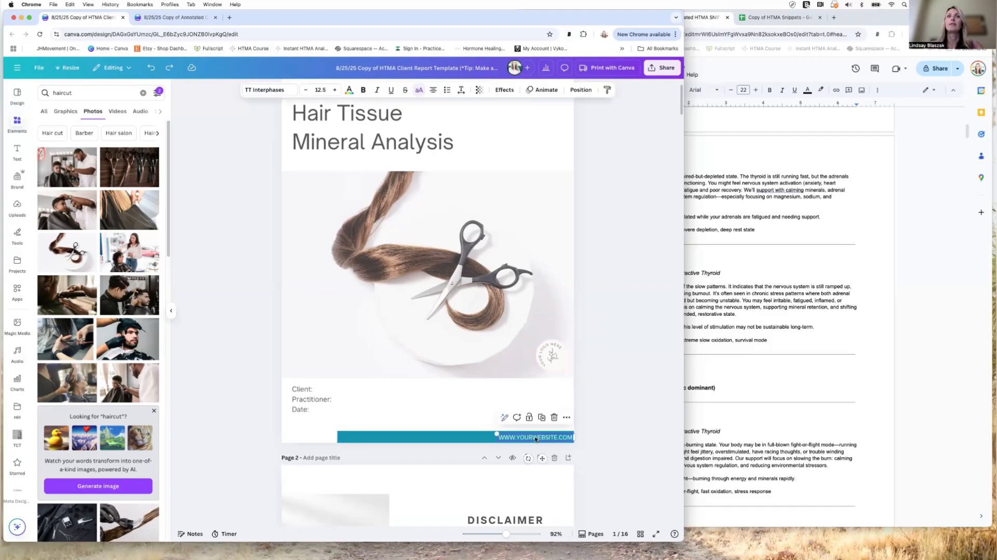
{"action": "left_click", "coordinate": [320, 399]}
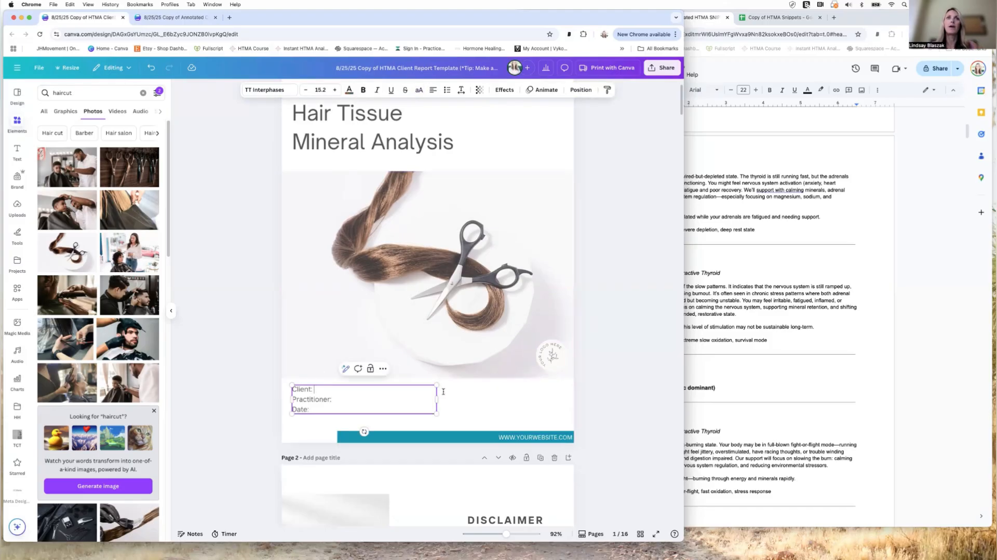
{"action": "left_click_drag", "start_coordinate": [437, 399], "coordinate": [477, 404]}
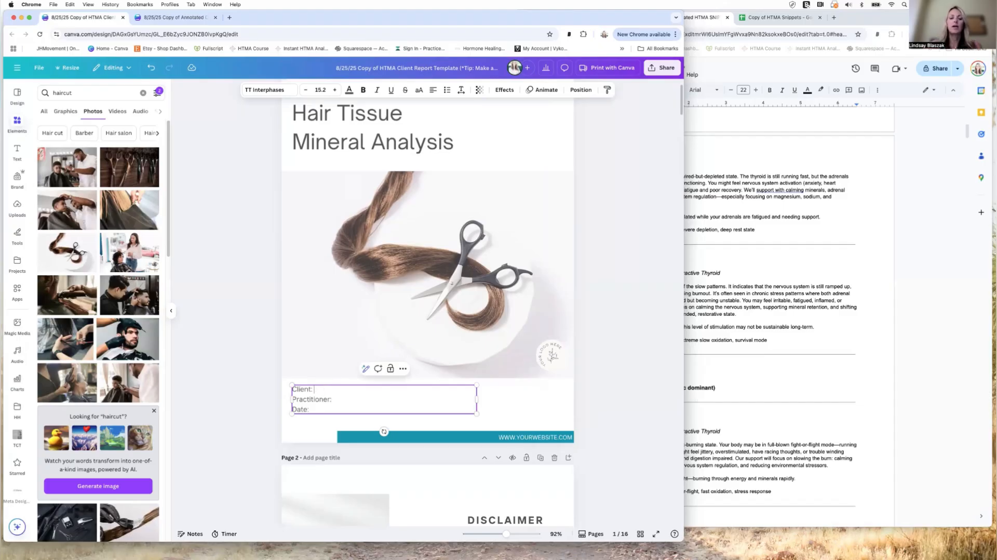
Fill in the cover details with the client's full name, the practitioner's first name and the date 8/25/25.
{"action": "type", "text": "Sam Smith"}
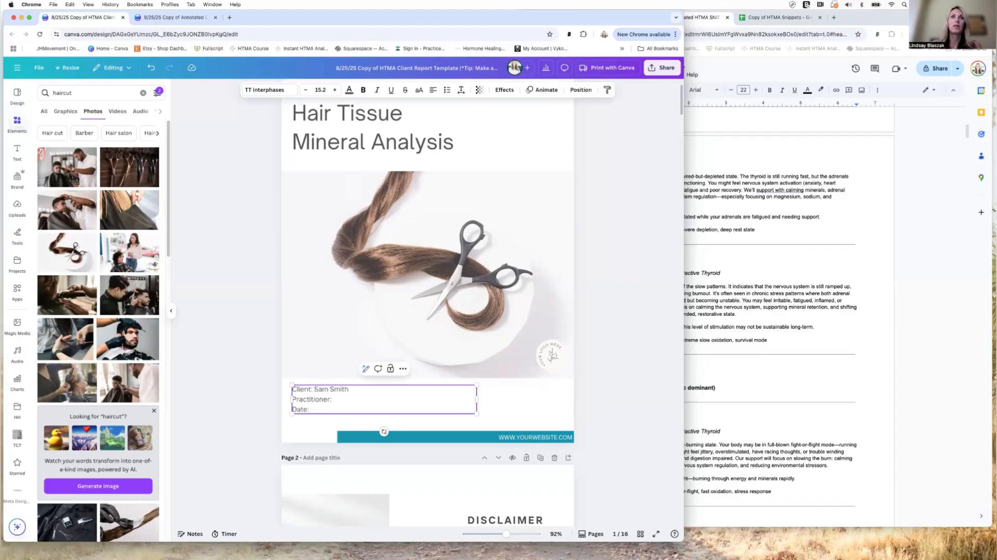
{"action": "left_click", "coordinate": [333, 399]}
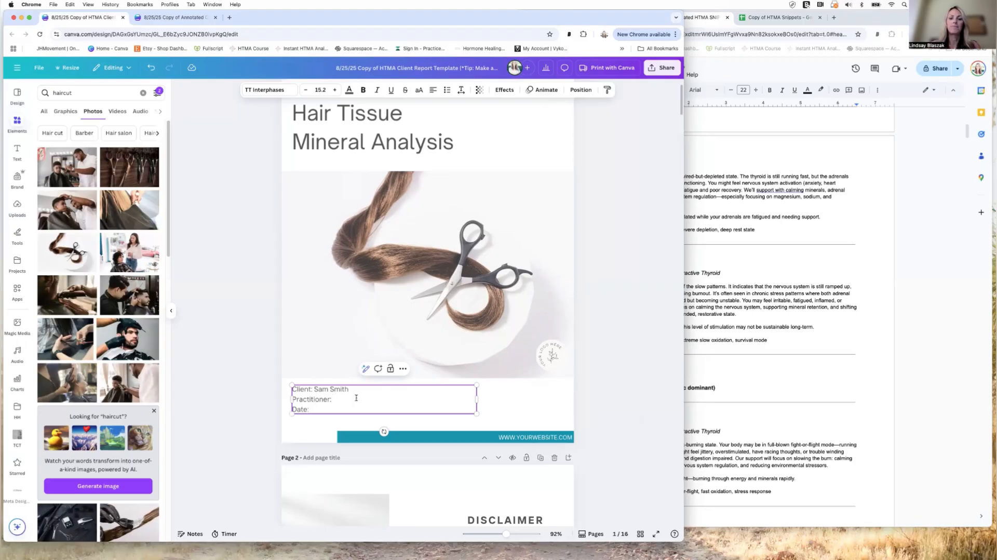
{"action": "type", "text": "Lindsay Date: "}
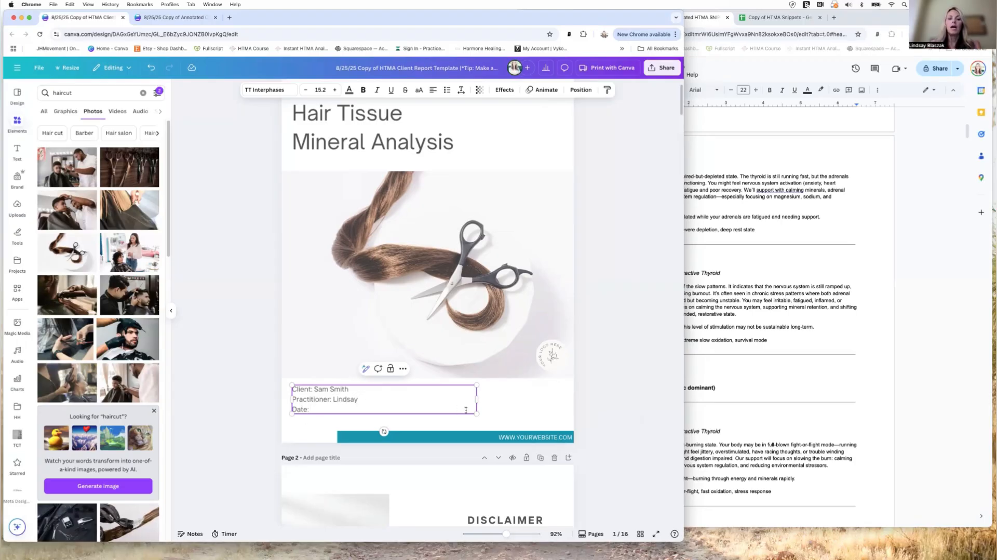
{"action": "type", "text": "8/25/"}
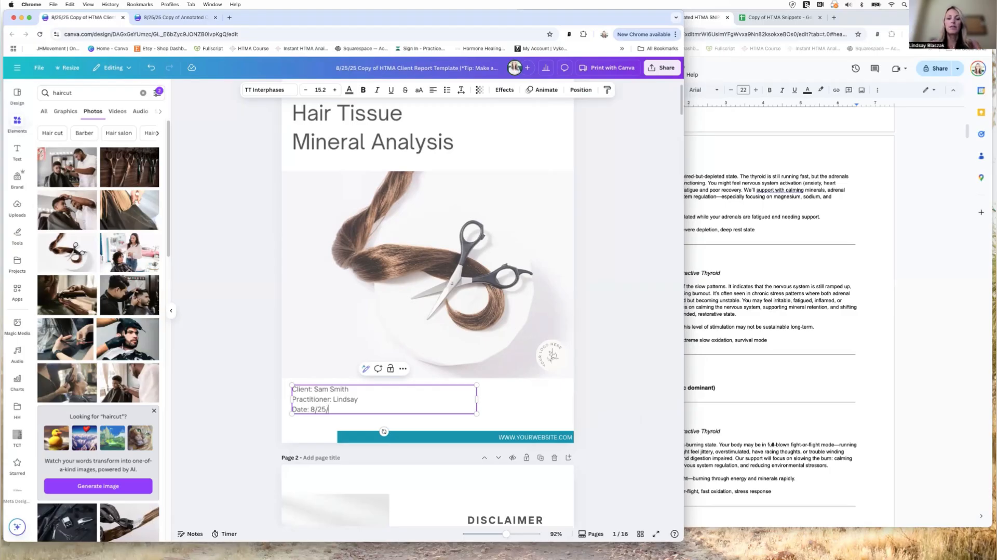
{"action": "type", "text": "25"}
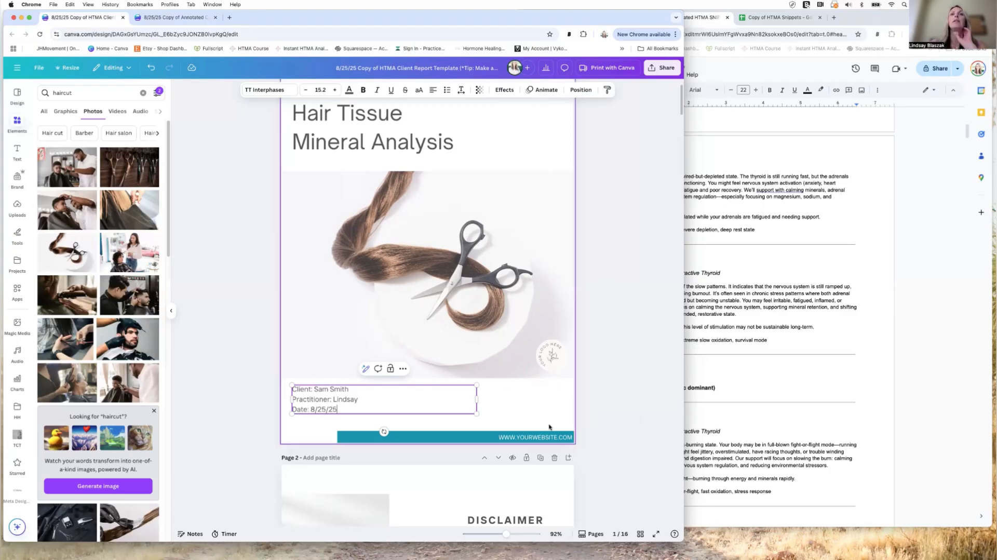
{"action": "left_click", "coordinate": [527, 448]}
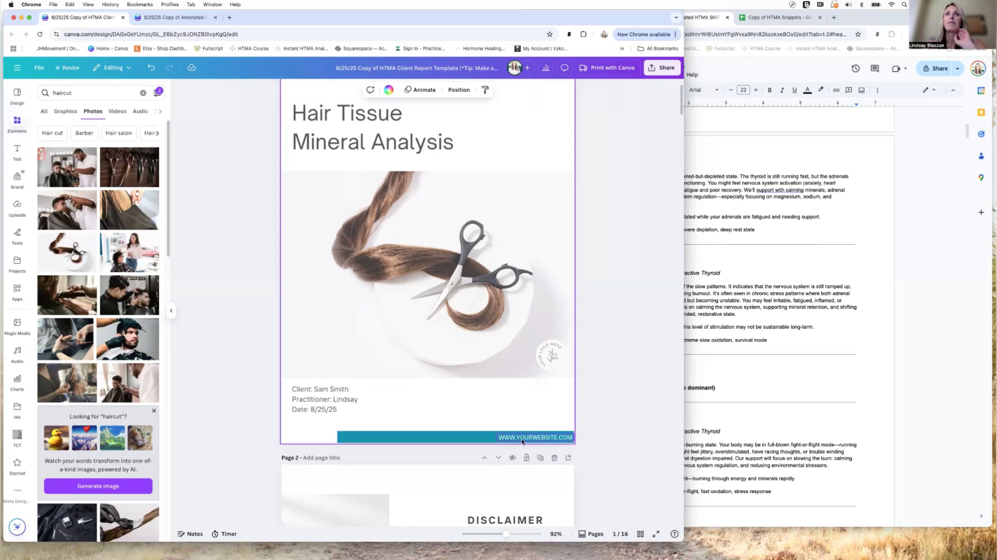
Review the Disclaimer page and re-enter 2 as the page number in its footer.
{"action": "scroll", "coordinate": [593, 296], "scroll_direction": "down", "scroll_amount": 5}
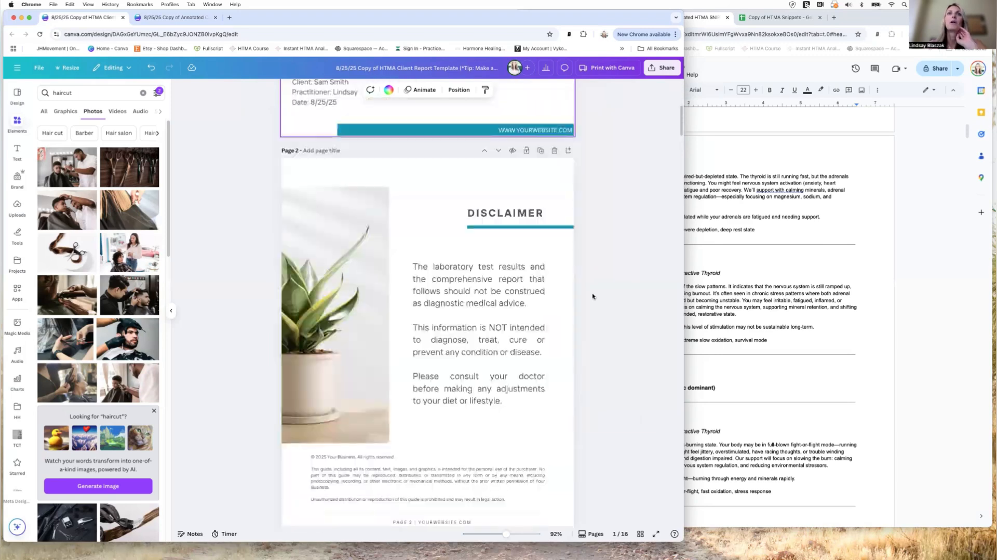
{"action": "scroll", "coordinate": [594, 293], "scroll_direction": "down", "scroll_amount": 1}
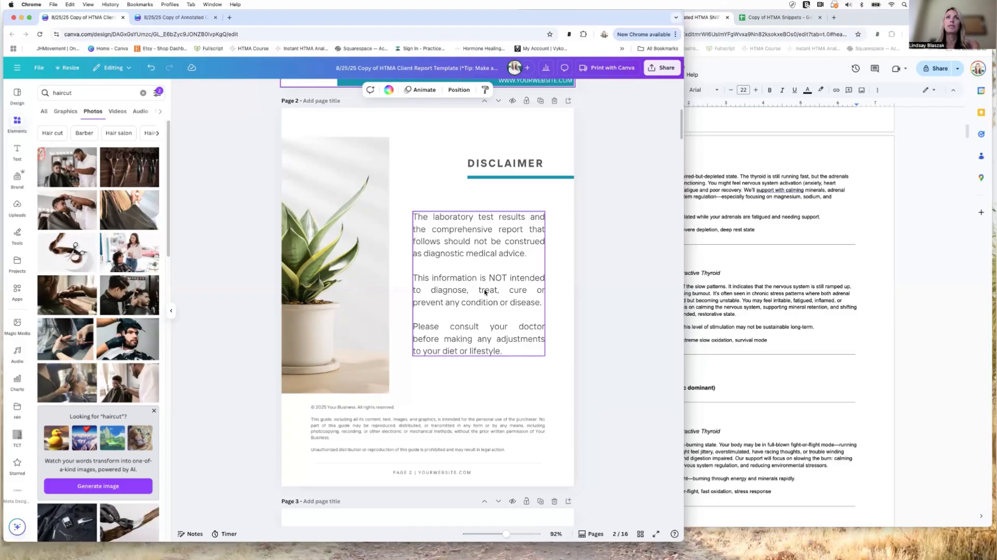
{"action": "scroll", "coordinate": [558, 393], "scroll_direction": "down", "scroll_amount": 1}
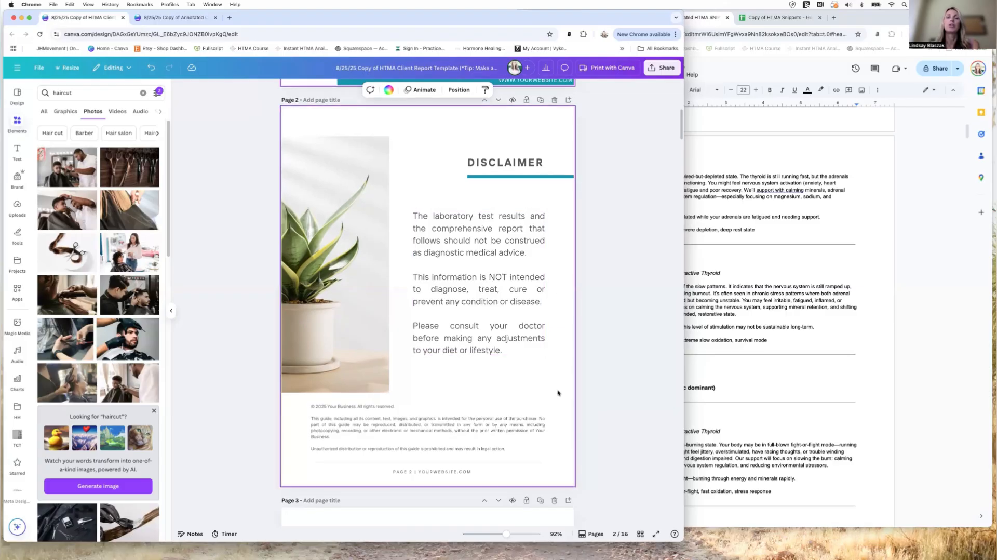
{"action": "scroll", "coordinate": [529, 256], "scroll_direction": "down", "scroll_amount": 4}
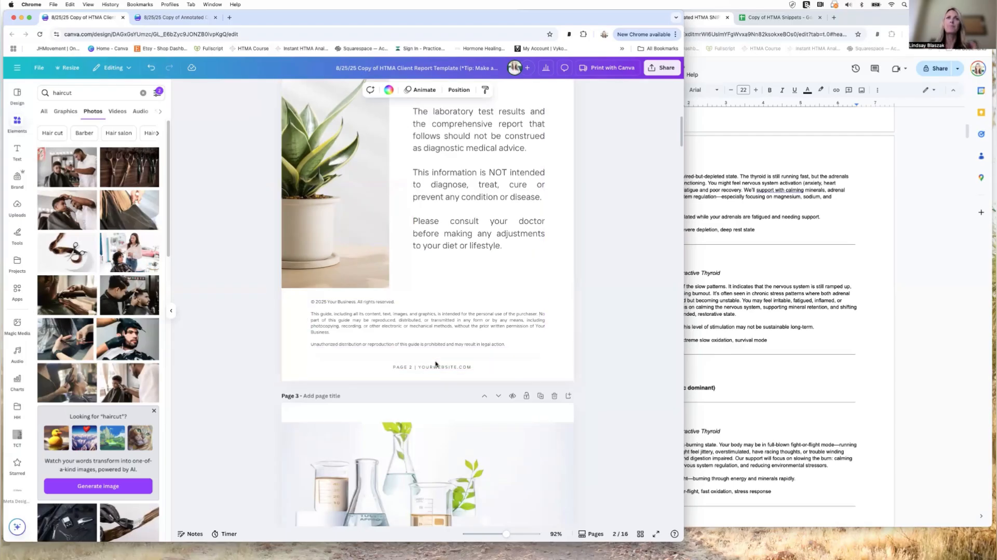
{"action": "scroll", "coordinate": [630, 244], "scroll_direction": "up", "scroll_amount": 3}
{"action": "scroll", "coordinate": [619, 247], "scroll_direction": "down", "scroll_amount": 2}
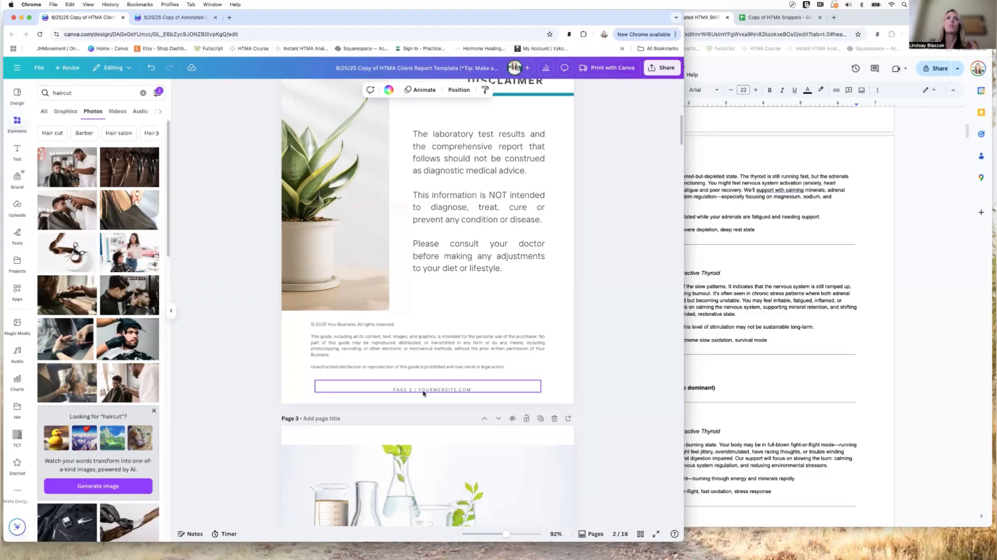
{"action": "left_click", "coordinate": [408, 390]}
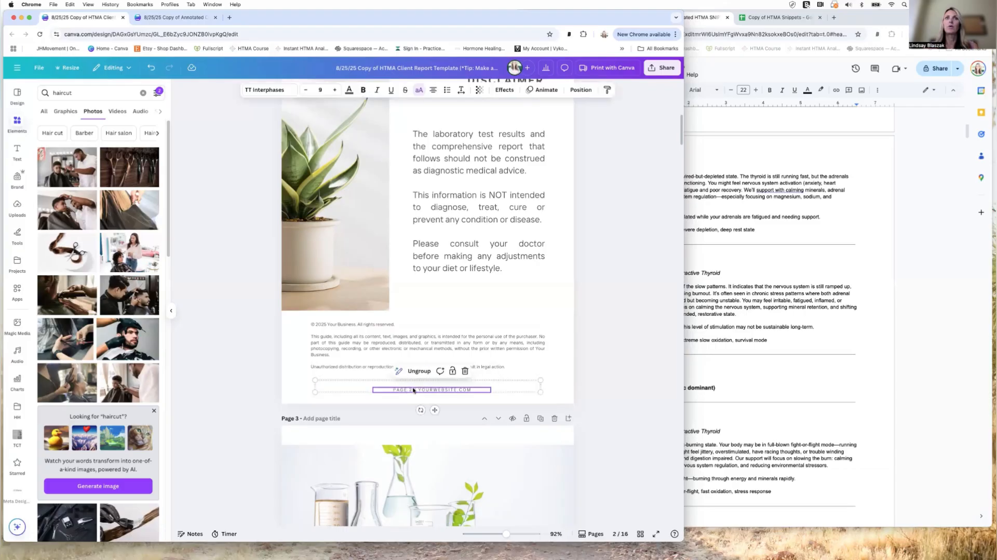
{"action": "left_click", "coordinate": [411, 389]}
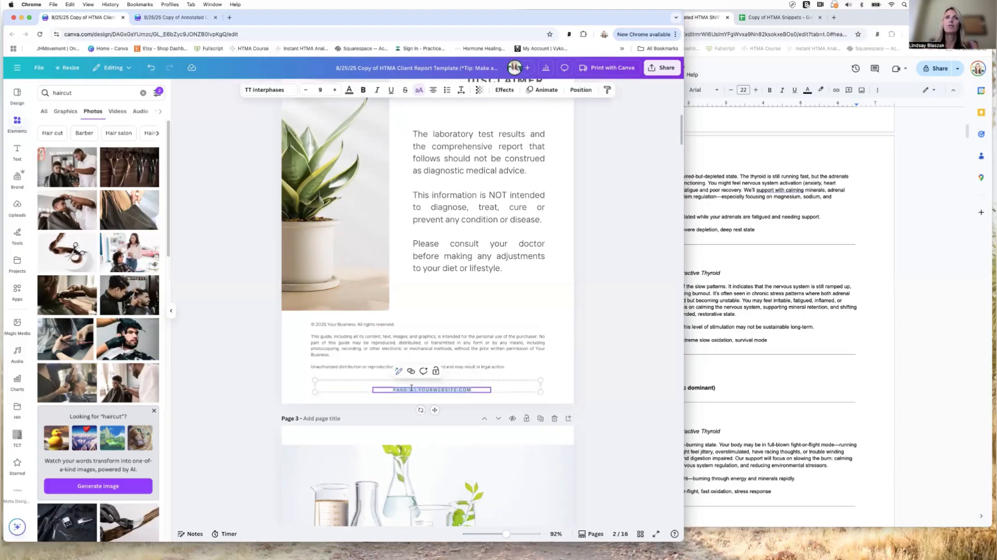
{"action": "left_click", "coordinate": [413, 389]}
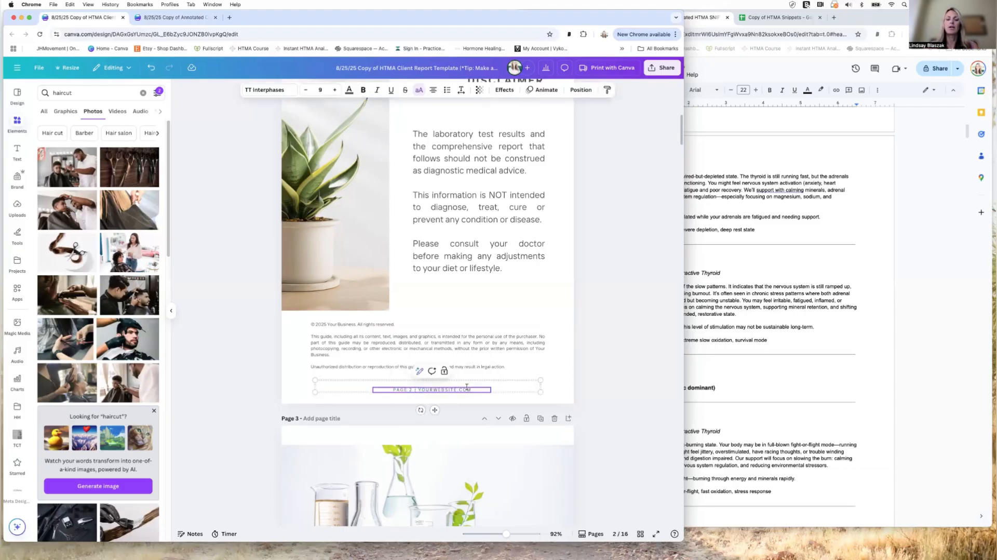
{"action": "key", "text": "BackSpace"}
{"action": "type", "text": "2"}
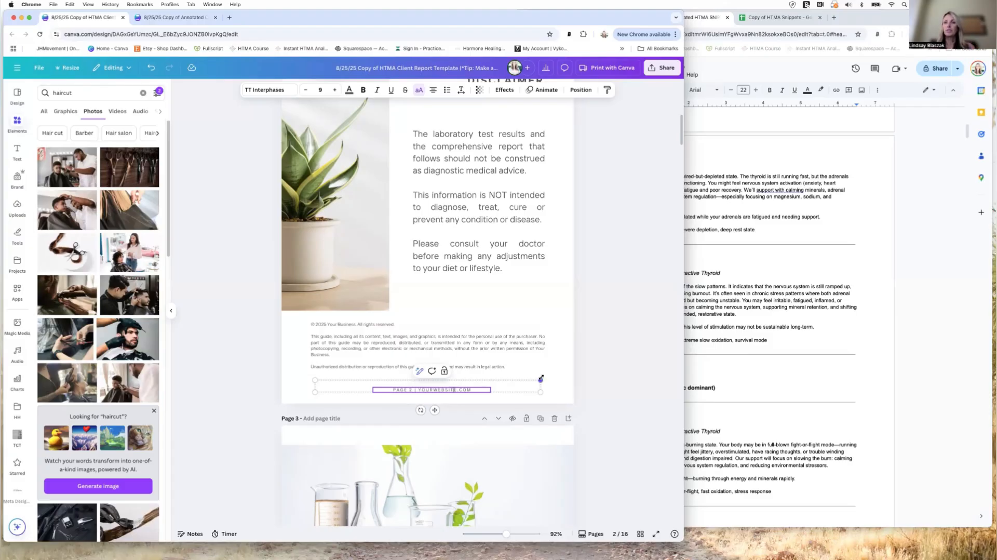
{"action": "left_click", "coordinate": [633, 319]}
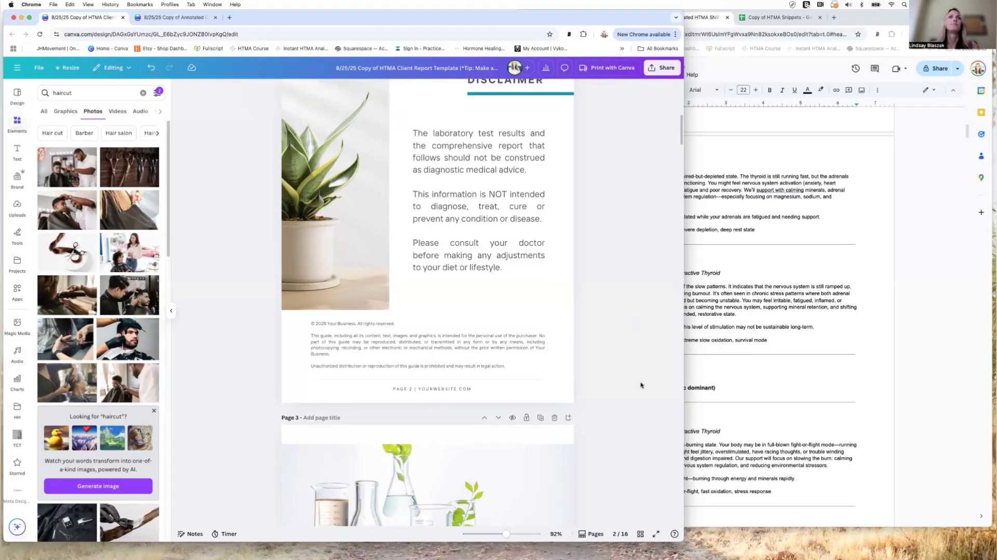
Examine the two body text blocks on the About Hair Tissue Mineral Analysis page and the letter and signature on page 4.
{"action": "scroll", "coordinate": [643, 376], "scroll_direction": "down", "scroll_amount": 5}
{"action": "scroll", "coordinate": [642, 373], "scroll_direction": "down", "scroll_amount": 1}
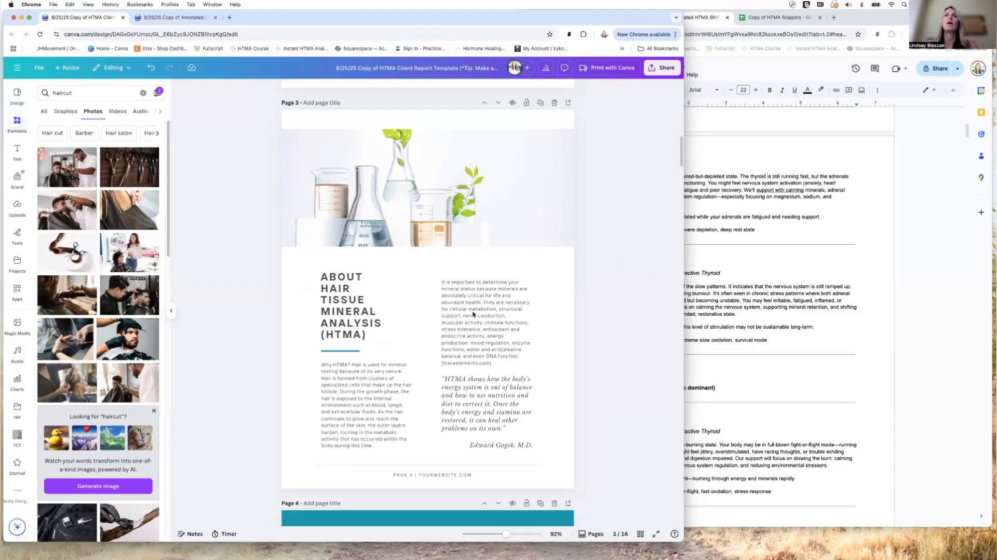
{"action": "left_click", "coordinate": [366, 405]}
{"action": "left_click", "coordinate": [476, 340]}
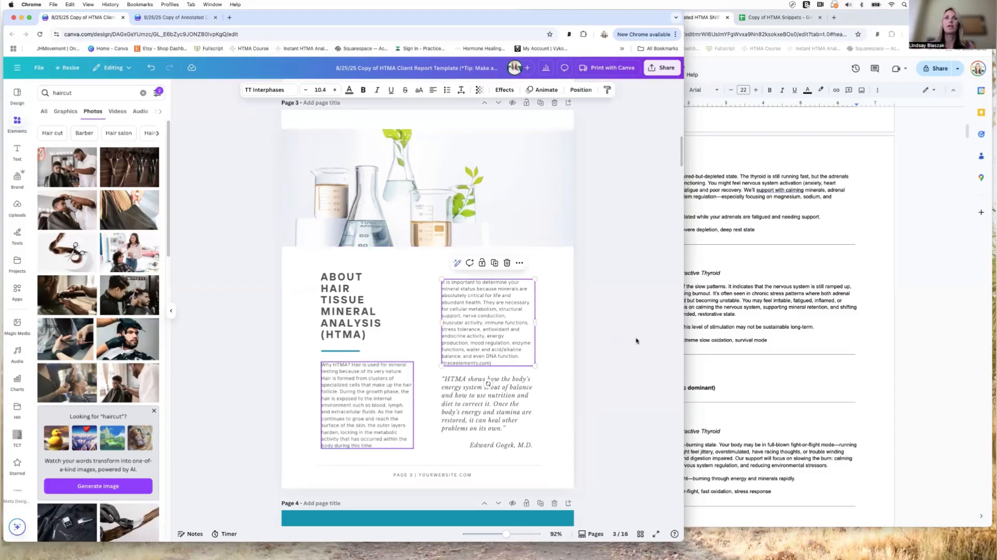
{"action": "scroll", "coordinate": [624, 366], "scroll_direction": "down", "scroll_amount": 7}
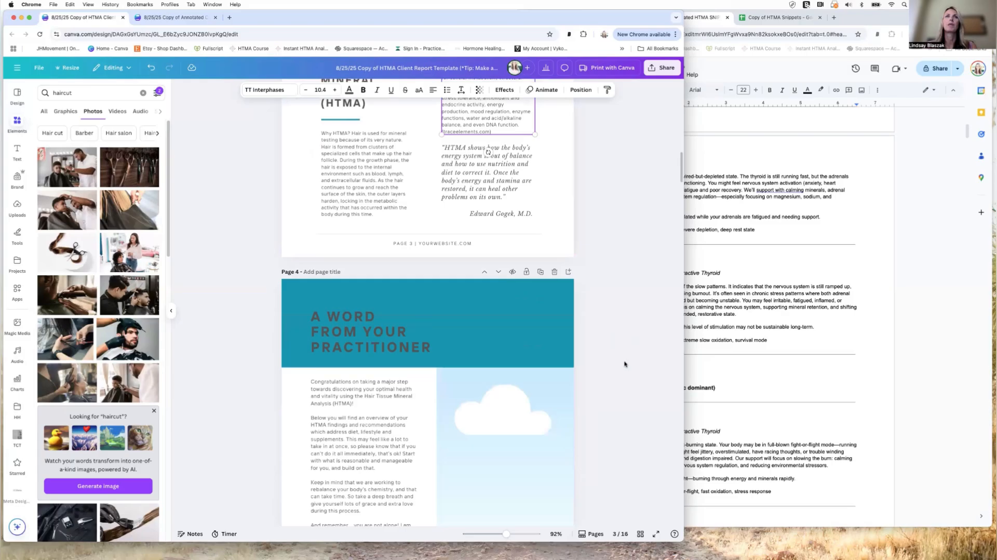
{"action": "scroll", "coordinate": [629, 354], "scroll_direction": "down", "scroll_amount": 1}
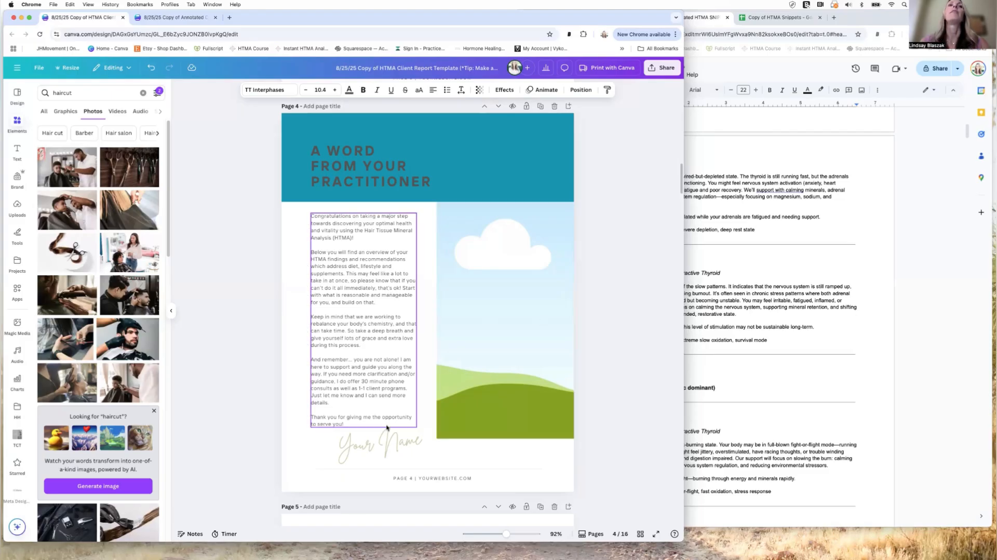
{"action": "left_click", "coordinate": [399, 447]}
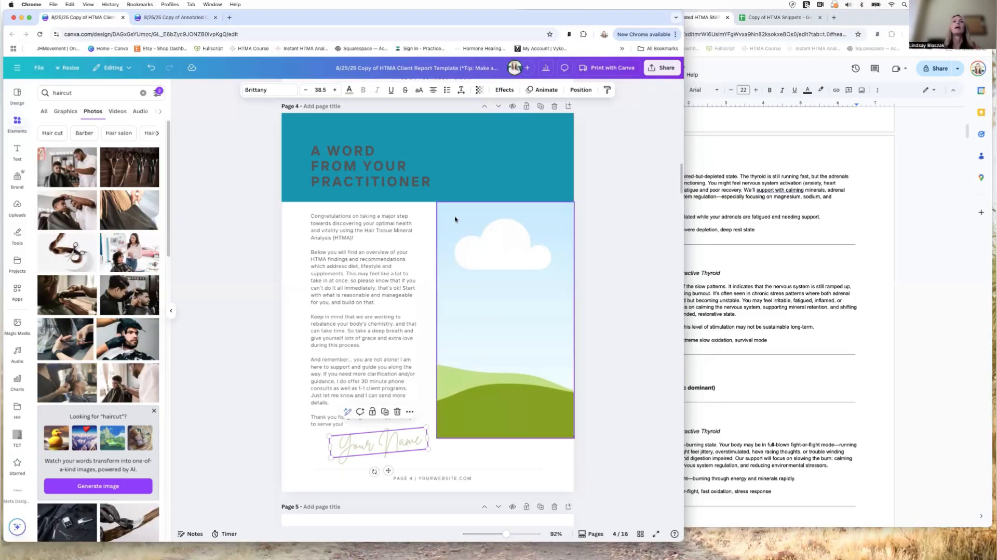
{"action": "left_click", "coordinate": [614, 286]}
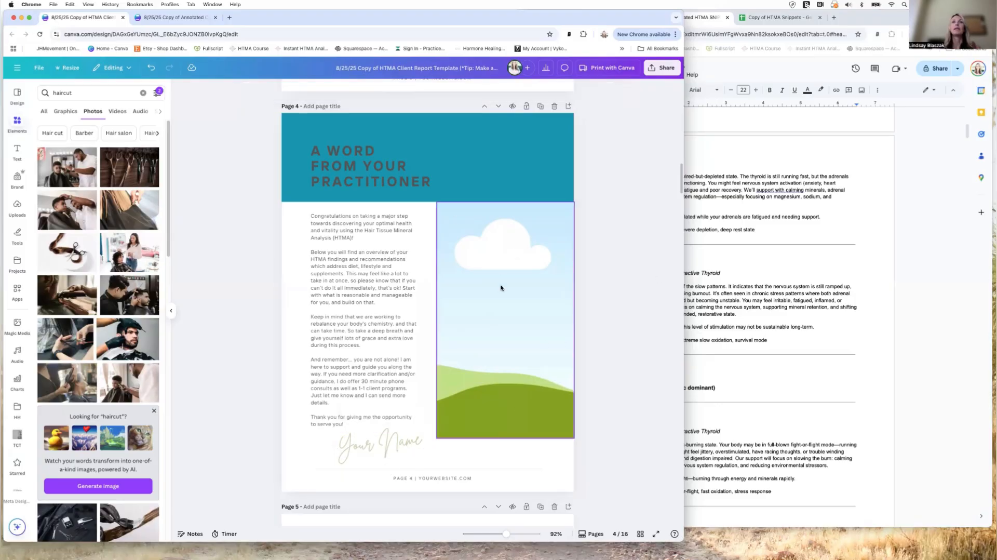
Fill the picture frame on the A Word From Your Practitioner page with the uploaded black-and-white photo of the woman on a stool.
{"action": "left_click", "coordinate": [540, 265]}
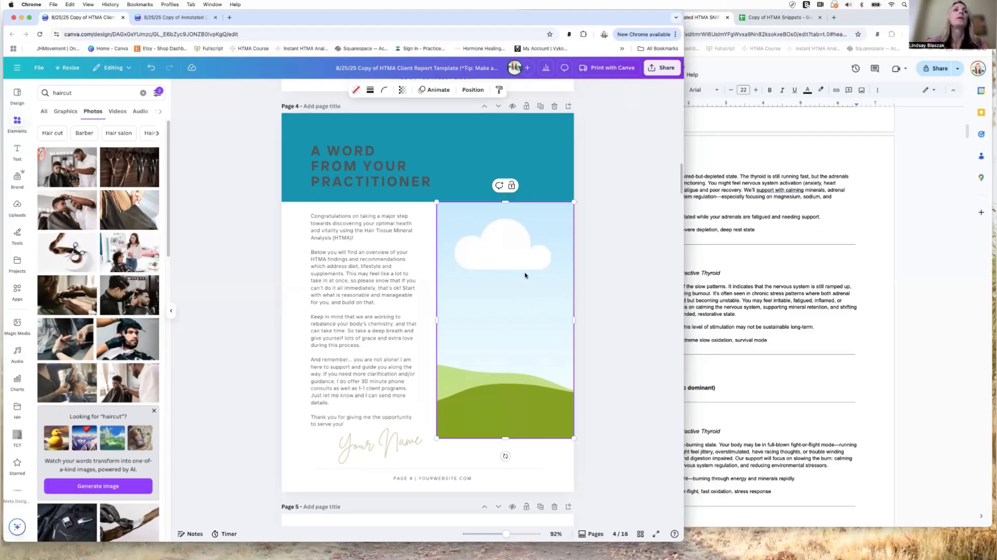
{"action": "left_click", "coordinate": [17, 208]}
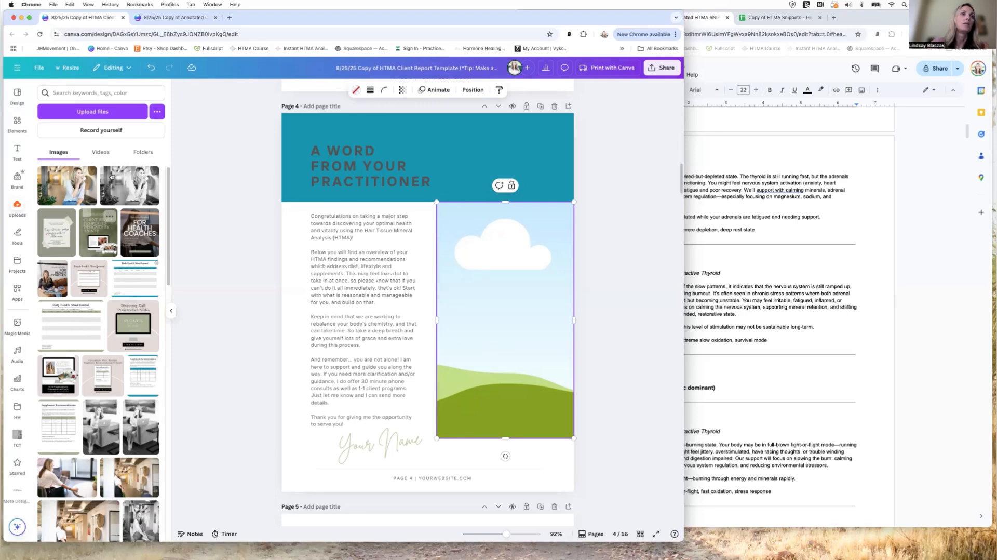
{"action": "scroll", "coordinate": [110, 179], "scroll_direction": "down", "scroll_amount": 3}
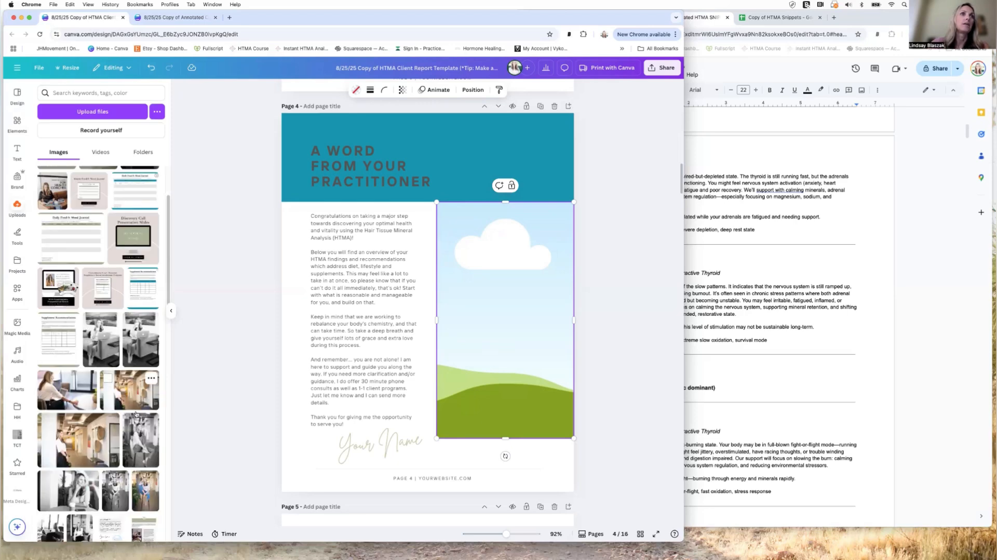
{"action": "left_click_drag", "start_coordinate": [139, 440], "coordinate": [477, 311]}
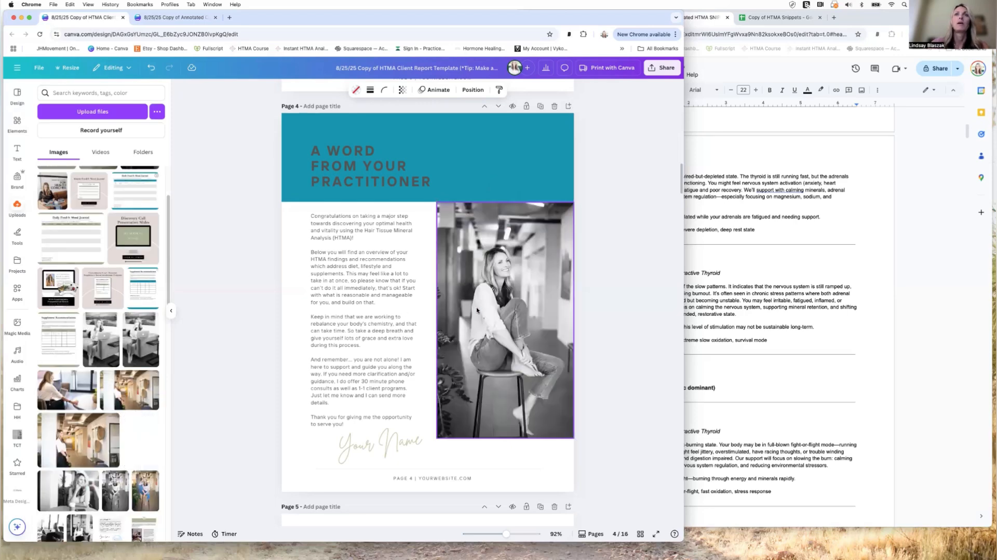
{"action": "left_click", "coordinate": [486, 309]}
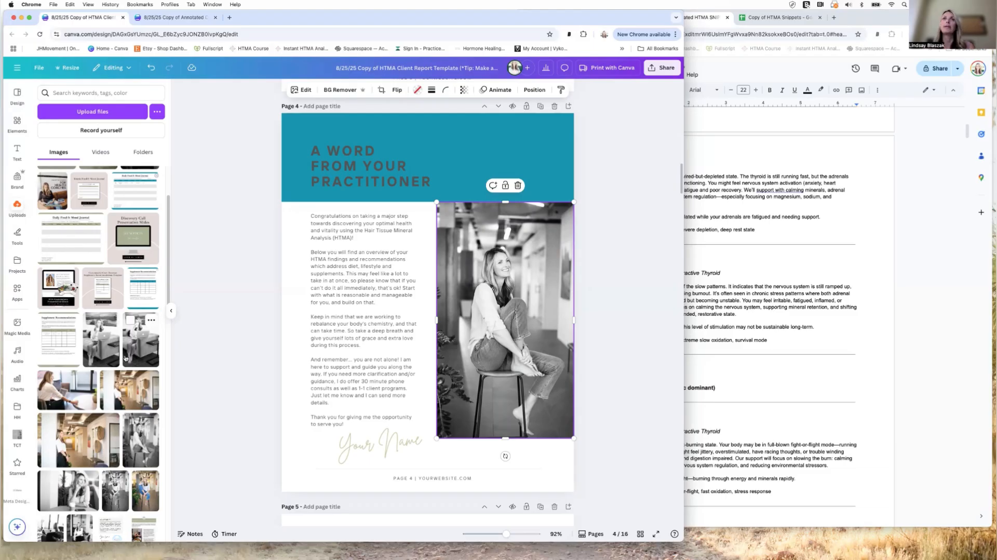
{"action": "left_click", "coordinate": [621, 251]}
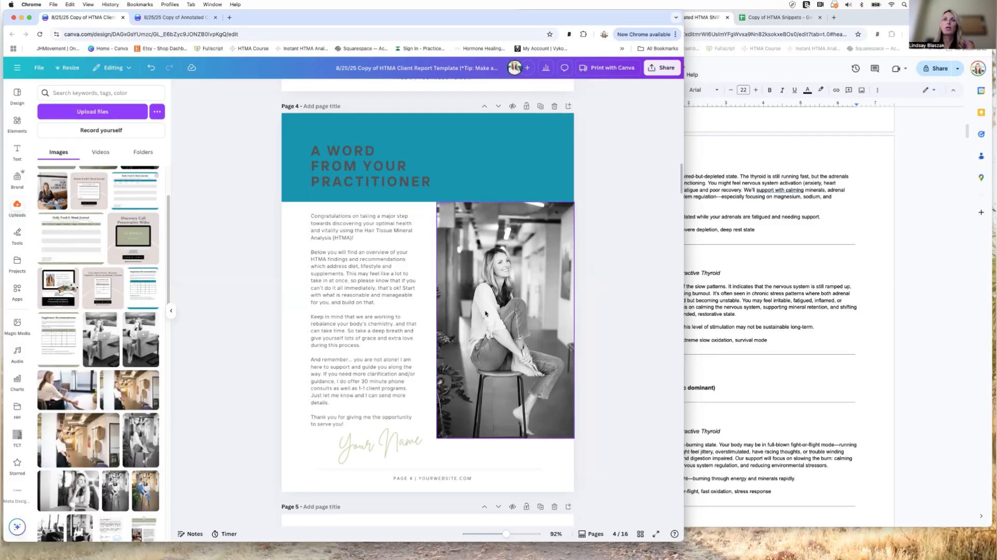
Review the Navigating Your Report page, checking its sample chart image, numbered list and body text block.
{"action": "scroll", "coordinate": [582, 384], "scroll_direction": "down", "scroll_amount": 4}
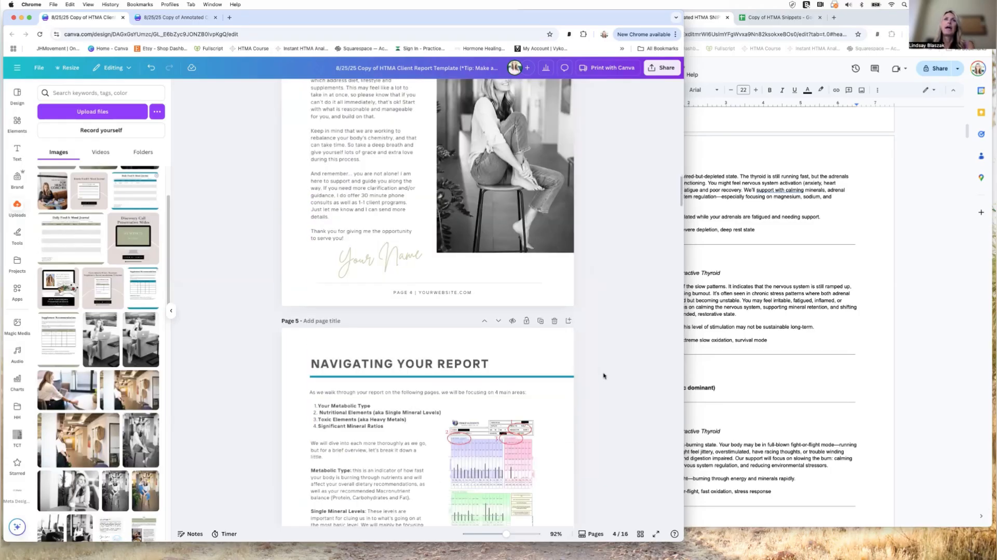
{"action": "scroll", "coordinate": [603, 376], "scroll_direction": "down", "scroll_amount": 3}
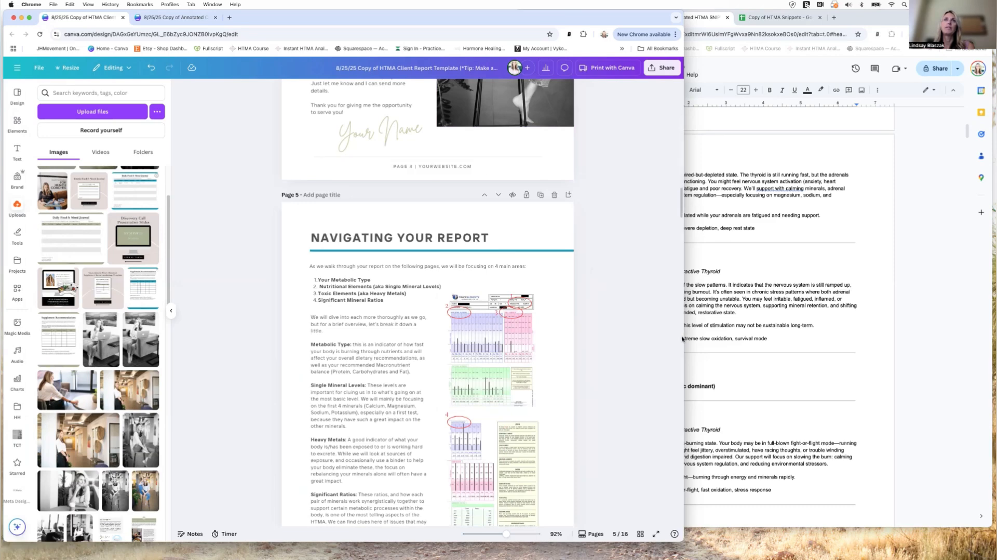
{"action": "scroll", "coordinate": [677, 327], "scroll_direction": "down", "scroll_amount": 3}
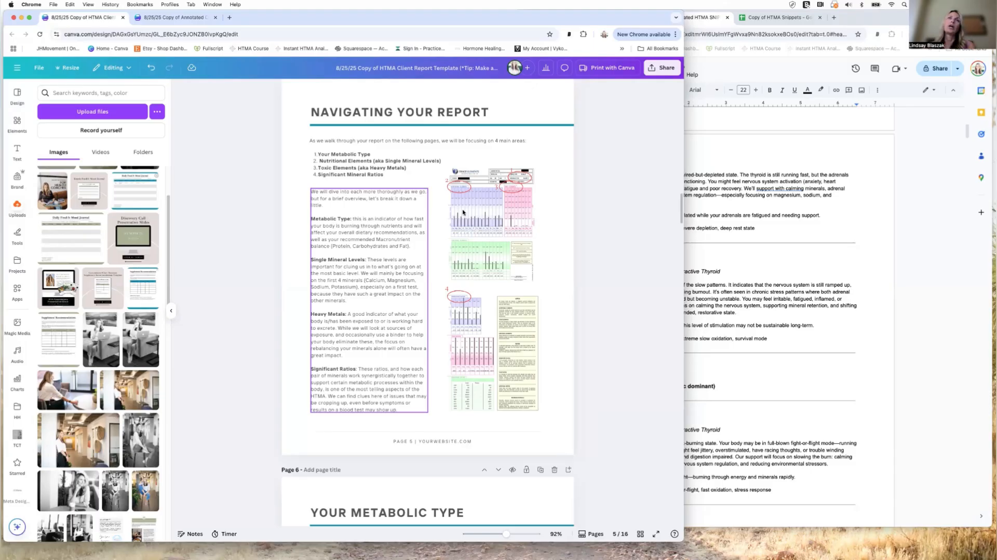
{"action": "left_click", "coordinate": [497, 241]}
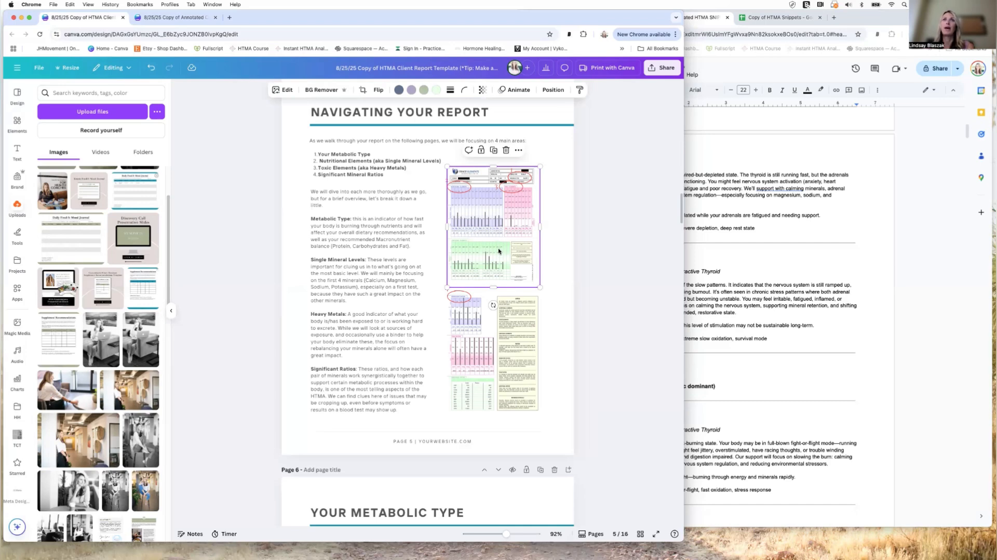
{"action": "left_click", "coordinate": [410, 229]}
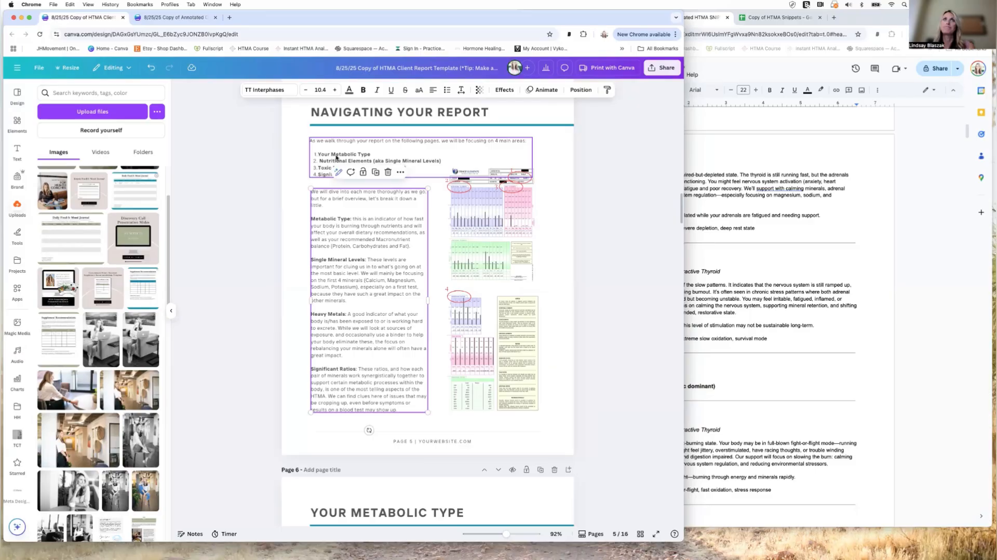
{"action": "left_click", "coordinate": [396, 165]}
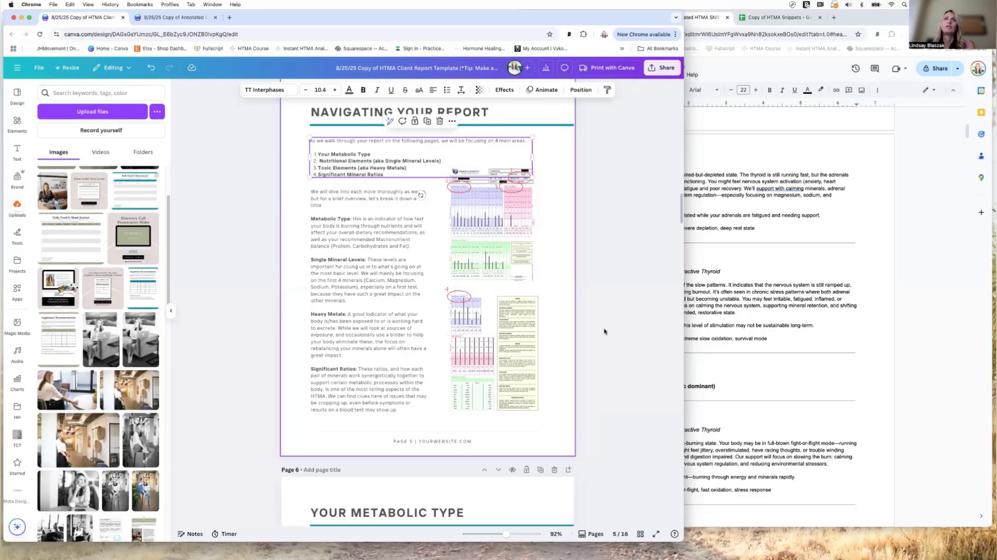
Compare the energy scale image on the Your Metabolic Type page with the alternate version on page 7.
{"action": "scroll", "coordinate": [572, 264], "scroll_direction": "down", "scroll_amount": 5}
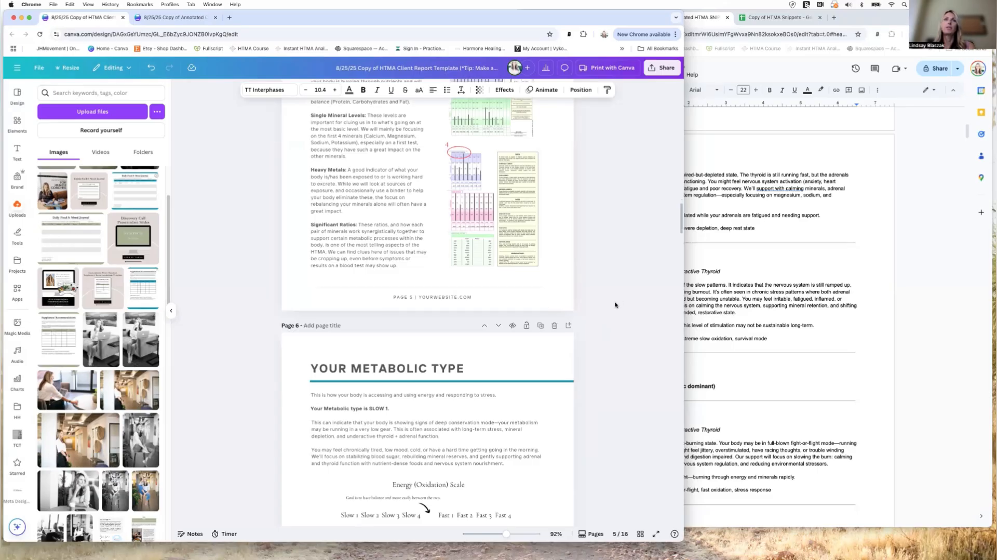
{"action": "scroll", "coordinate": [618, 304], "scroll_direction": "down", "scroll_amount": 8}
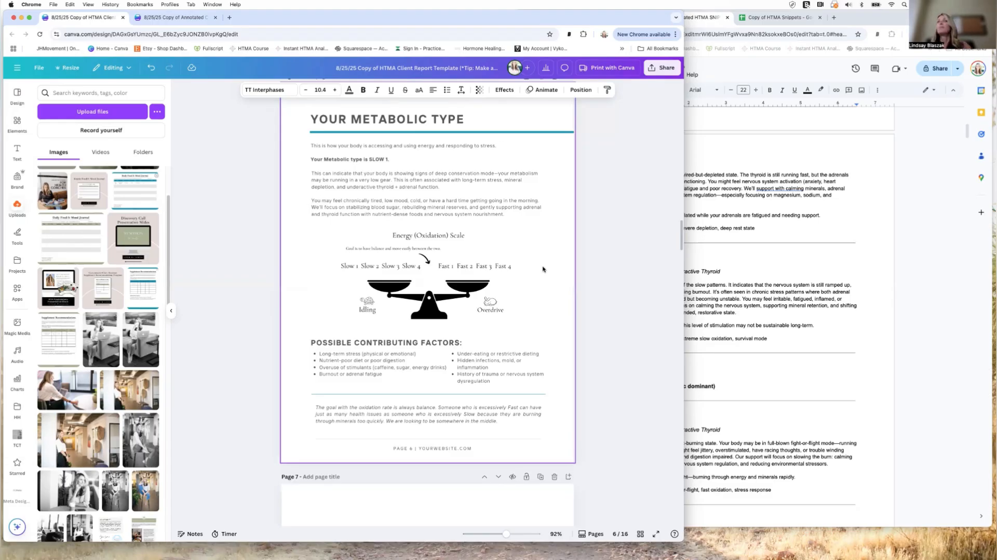
{"action": "scroll", "coordinate": [521, 163], "scroll_direction": "up", "scroll_amount": 2}
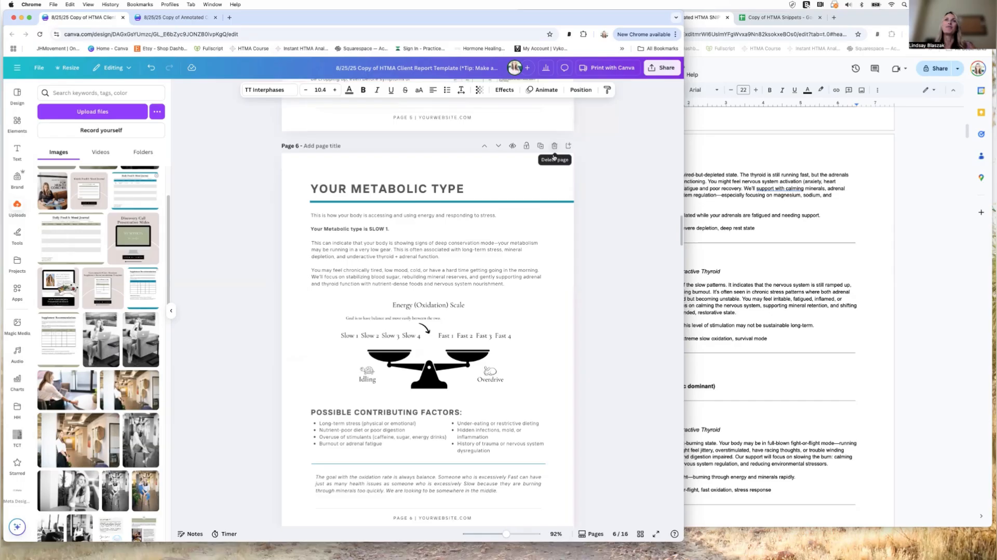
{"action": "scroll", "coordinate": [540, 282], "scroll_direction": "down", "scroll_amount": 1}
{"action": "scroll", "coordinate": [538, 278], "scroll_direction": "down", "scroll_amount": 1}
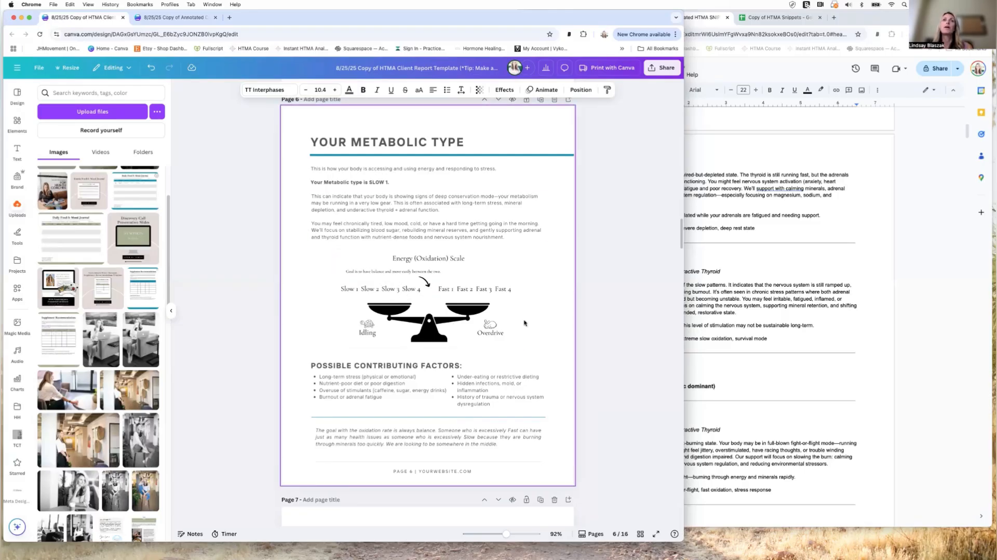
{"action": "scroll", "coordinate": [544, 323], "scroll_direction": "down", "scroll_amount": 2}
{"action": "scroll", "coordinate": [530, 301], "scroll_direction": "down", "scroll_amount": 8}
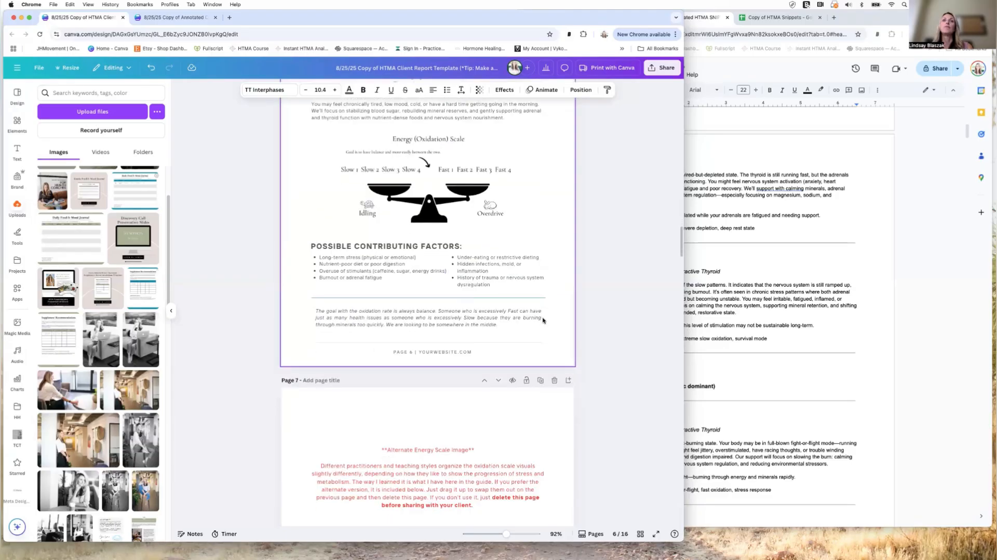
{"action": "scroll", "coordinate": [526, 294], "scroll_direction": "up", "scroll_amount": 1}
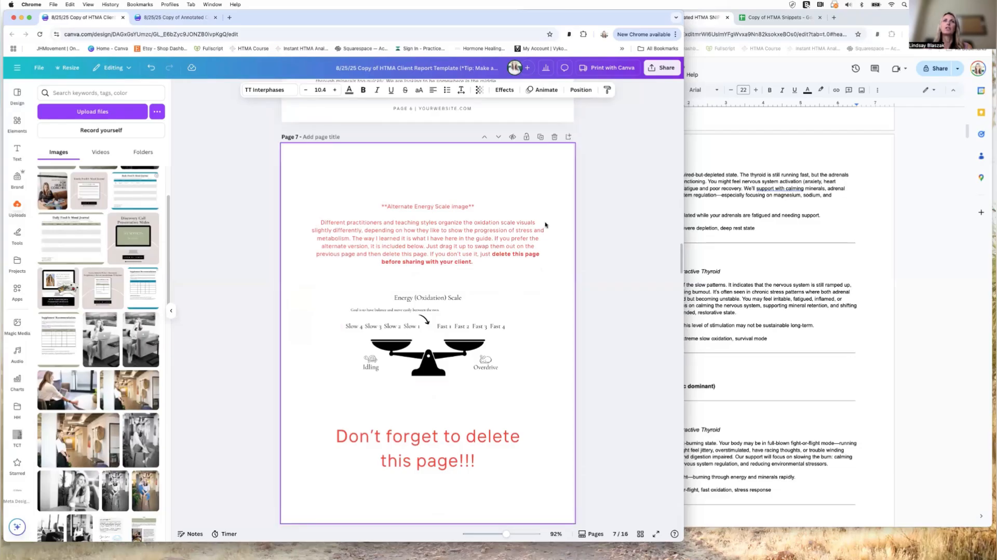
{"action": "scroll", "coordinate": [545, 225], "scroll_direction": "up", "scroll_amount": 10}
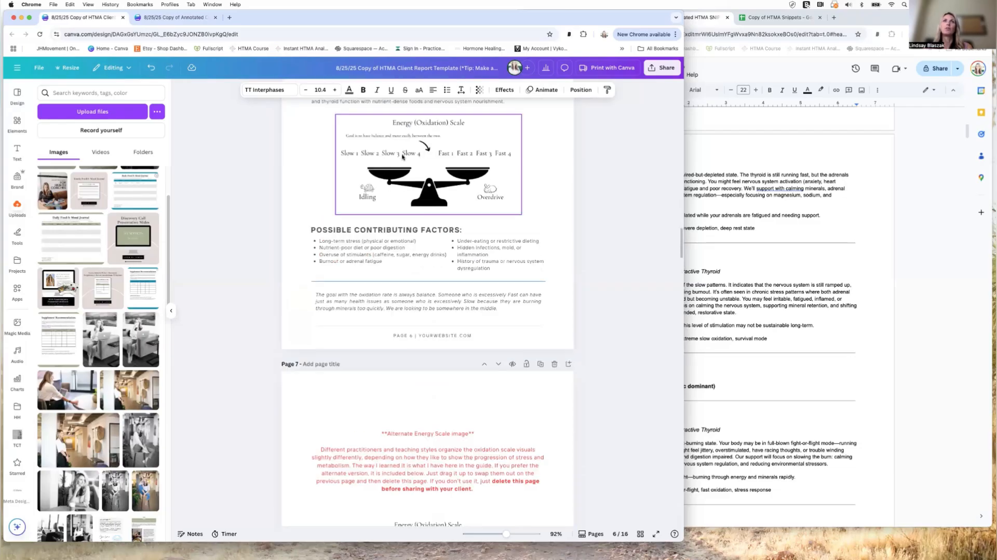
{"action": "scroll", "coordinate": [372, 422], "scroll_direction": "down", "scroll_amount": 6}
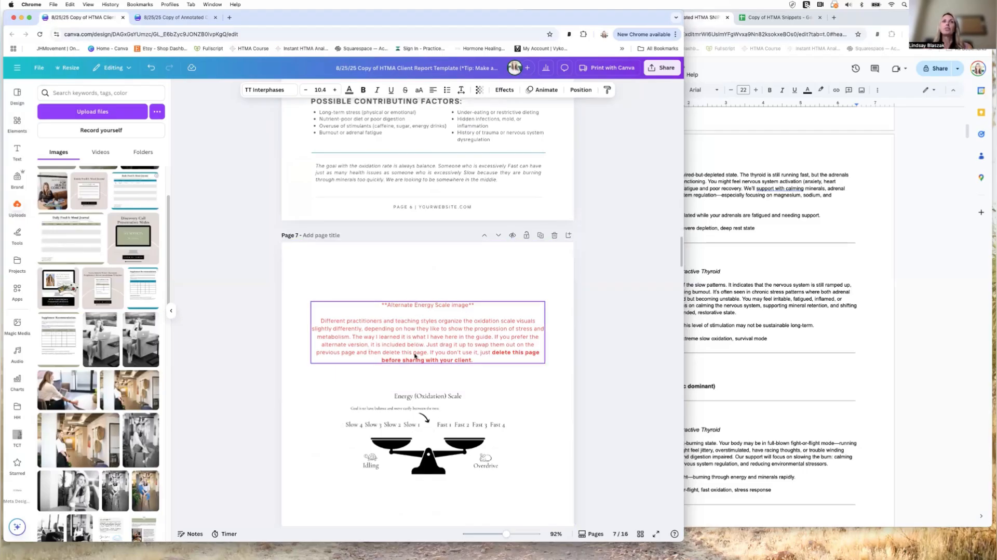
{"action": "scroll", "coordinate": [488, 378], "scroll_direction": "down", "scroll_amount": 1}
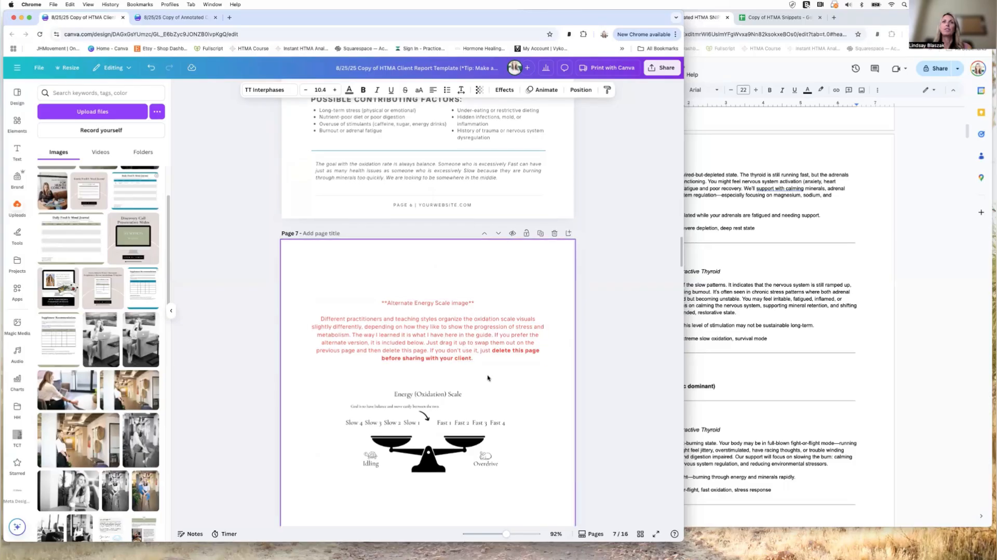
{"action": "scroll", "coordinate": [468, 373], "scroll_direction": "down", "scroll_amount": 3}
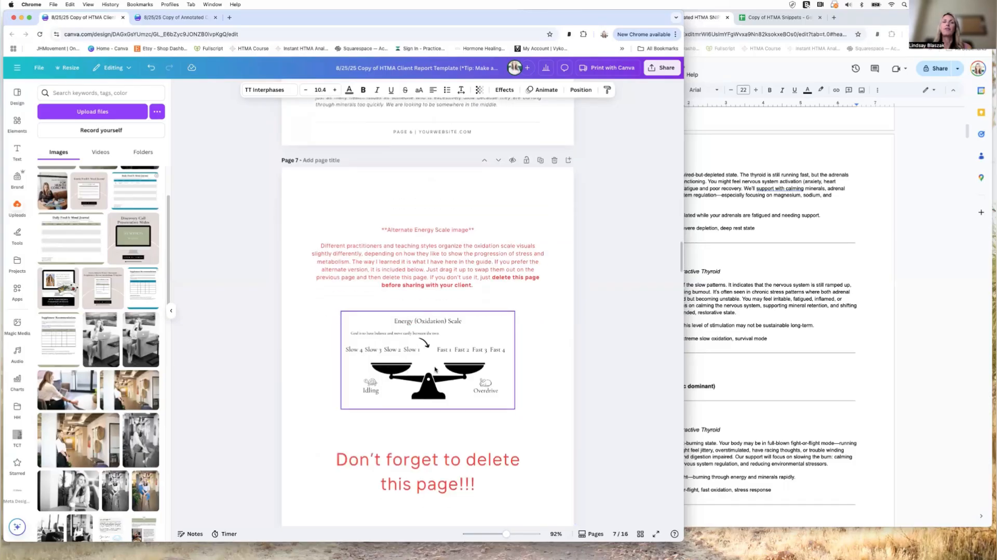
Replace the energy scale image on the Your Metabolic Type page with the alternate Slow 4 to Slow 1 version from page 7.
{"action": "scroll", "coordinate": [435, 364], "scroll_direction": "up", "scroll_amount": 10}
{"action": "left_click", "coordinate": [436, 269]}
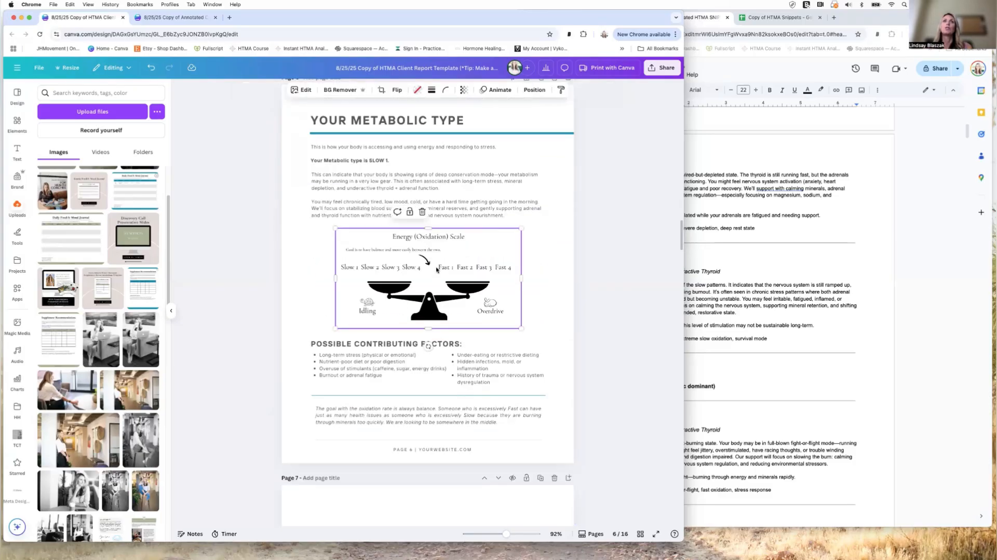
{"action": "left_click", "coordinate": [440, 212]}
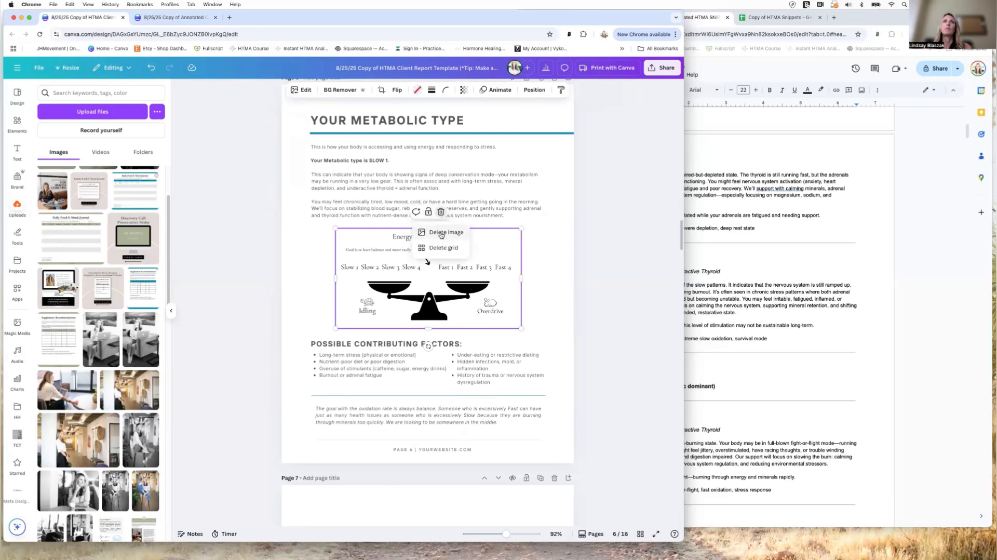
{"action": "left_click", "coordinate": [441, 233]}
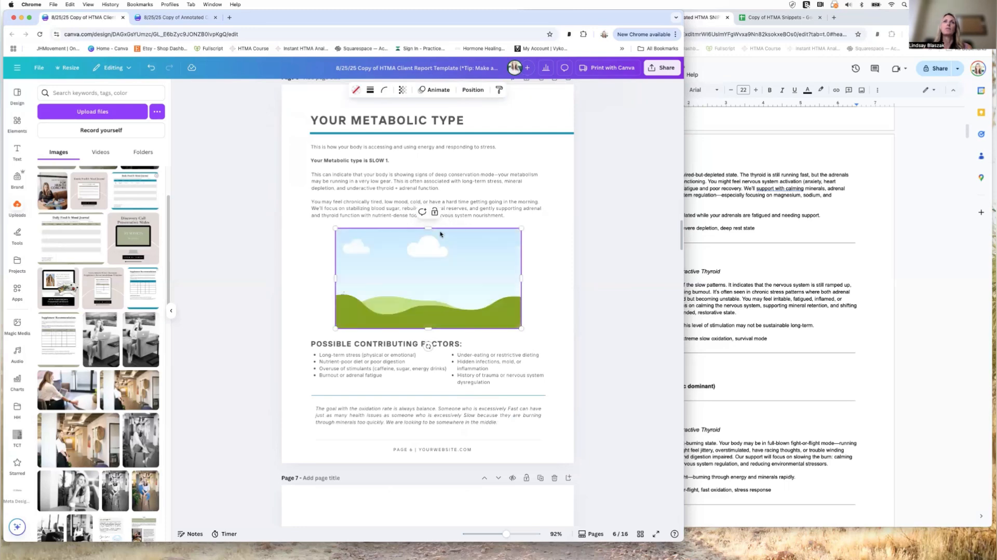
{"action": "scroll", "coordinate": [466, 472], "scroll_direction": "down", "scroll_amount": 3}
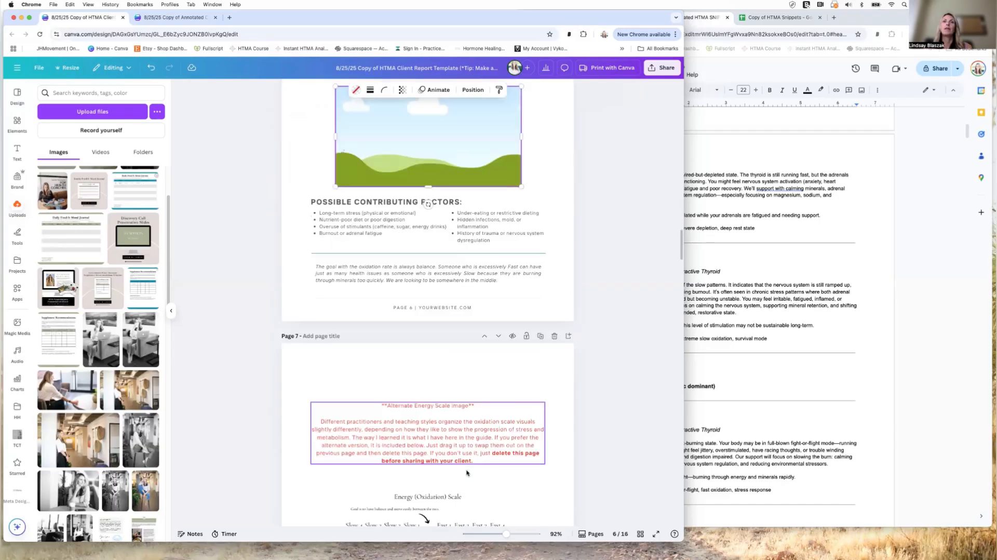
{"action": "scroll", "coordinate": [466, 472], "scroll_direction": "down", "scroll_amount": 2}
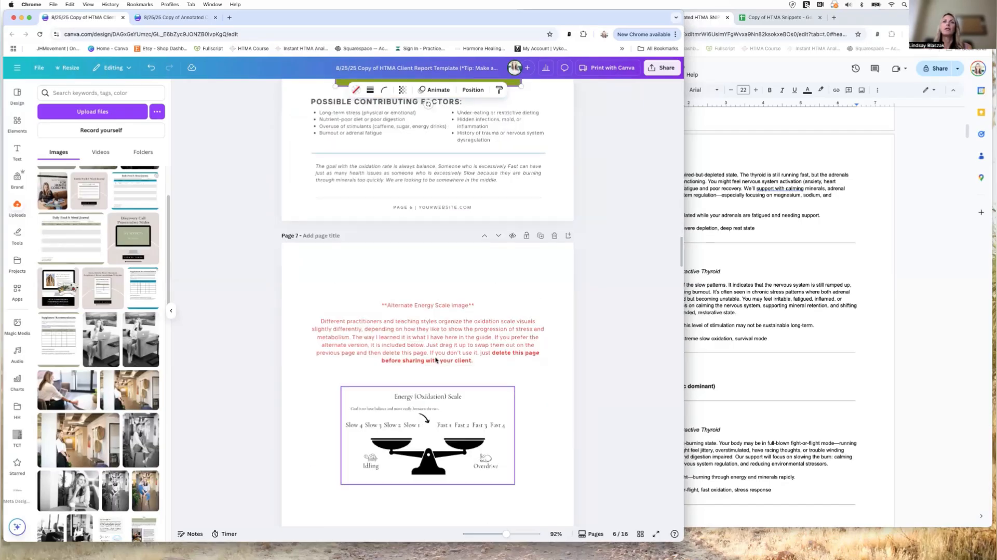
{"action": "left_click_drag", "start_coordinate": [435, 360], "coordinate": [427, 301]}
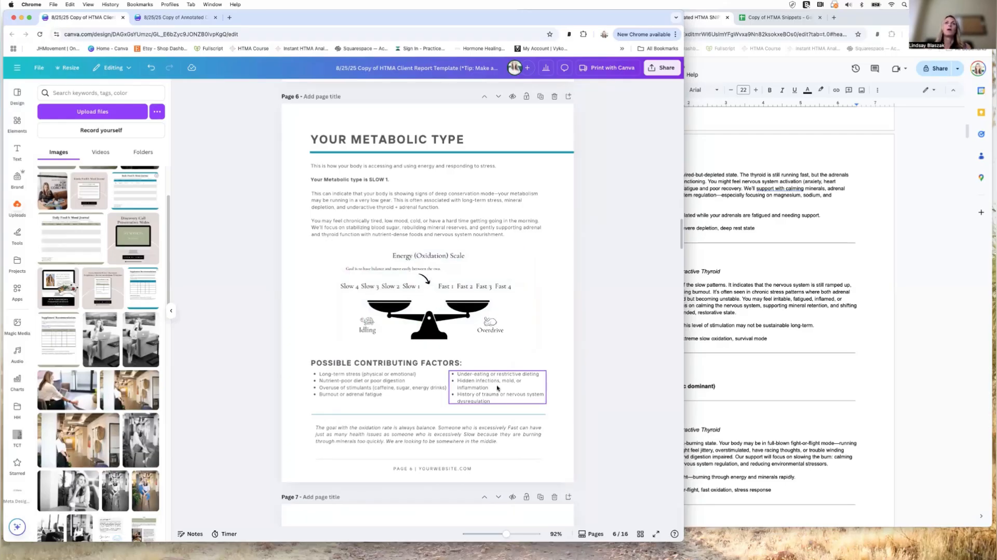
Delete the Alternate Energy Scale instruction page following the Your Metabolic Type page.
{"action": "scroll", "coordinate": [497, 389], "scroll_direction": "down", "scroll_amount": 2}
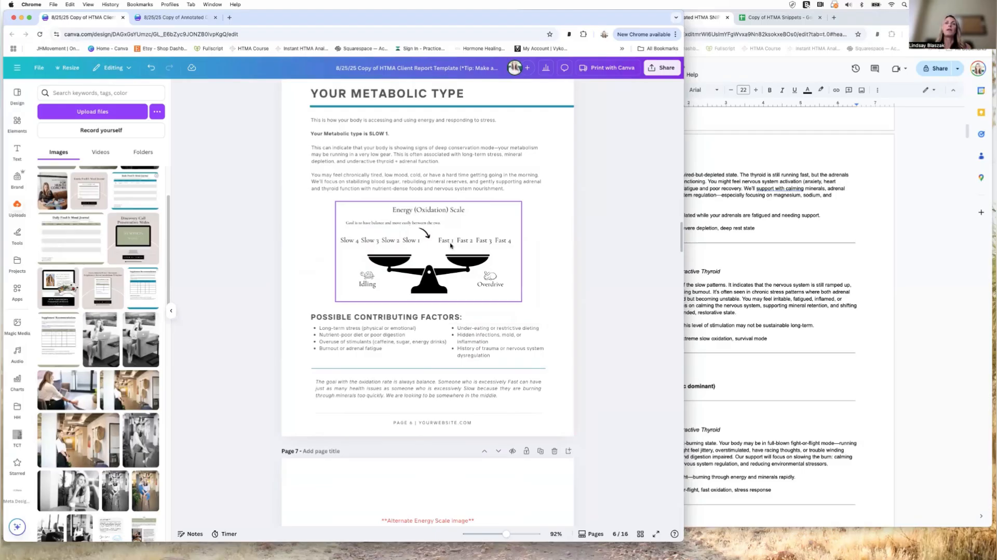
{"action": "scroll", "coordinate": [459, 401], "scroll_direction": "down", "scroll_amount": 6}
{"action": "scroll", "coordinate": [459, 401], "scroll_direction": "down", "scroll_amount": 9}
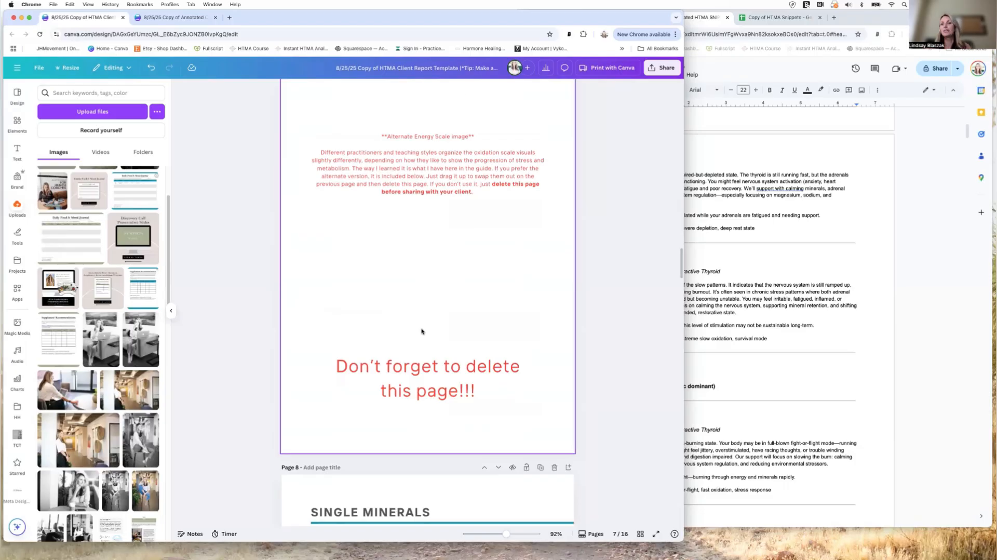
{"action": "scroll", "coordinate": [452, 285], "scroll_direction": "up", "scroll_amount": 4}
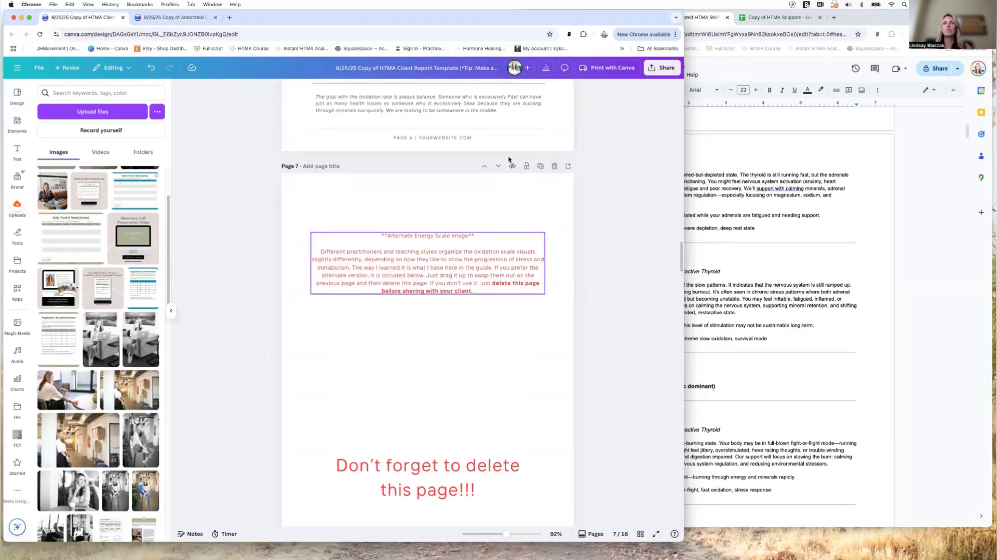
{"action": "left_click", "coordinate": [556, 166]}
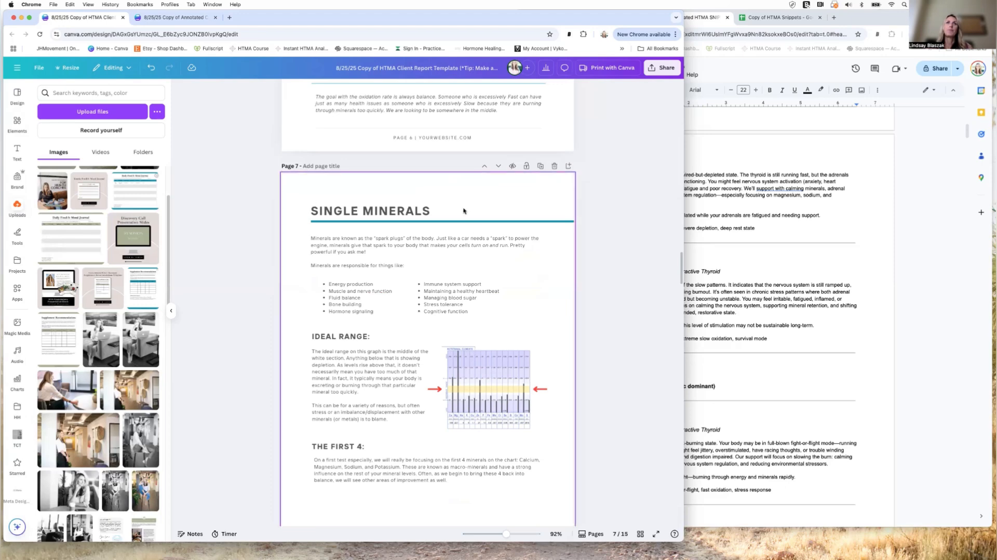
Examine the text blocks on the Single Minerals page and the mineral chart on the Your Chart page, rechecking the Your Metabolic Type page.
{"action": "scroll", "coordinate": [464, 210], "scroll_direction": "up", "scroll_amount": 2}
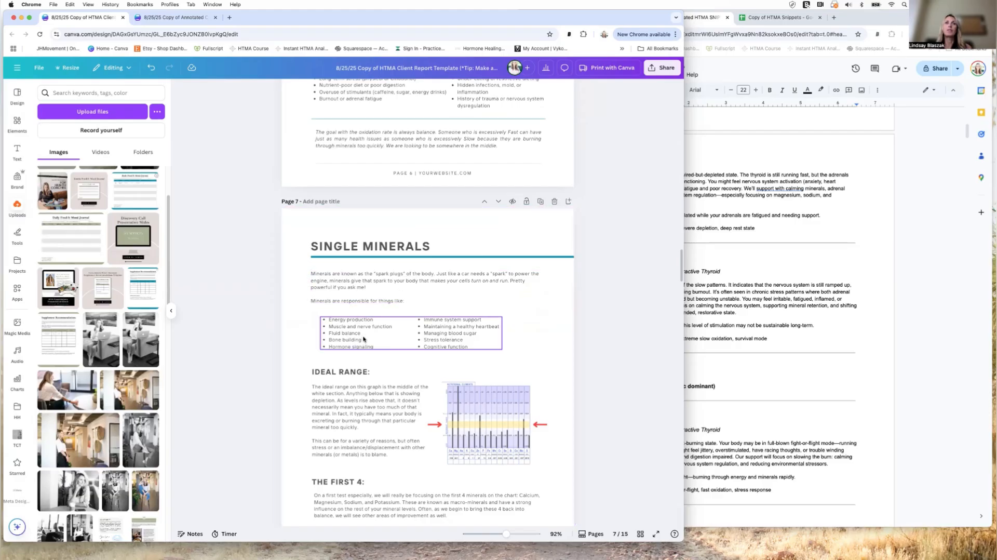
{"action": "scroll", "coordinate": [534, 361], "scroll_direction": "down", "scroll_amount": 3}
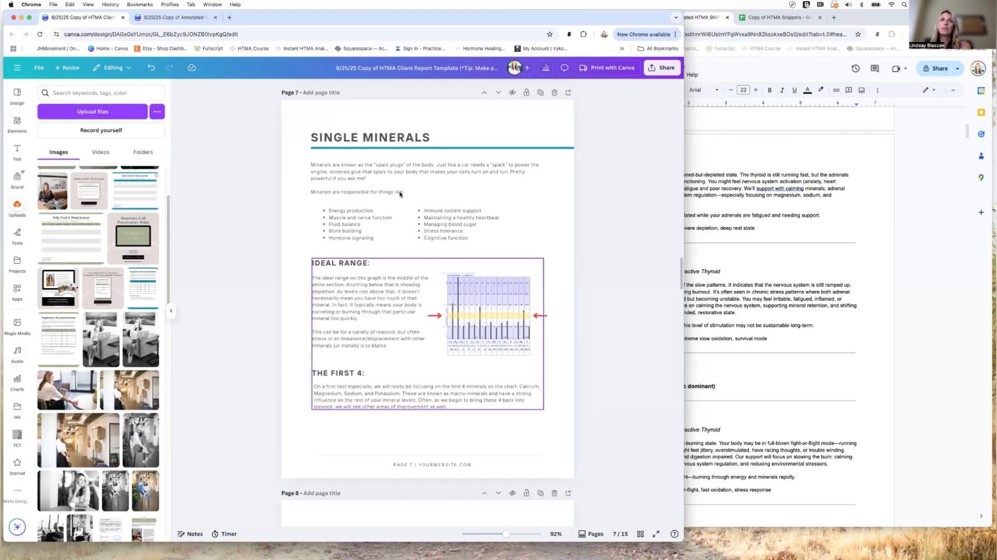
{"action": "left_click", "coordinate": [384, 306]}
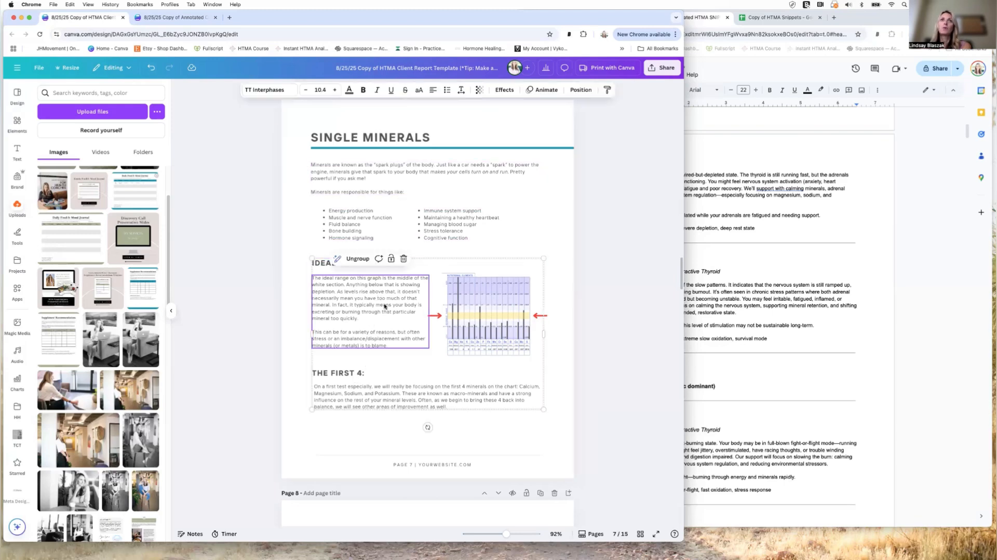
{"action": "left_click", "coordinate": [415, 400]}
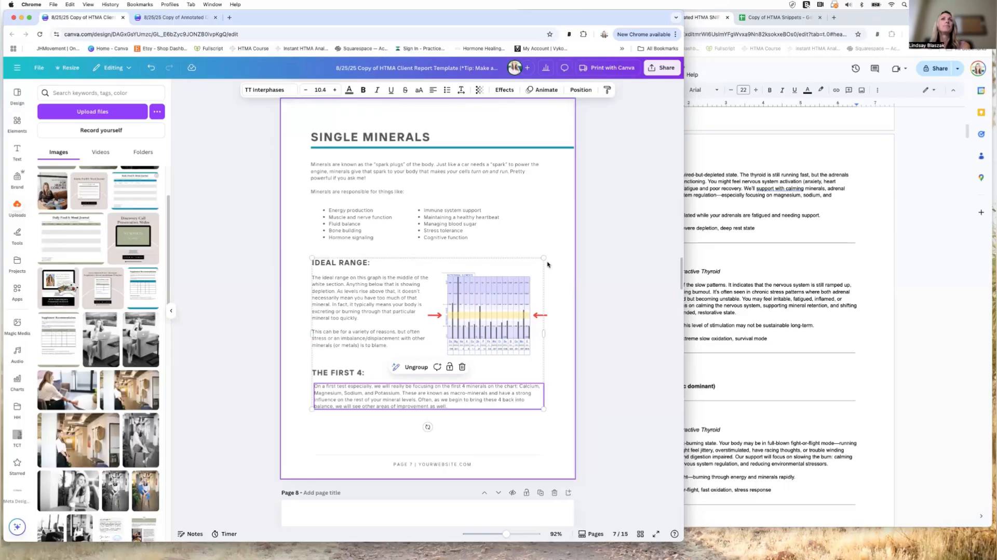
{"action": "scroll", "coordinate": [522, 276], "scroll_direction": "down", "scroll_amount": 7}
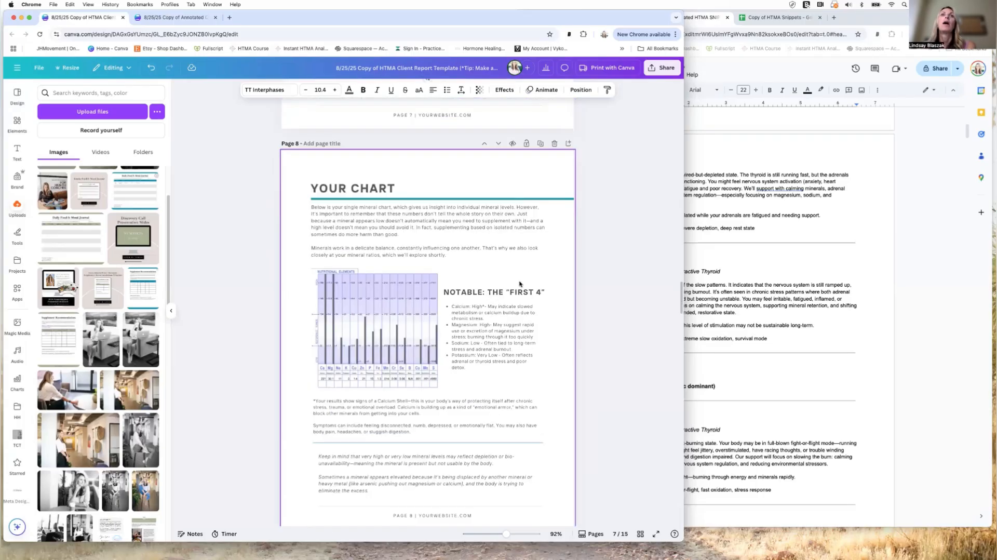
{"action": "scroll", "coordinate": [519, 284], "scroll_direction": "down", "scroll_amount": 2}
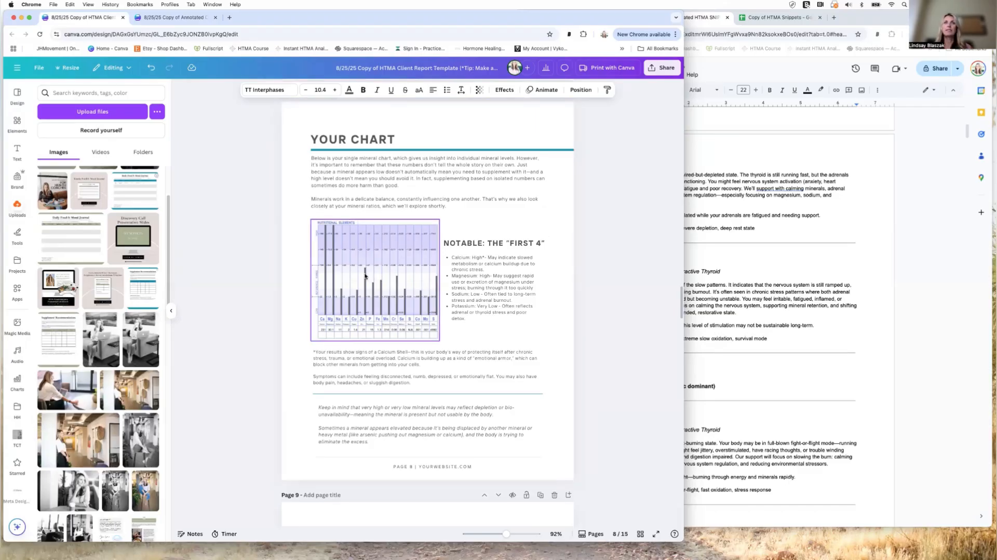
{"action": "scroll", "coordinate": [379, 274], "scroll_direction": "up", "scroll_amount": 10}
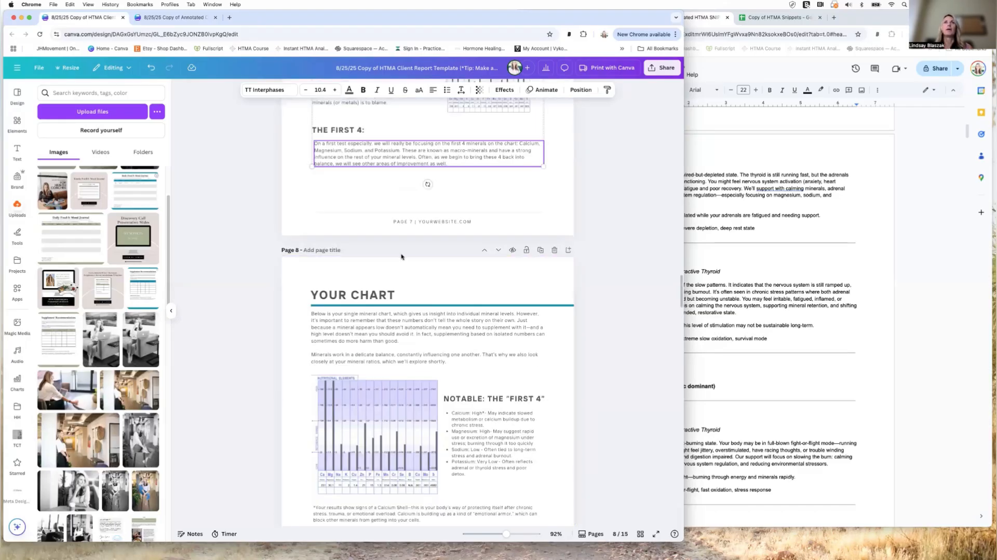
{"action": "scroll", "coordinate": [416, 249], "scroll_direction": "up", "scroll_amount": 8}
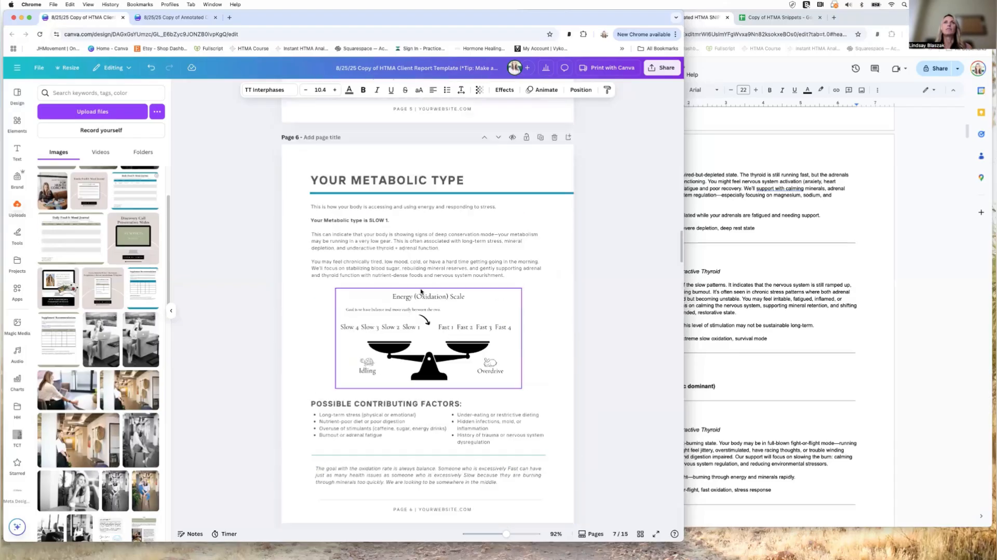
{"action": "scroll", "coordinate": [426, 289], "scroll_direction": "down", "scroll_amount": 15}
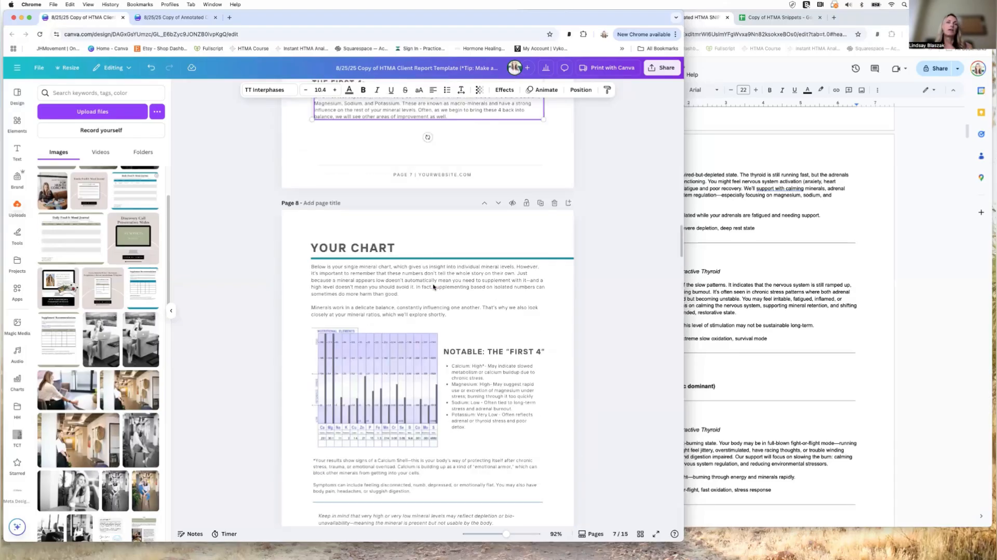
Replace the mineral chart on the Your Chart page with the other Nutritional Elements chart from the uploaded images.
{"action": "scroll", "coordinate": [435, 292], "scroll_direction": "down", "scroll_amount": 4}
{"action": "scroll", "coordinate": [420, 242], "scroll_direction": "up", "scroll_amount": 3}
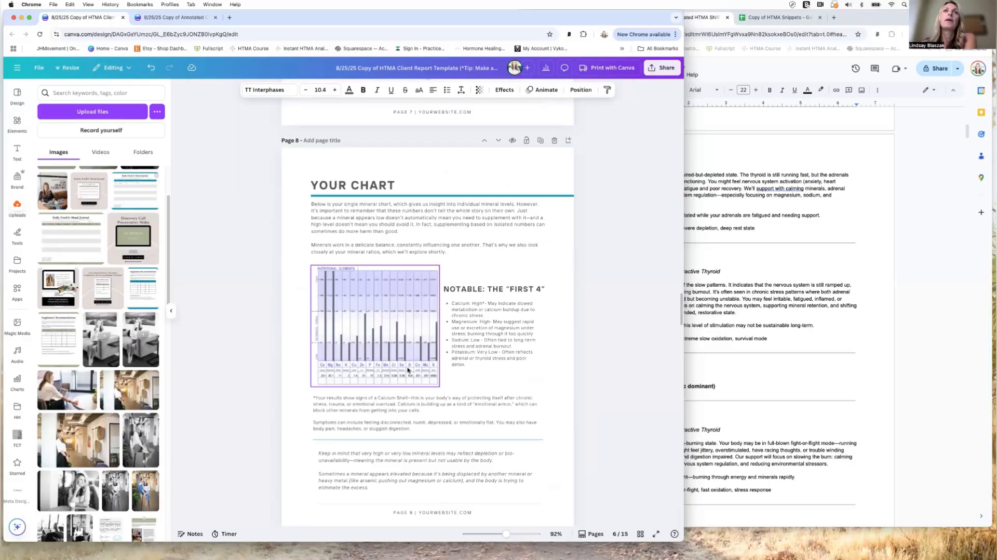
{"action": "left_click", "coordinate": [415, 467]}
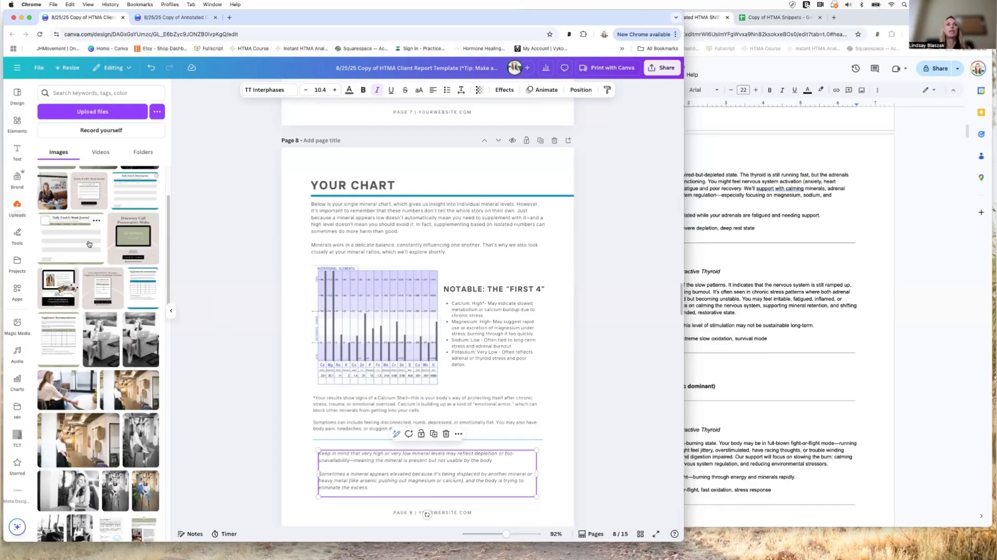
{"action": "scroll", "coordinate": [89, 244], "scroll_direction": "up", "scroll_amount": 3}
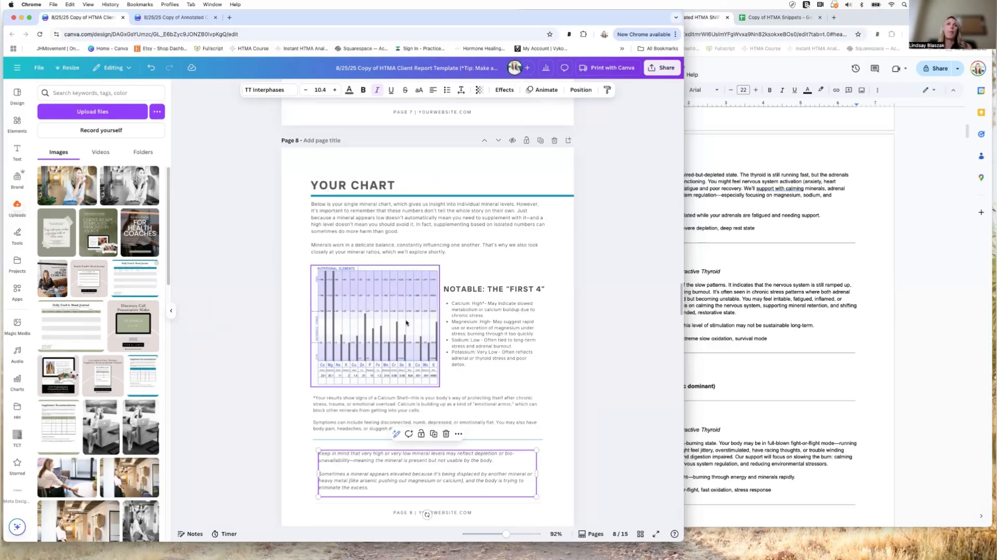
{"action": "scroll", "coordinate": [95, 360], "scroll_direction": "down", "scroll_amount": 15}
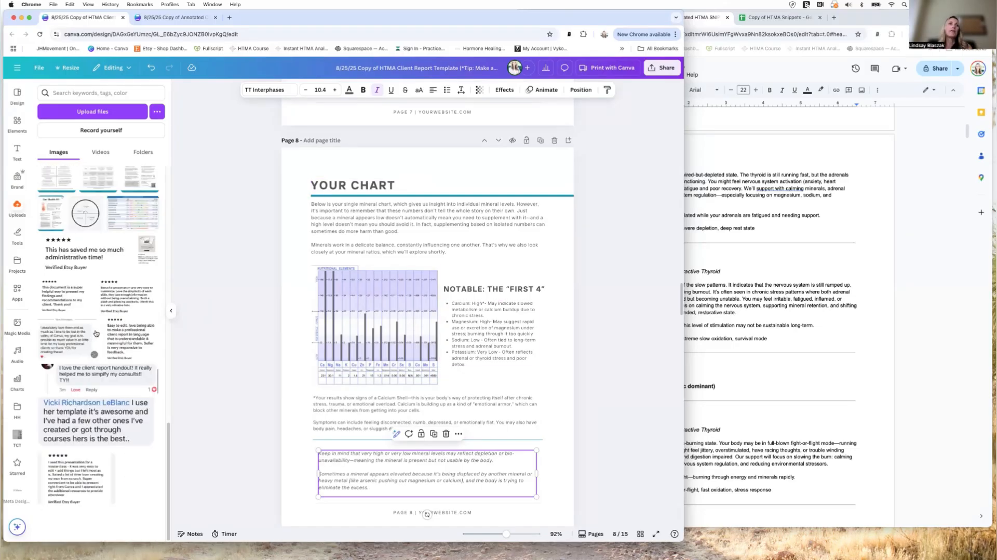
{"action": "scroll", "coordinate": [113, 351], "scroll_direction": "down", "scroll_amount": 15}
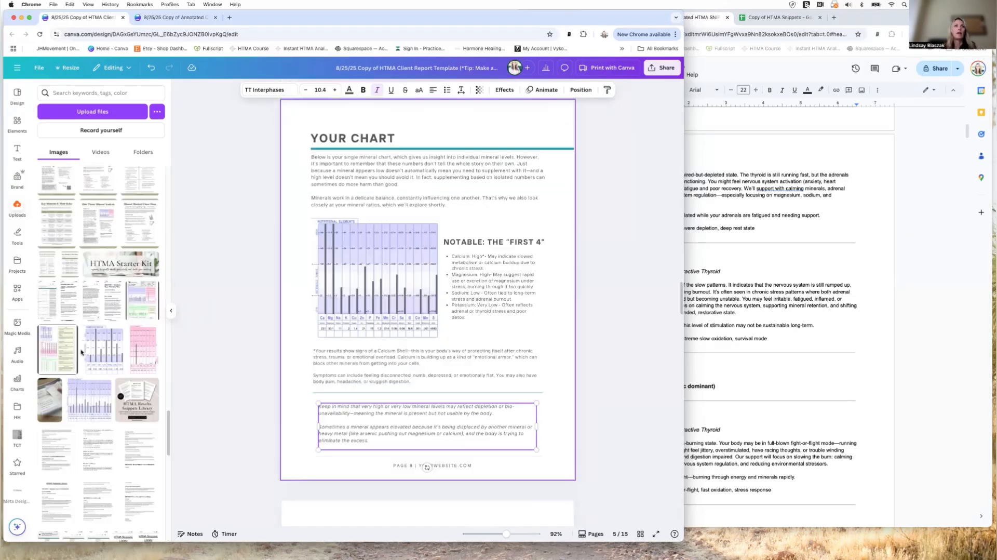
{"action": "mouse_move", "coordinate": [119, 358]}
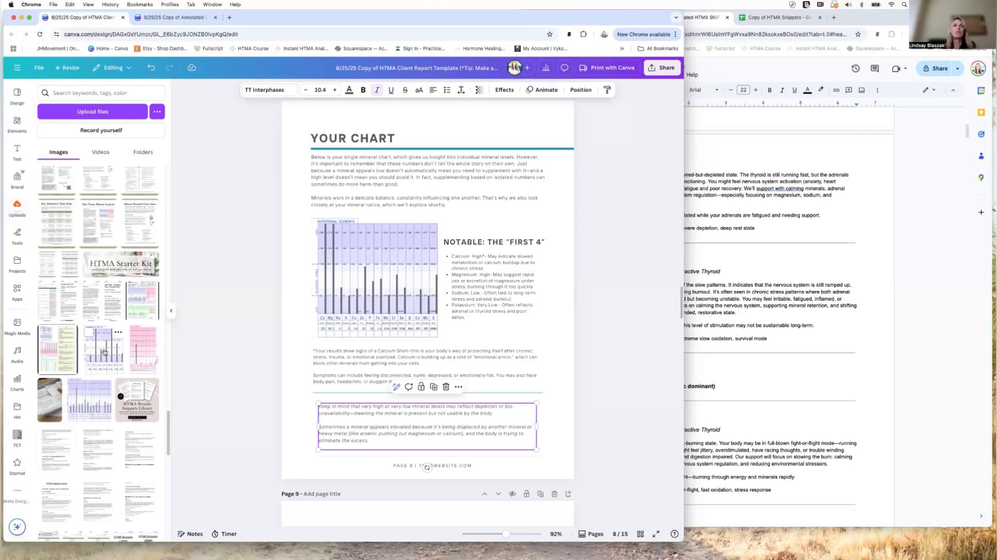
{"action": "left_click_drag", "start_coordinate": [104, 351], "coordinate": [381, 271]}
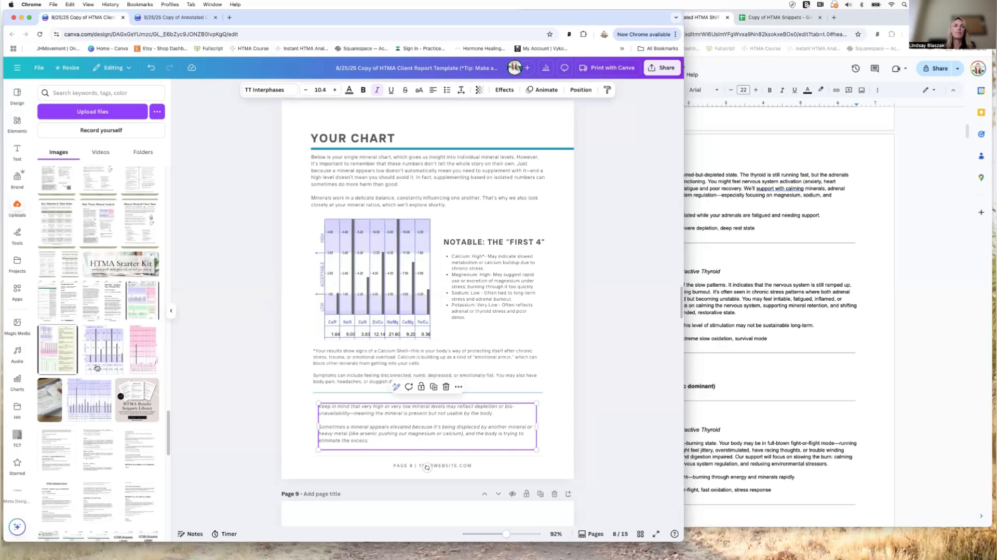
{"action": "left_click_drag", "start_coordinate": [107, 397], "coordinate": [362, 273]}
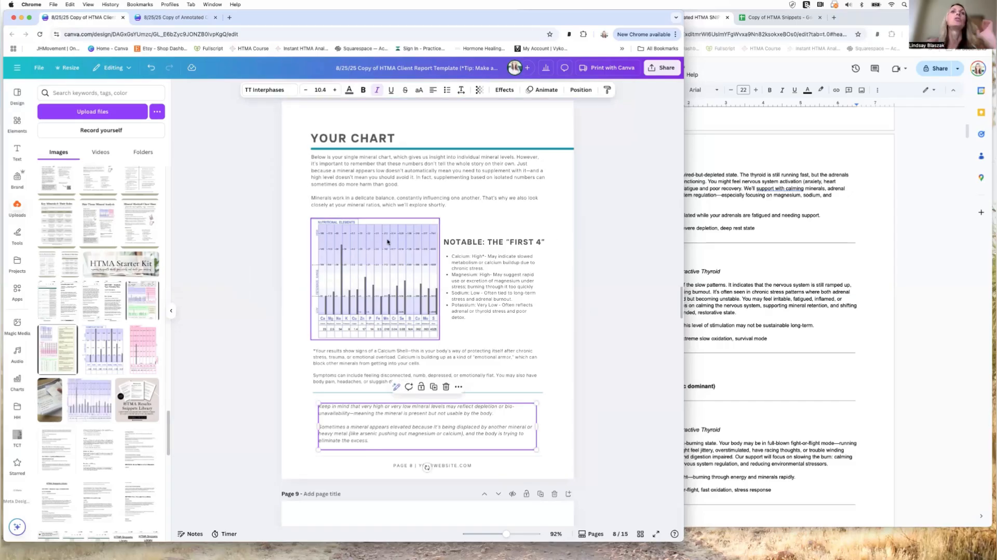
Scale the new mineral chart down slightly and position it beside the Notable: The "First 4" text on the Your Chart page.
{"action": "left_click", "coordinate": [385, 239]}
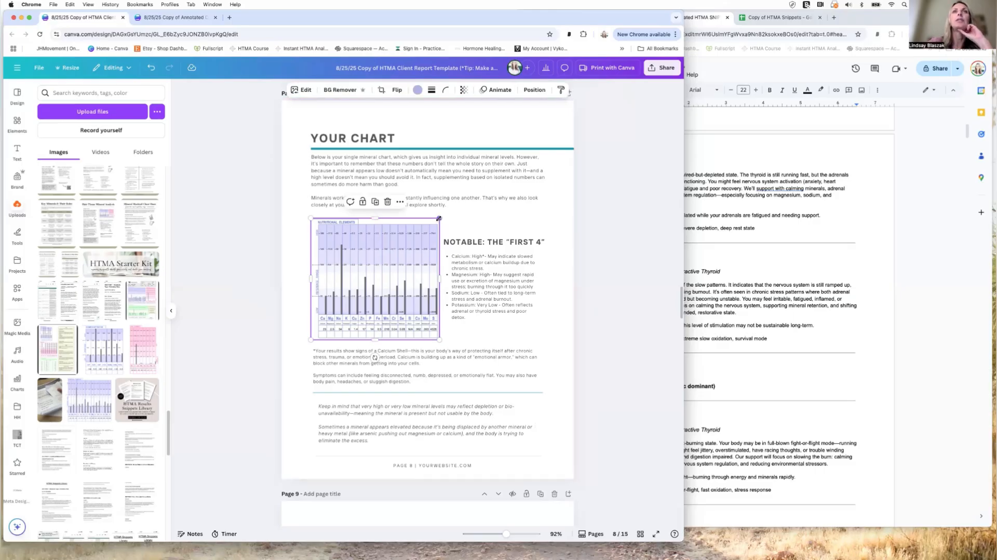
{"action": "mouse_move", "coordinate": [440, 217]}
{"action": "left_mouse_down"}
{"action": "mouse_move", "coordinate": [414, 248]}
{"action": "mouse_move", "coordinate": [450, 214]}
{"action": "mouse_move", "coordinate": [447, 222]}
{"action": "left_mouse_up"}
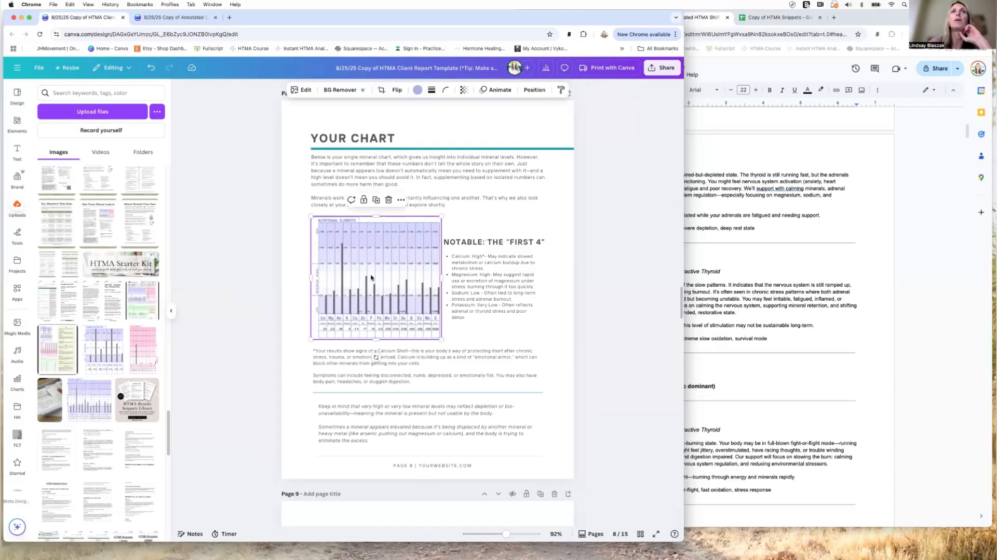
{"action": "mouse_move", "coordinate": [389, 277]}
{"action": "left_mouse_down"}
{"action": "mouse_move", "coordinate": [433, 268]}
{"action": "mouse_move", "coordinate": [372, 272]}
{"action": "left_mouse_up"}
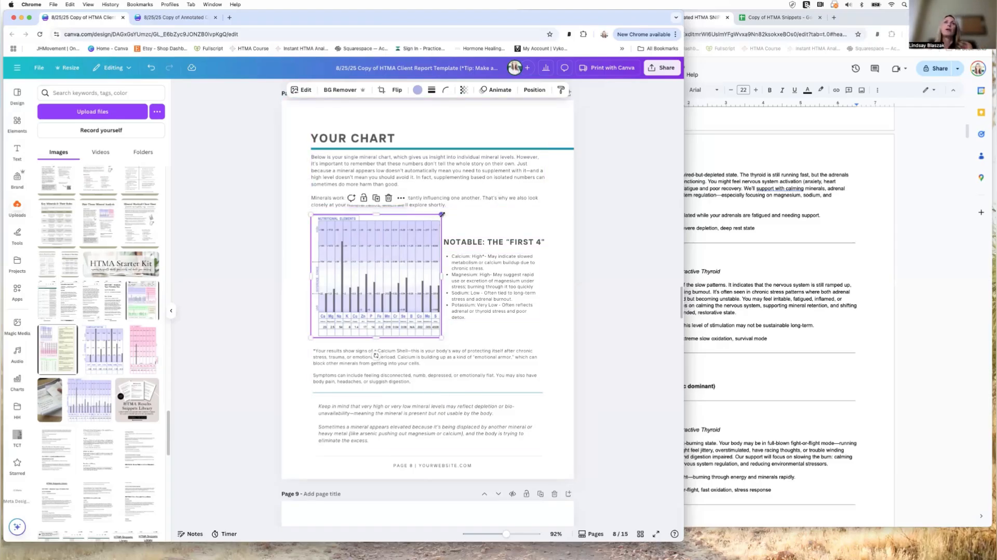
{"action": "left_click_drag", "start_coordinate": [441, 214], "coordinate": [460, 227]}
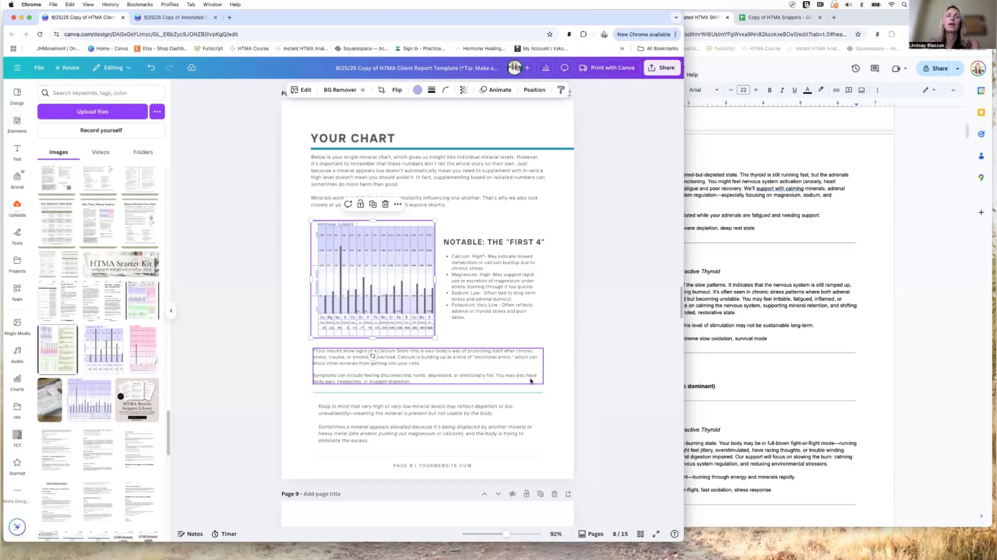
Replace the Toxic Elements chart on the Heavy Metals page with the pink chart from the uploaded images.
{"action": "scroll", "coordinate": [529, 383], "scroll_direction": "down", "scroll_amount": 2}
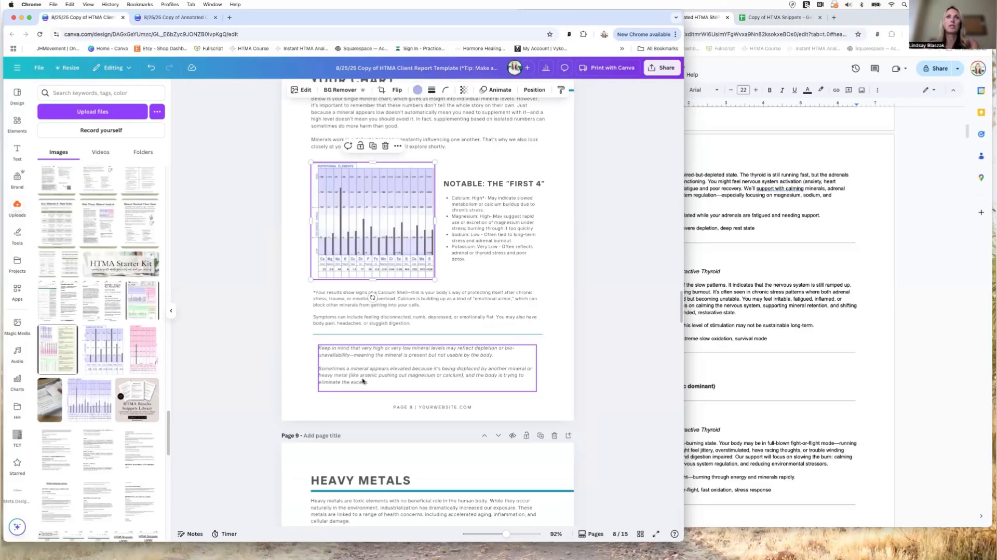
{"action": "scroll", "coordinate": [550, 374], "scroll_direction": "down", "scroll_amount": 3}
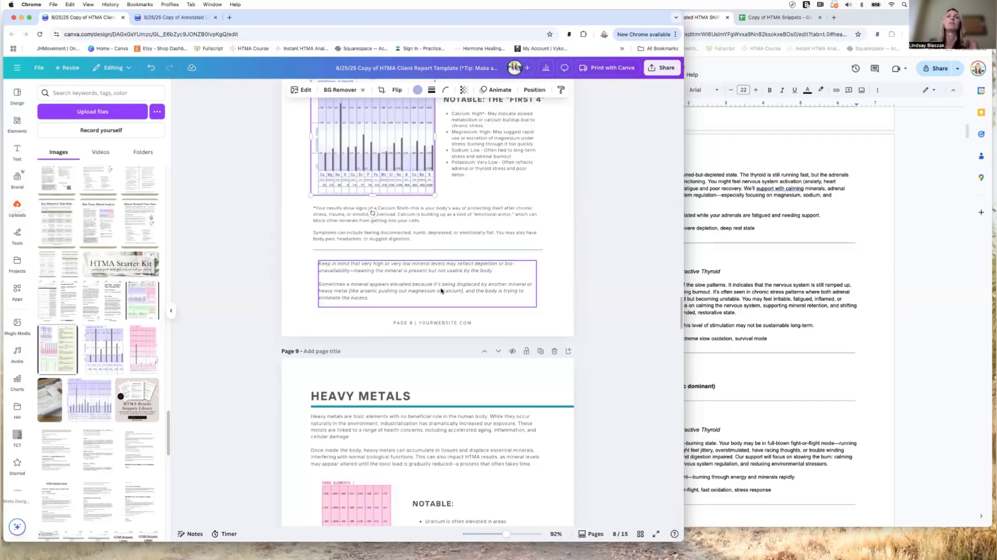
{"action": "scroll", "coordinate": [441, 292], "scroll_direction": "down", "scroll_amount": 1}
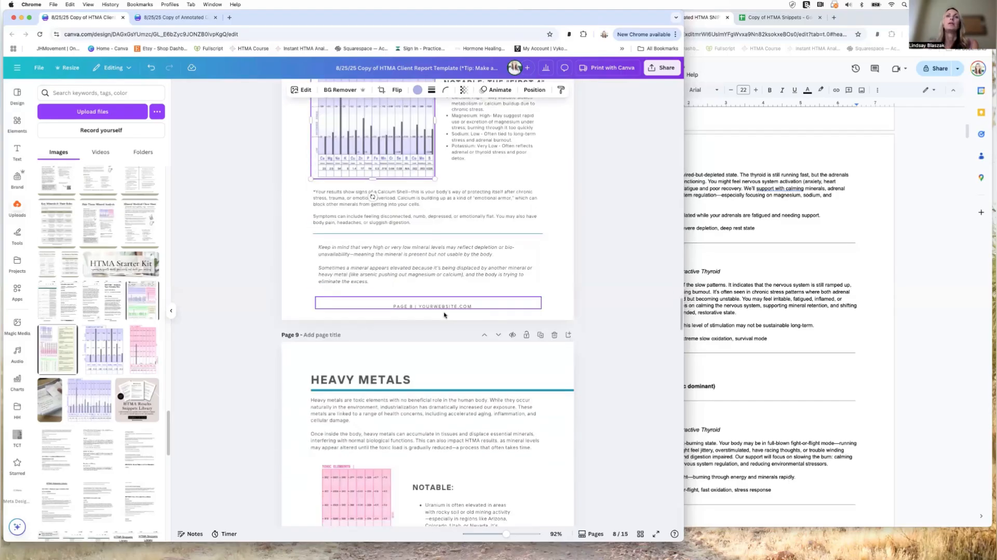
{"action": "scroll", "coordinate": [445, 314], "scroll_direction": "down", "scroll_amount": 8}
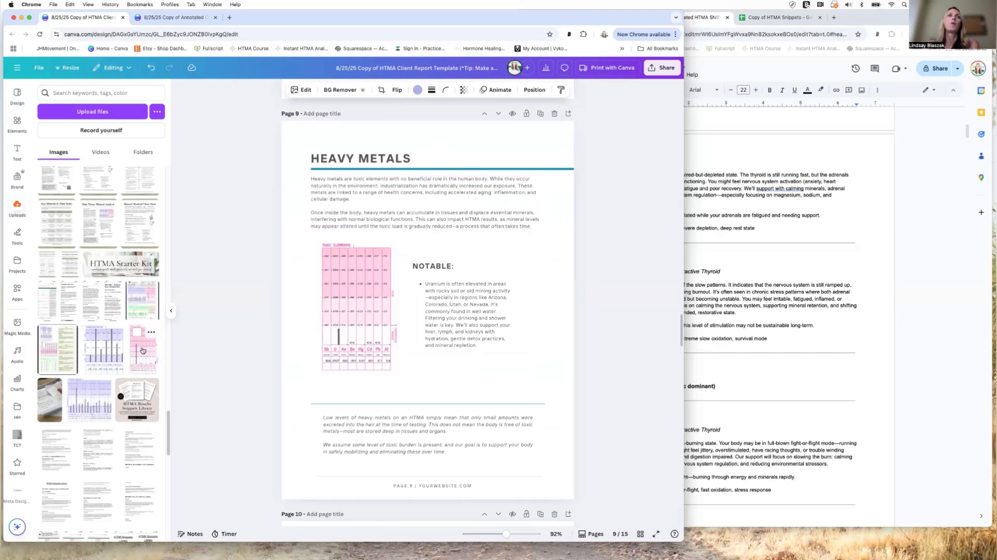
{"action": "left_click_drag", "start_coordinate": [143, 349], "coordinate": [352, 302]}
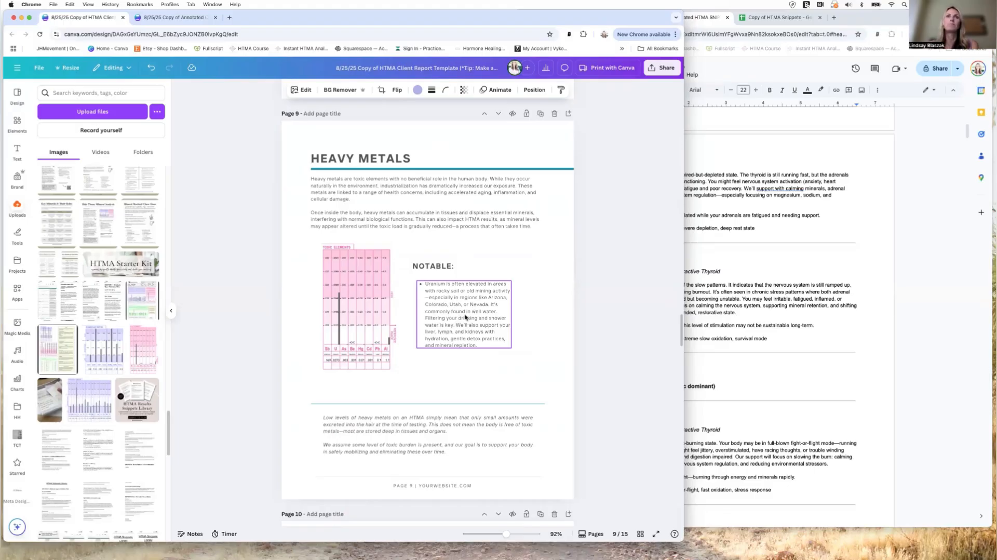
Review the Significant Mineral Ratios page, the Recommendations introduction note, and the diet recommendations through to the supplements page.
{"action": "scroll", "coordinate": [544, 400], "scroll_direction": "down", "scroll_amount": 10}
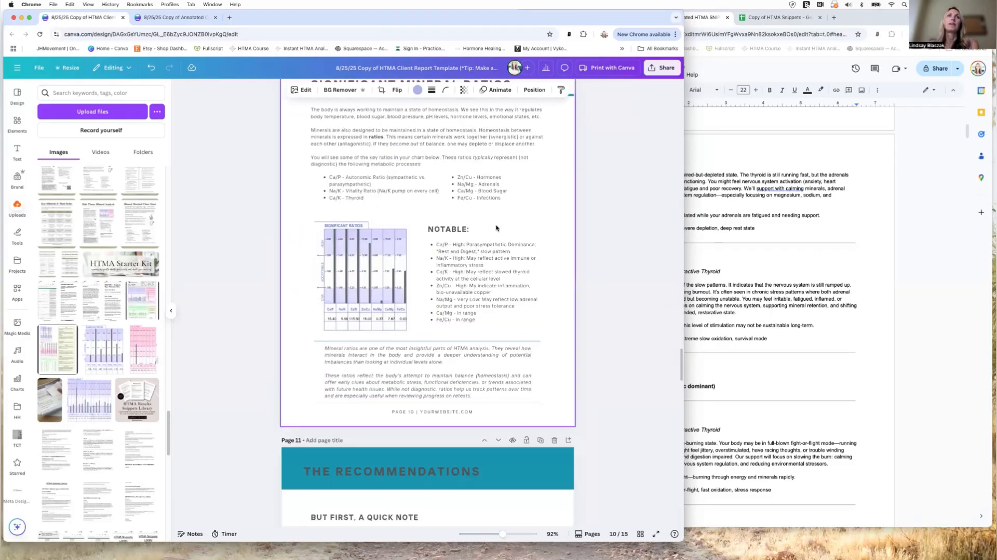
{"action": "scroll", "coordinate": [354, 204], "scroll_direction": "up", "scroll_amount": 2}
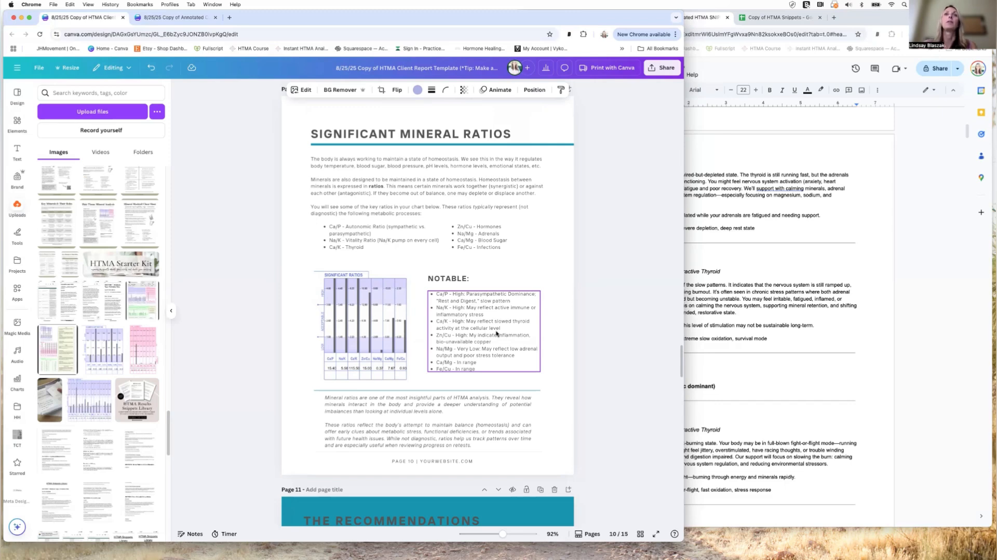
{"action": "scroll", "coordinate": [478, 353], "scroll_direction": "down", "scroll_amount": 7}
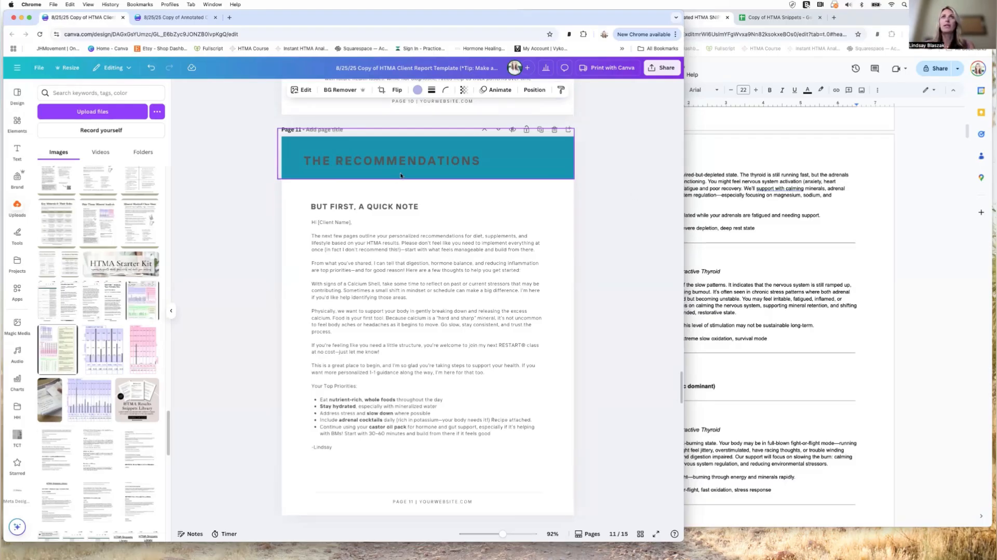
{"action": "scroll", "coordinate": [612, 173], "scroll_direction": "up", "scroll_amount": 1}
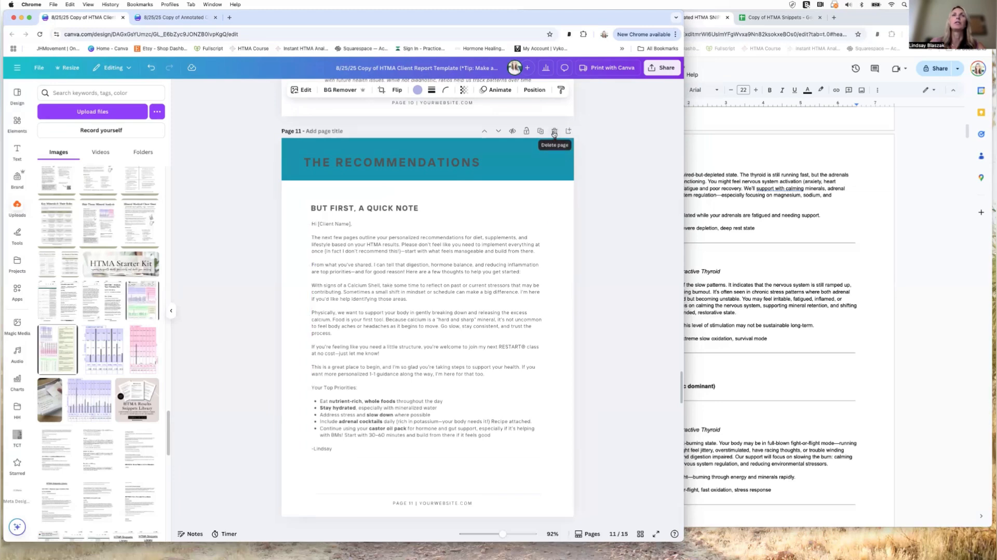
{"action": "scroll", "coordinate": [559, 218], "scroll_direction": "down", "scroll_amount": 6}
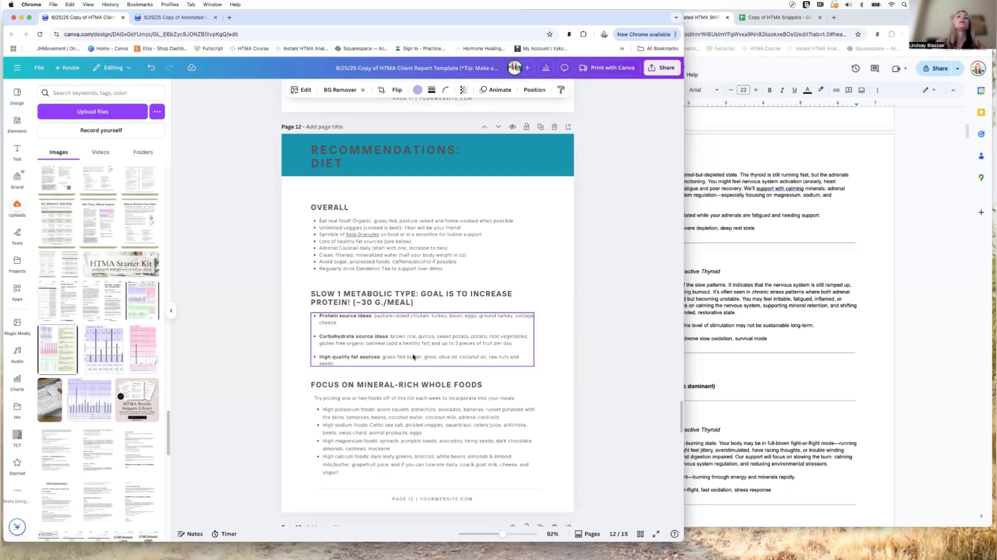
{"action": "scroll", "coordinate": [497, 364], "scroll_direction": "down", "scroll_amount": 3}
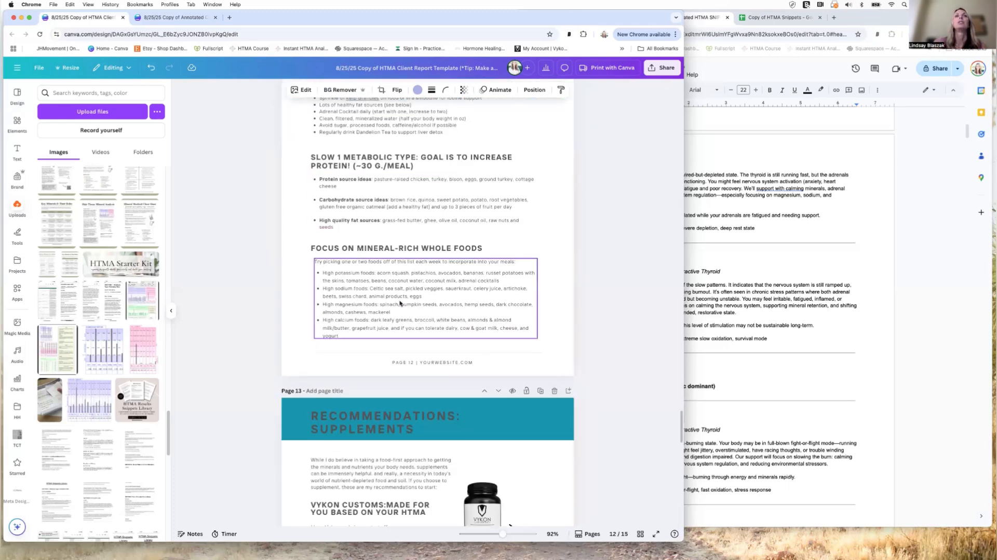
{"action": "scroll", "coordinate": [477, 298], "scroll_direction": "up", "scroll_amount": 3}
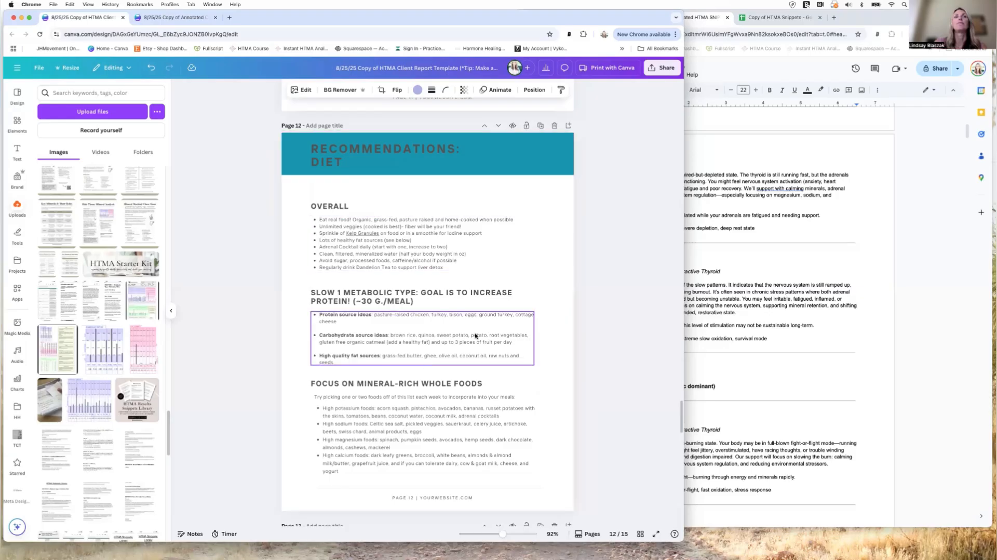
{"action": "scroll", "coordinate": [570, 357], "scroll_direction": "down", "scroll_amount": 1}
{"action": "scroll", "coordinate": [566, 348], "scroll_direction": "down", "scroll_amount": 6}
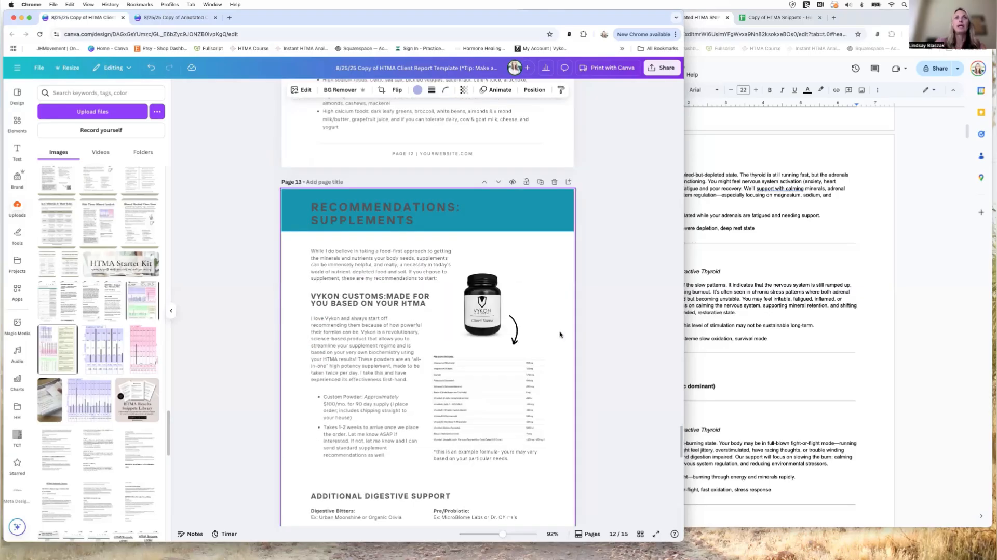
Move the Additional Digestive Support heading and the Digestive Bitters text slightly higher on page 13.
{"action": "scroll", "coordinate": [546, 301], "scroll_direction": "down", "scroll_amount": 2}
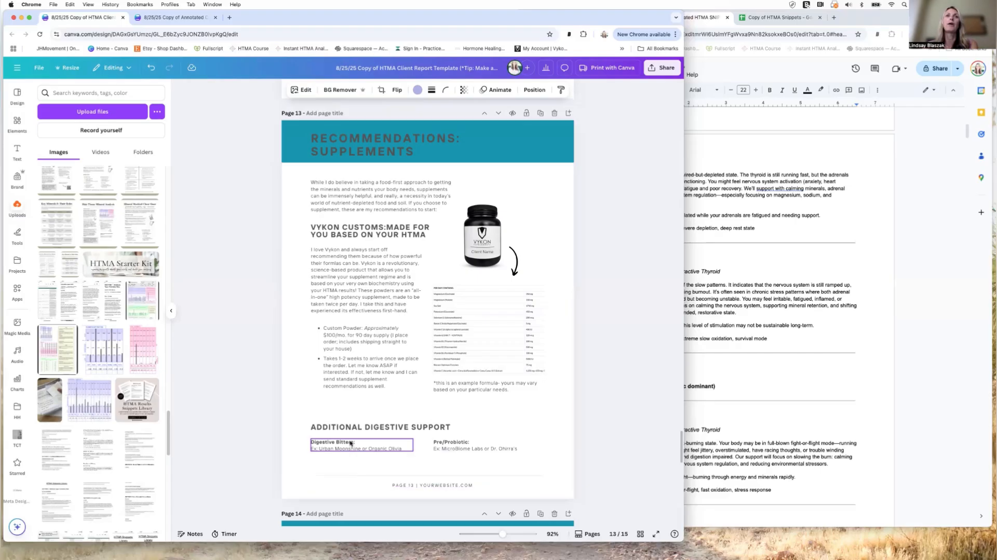
{"action": "left_click_drag", "start_coordinate": [390, 426], "coordinate": [387, 412]}
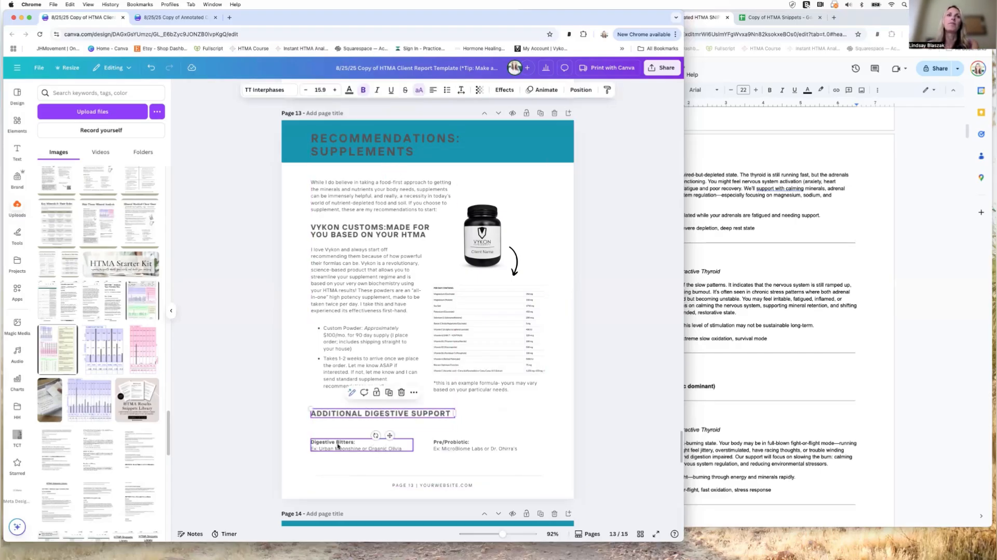
{"action": "left_click_drag", "start_coordinate": [337, 446], "coordinate": [339, 430]}
{"action": "left_click_drag", "start_coordinate": [412, 417], "coordinate": [412, 417]}
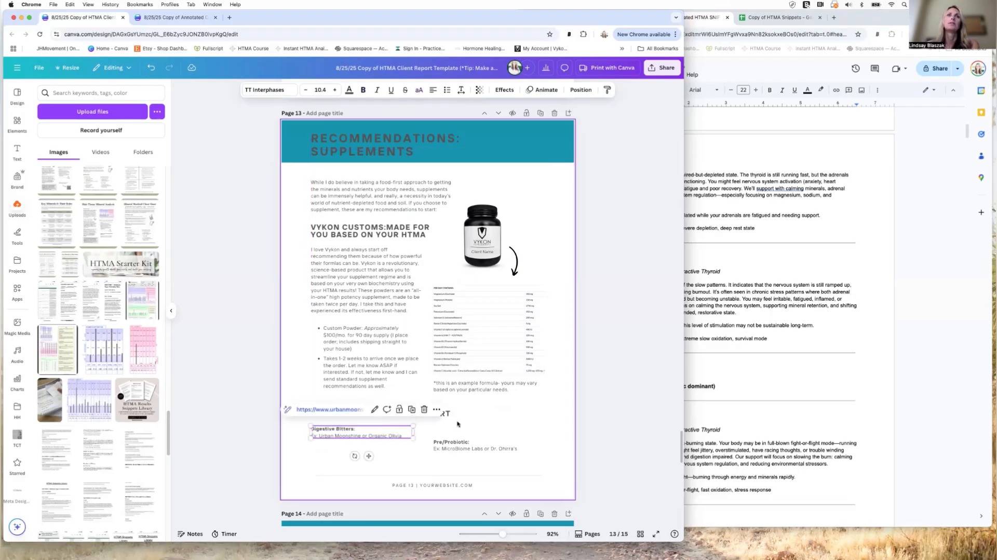
Shorten the page 13 heading to "Additional Support" and move the Pre/Probiotic text up level with Digestive Bitters.
{"action": "left_click", "coordinate": [406, 414]}
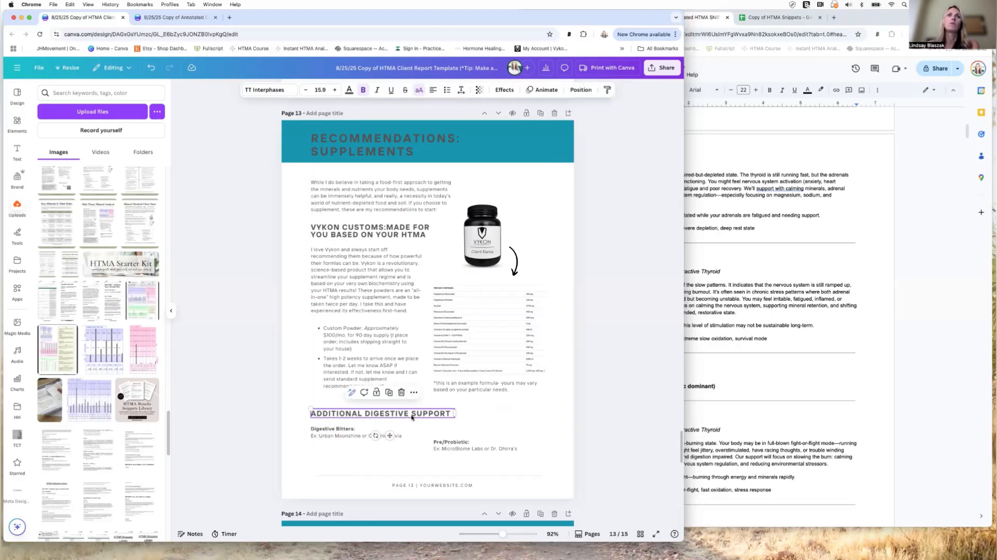
{"action": "left_click", "coordinate": [412, 417]}
{"action": "key", "text": "BackSpace"}
{"action": "key", "text": "BackSpace"}
{"action": "key", "text": "BackSpace"}
{"action": "key", "text": "BackSpace"}
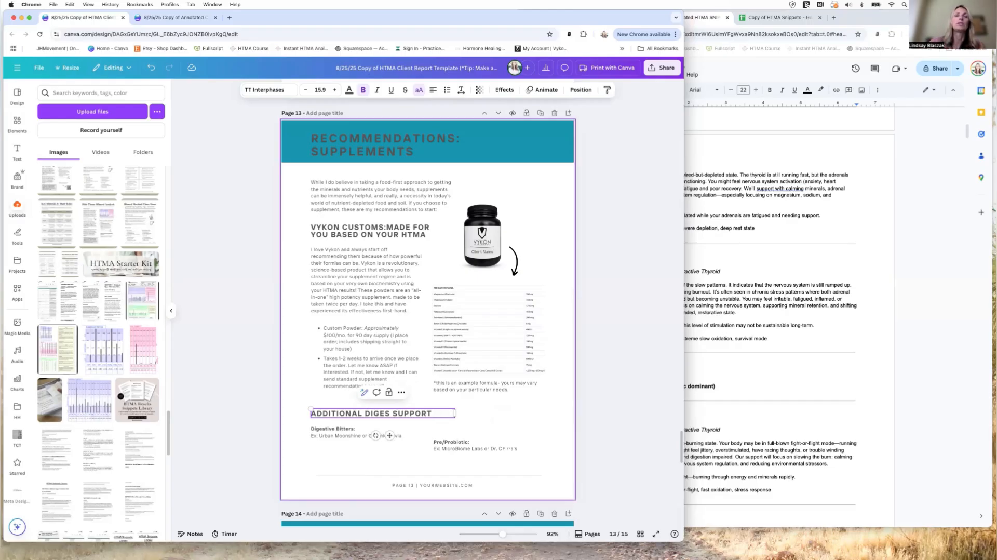
{"action": "key", "text": "BackSpace"}
{"action": "key", "text": "BackSpace"}
{"action": "key", "text": "BackSpace"}
{"action": "key", "text": "BackSpace"}
{"action": "key", "text": "BackSpace"}
{"action": "key", "text": "BackSpace"}
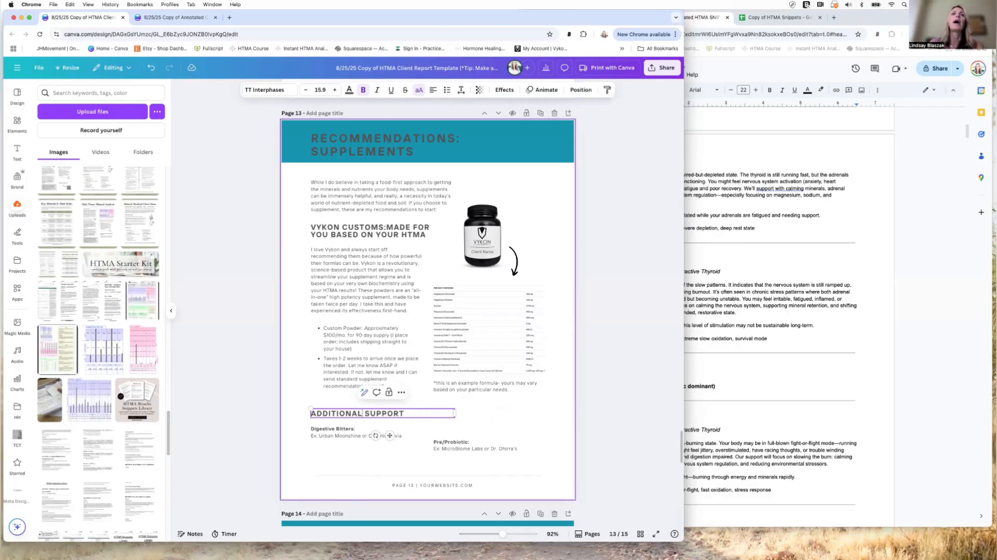
{"action": "left_click_drag", "start_coordinate": [470, 442], "coordinate": [462, 434]}
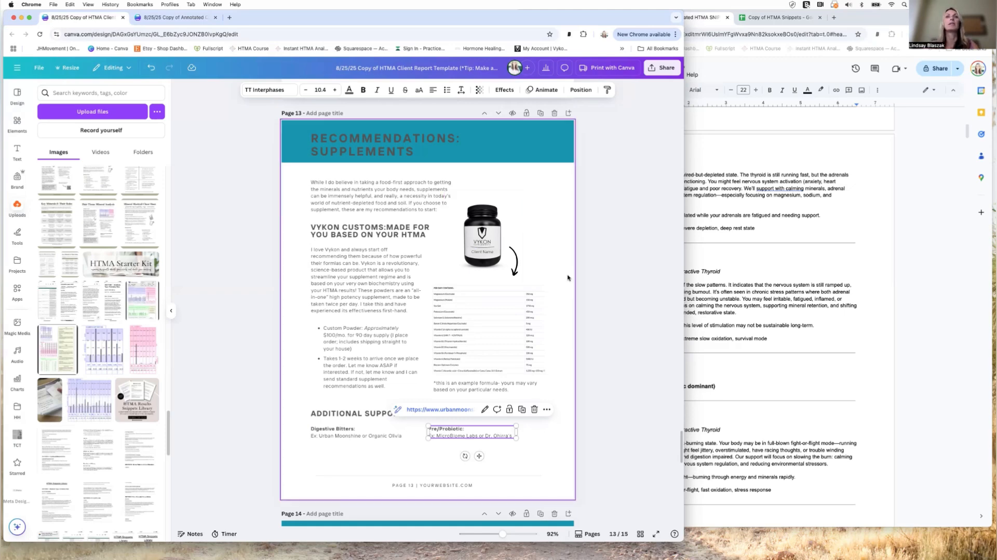
Replace the example supplement name in the first row of the page 14 supplement table with "Magnesium".
{"action": "scroll", "coordinate": [568, 278], "scroll_direction": "down", "scroll_amount": 5}
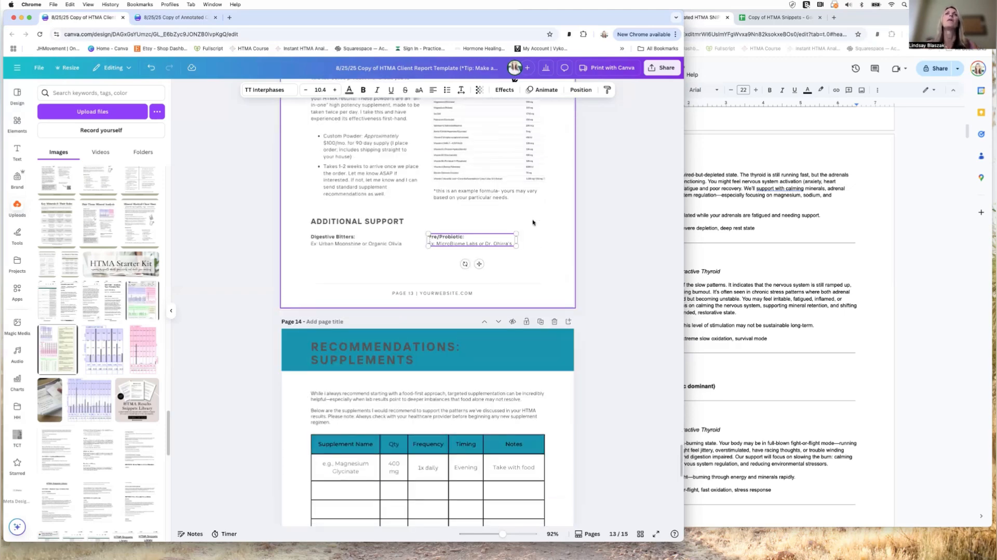
{"action": "scroll", "coordinate": [527, 260], "scroll_direction": "down", "scroll_amount": 5}
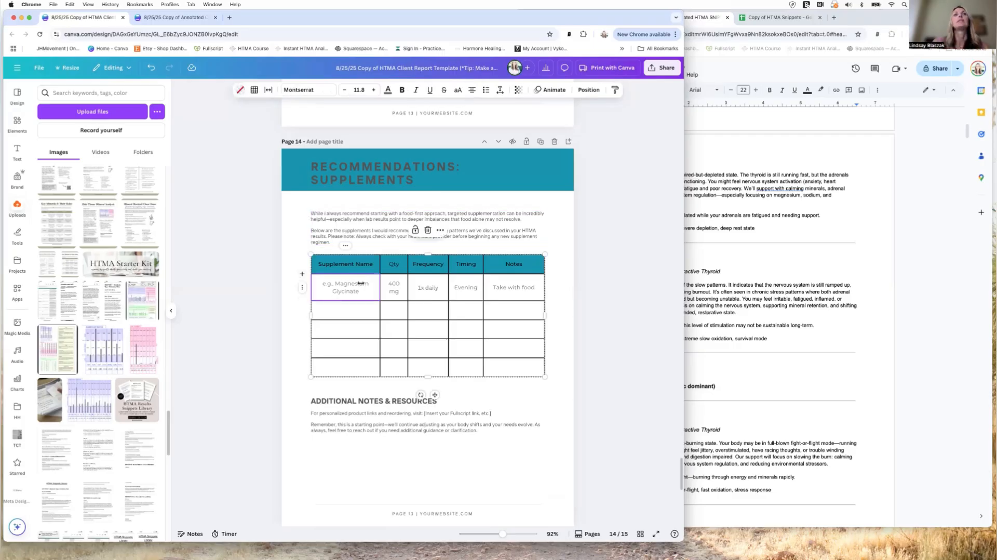
{"action": "left_click", "coordinate": [325, 281]}
{"action": "double_click", "coordinate": [328, 289]}
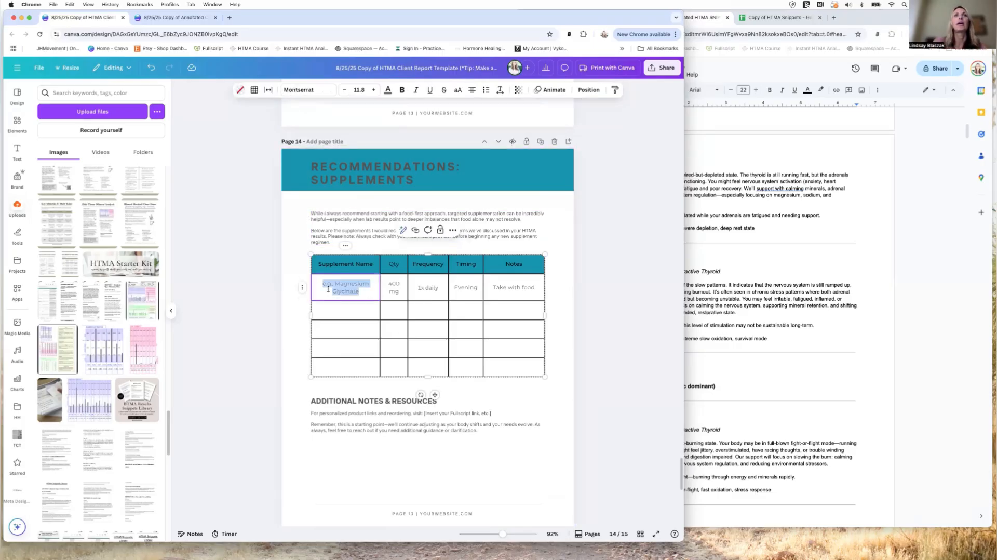
{"action": "key", "text": "Escape"}
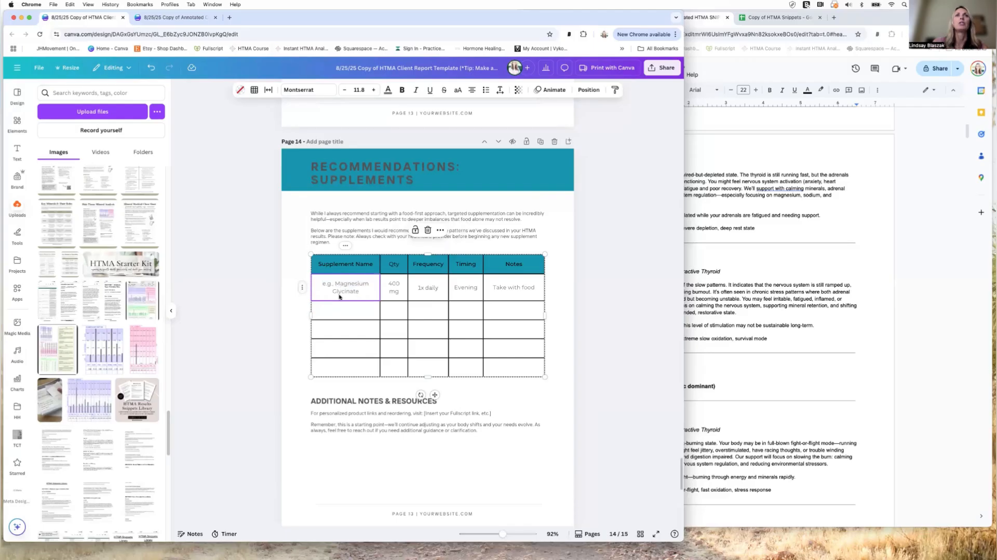
{"action": "left_click", "coordinate": [303, 287]}
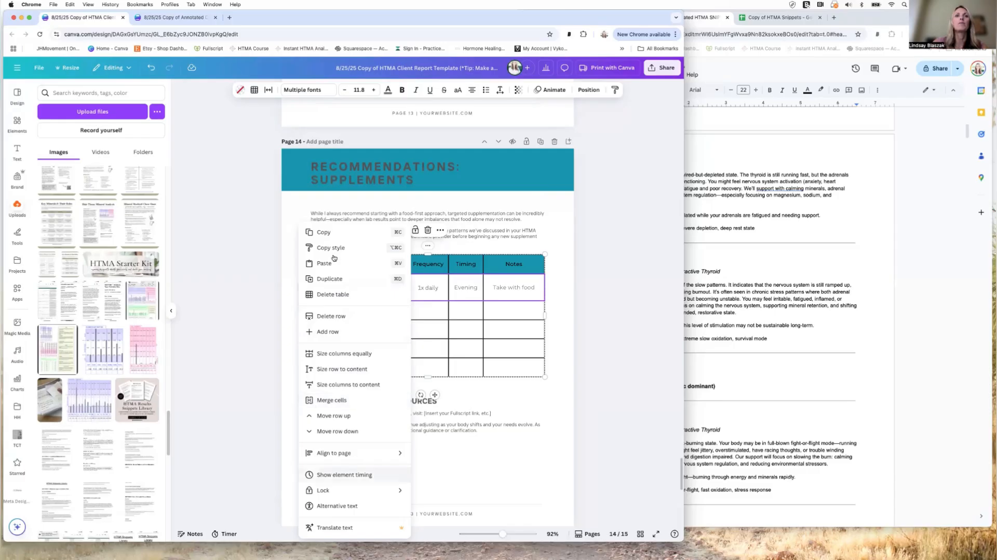
{"action": "left_click", "coordinate": [421, 313]}
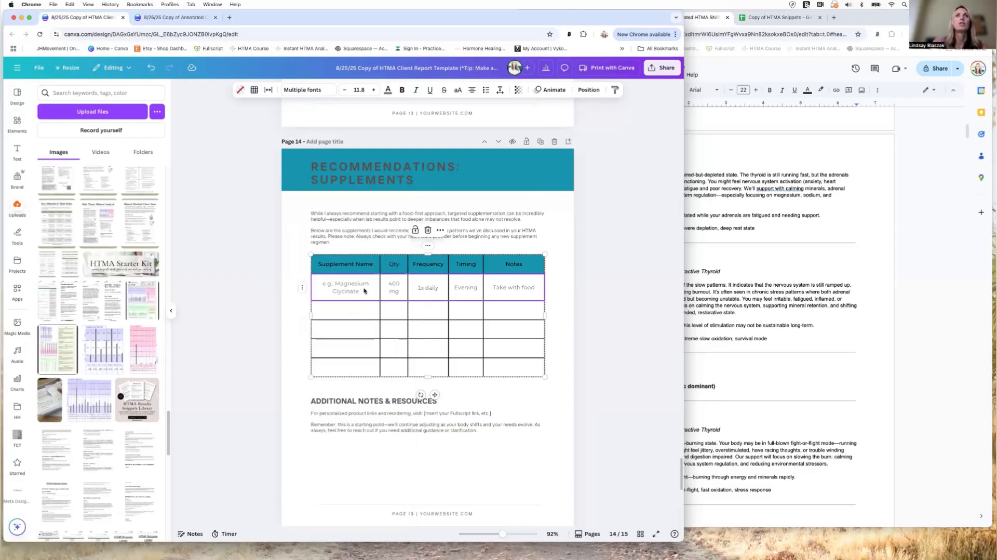
{"action": "left_click", "coordinate": [364, 292]}
{"action": "left_click", "coordinate": [364, 287]}
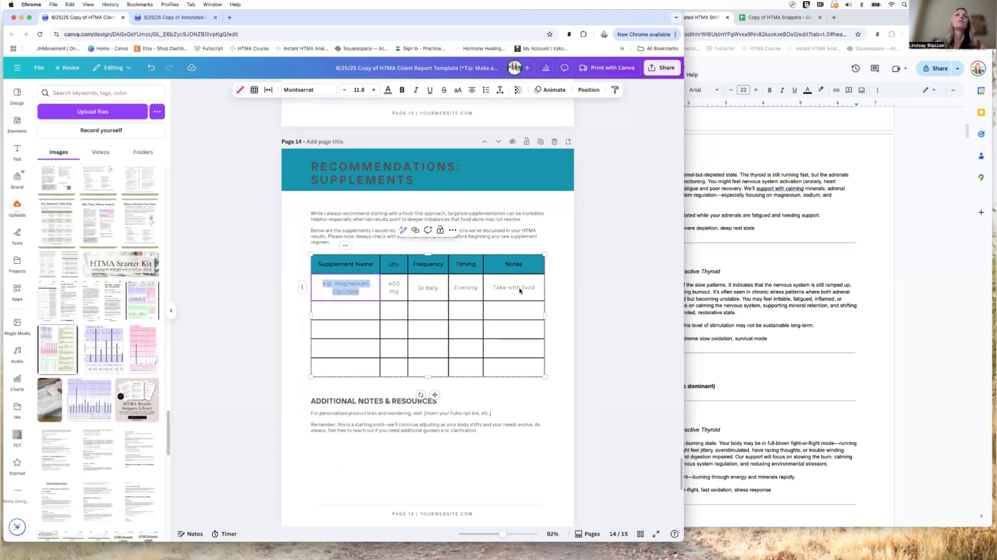
{"action": "left_click", "coordinate": [333, 284]}
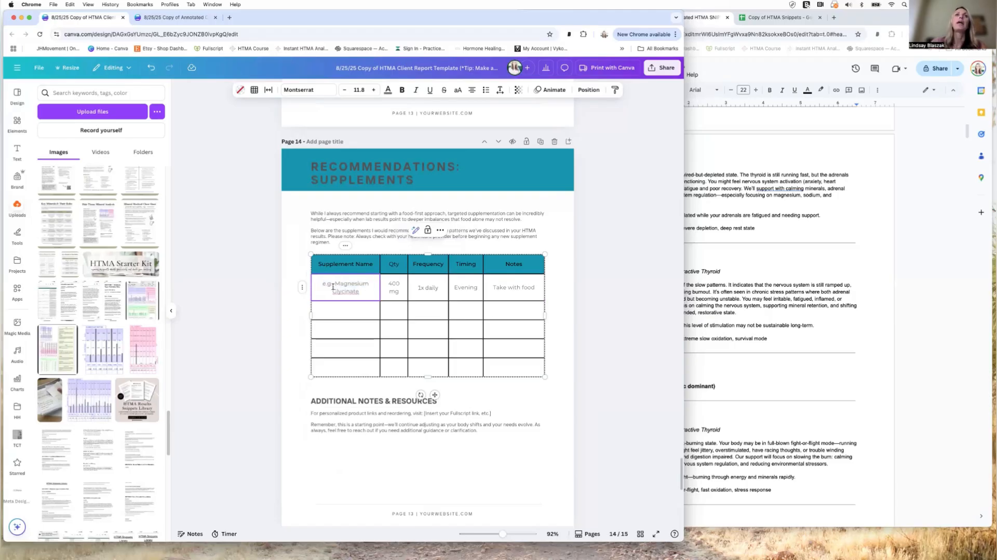
{"action": "key", "text": "super+a"}
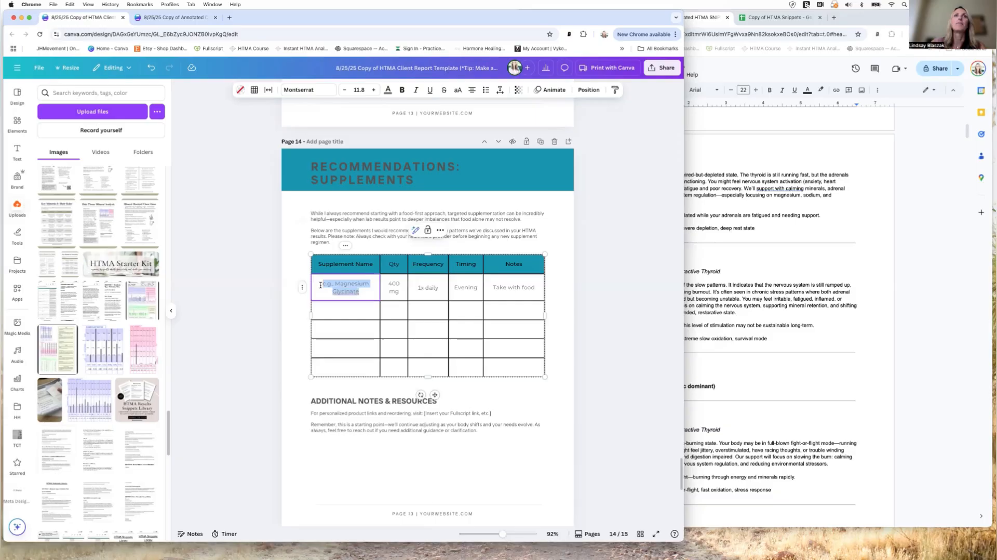
{"action": "type", "text": "Magnesium"}
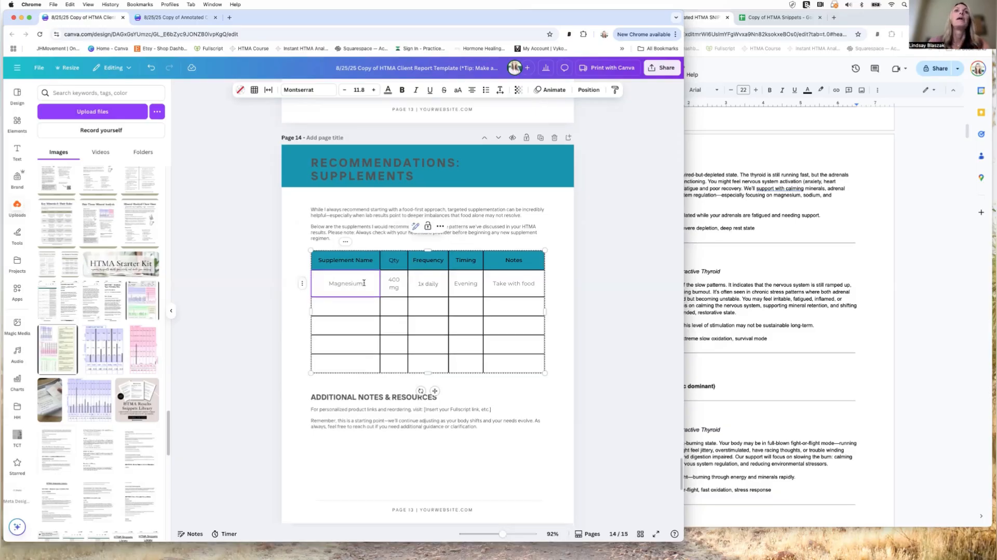
Change the "Magnesium" text in the supplement table to black, keeping it unbolded.
{"action": "left_click_drag", "start_coordinate": [363, 283], "coordinate": [330, 283]}
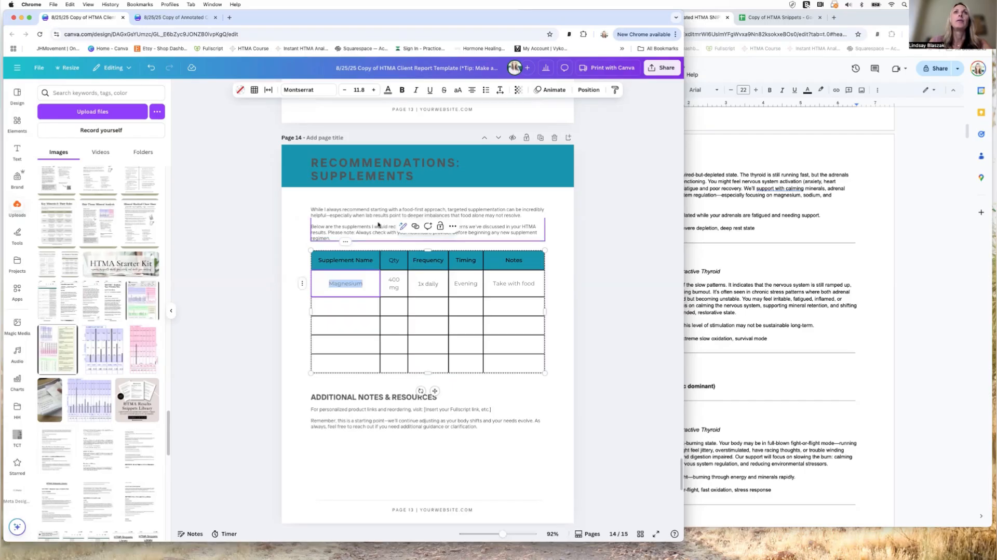
{"action": "left_click", "coordinate": [403, 90]}
{"action": "left_click", "coordinate": [404, 90]}
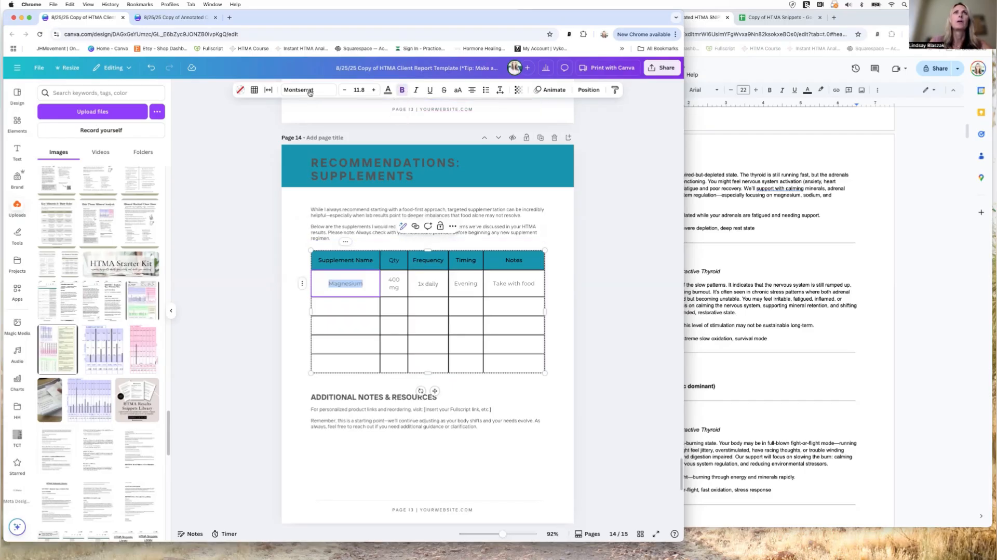
{"action": "left_click", "coordinate": [387, 91]}
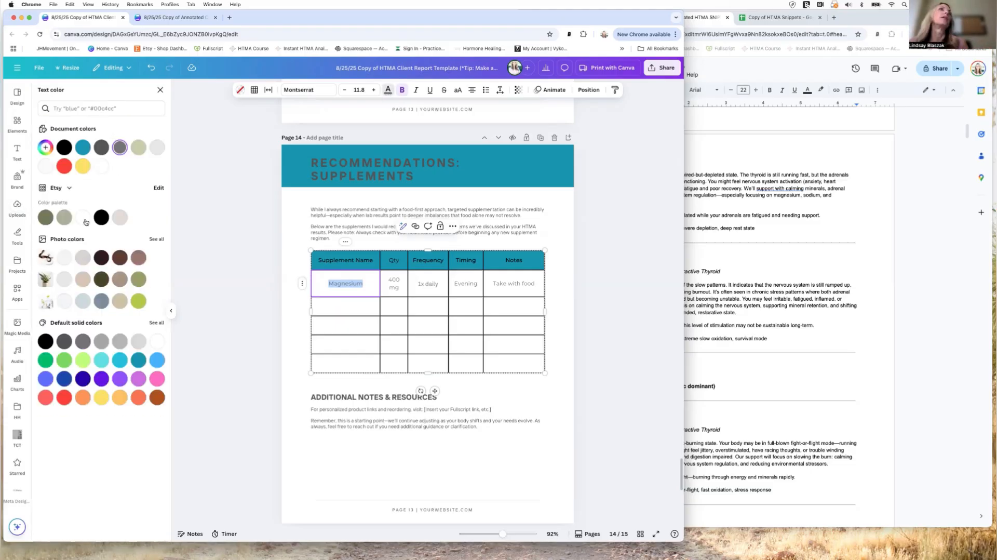
{"action": "left_click", "coordinate": [102, 218]}
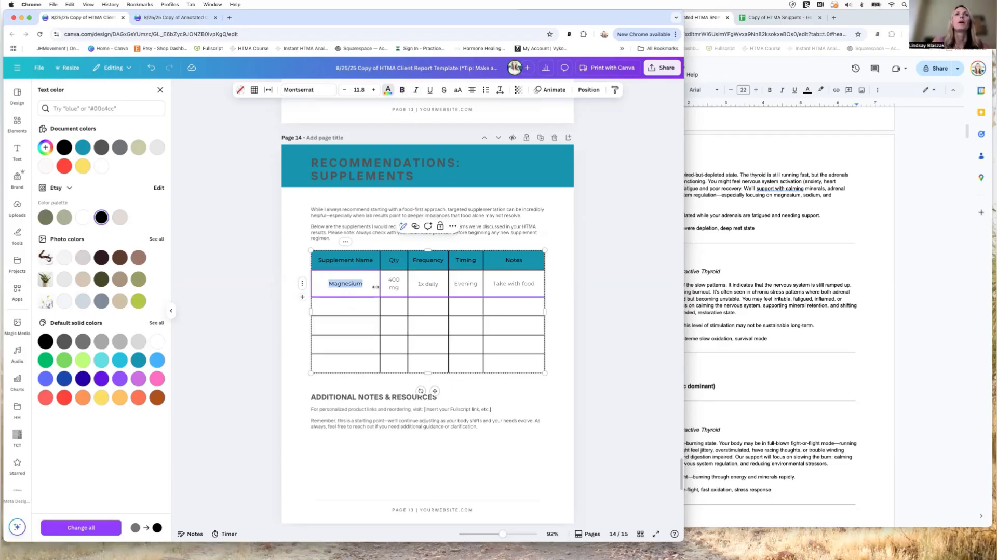
{"action": "left_click", "coordinate": [358, 282]}
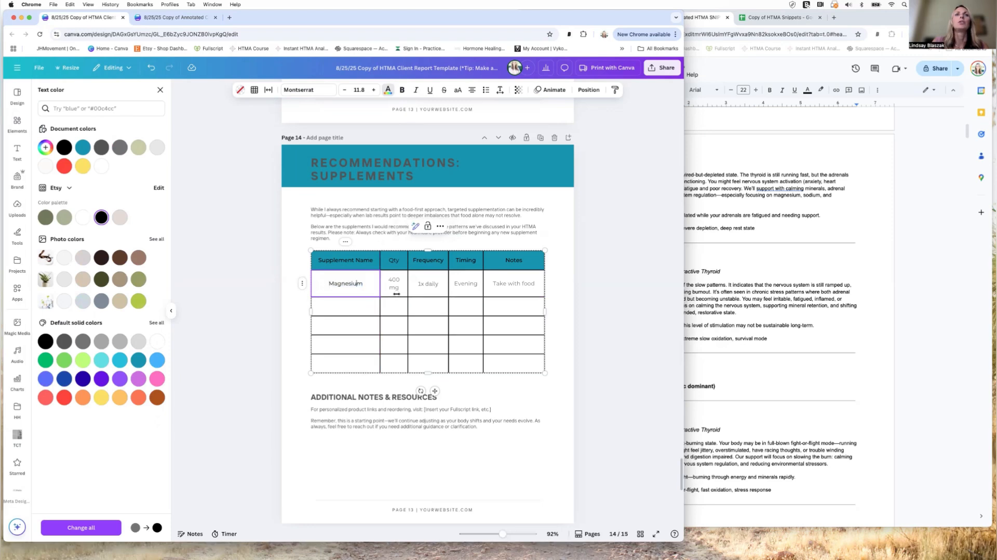
Enter "Calcium" as the second supplement name in the table and undo that entry.
{"action": "left_click", "coordinate": [345, 309]}
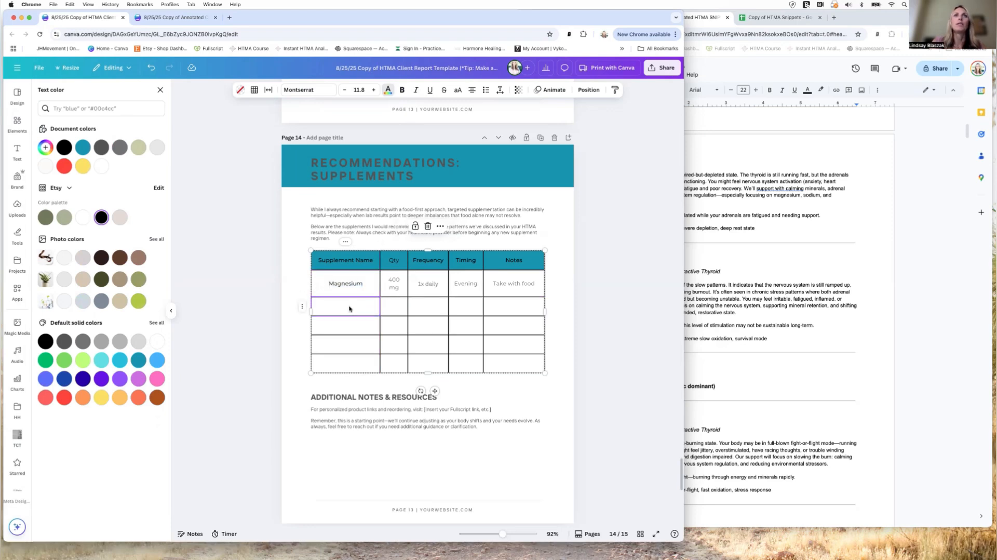
{"action": "type", "text": "Calcium"}
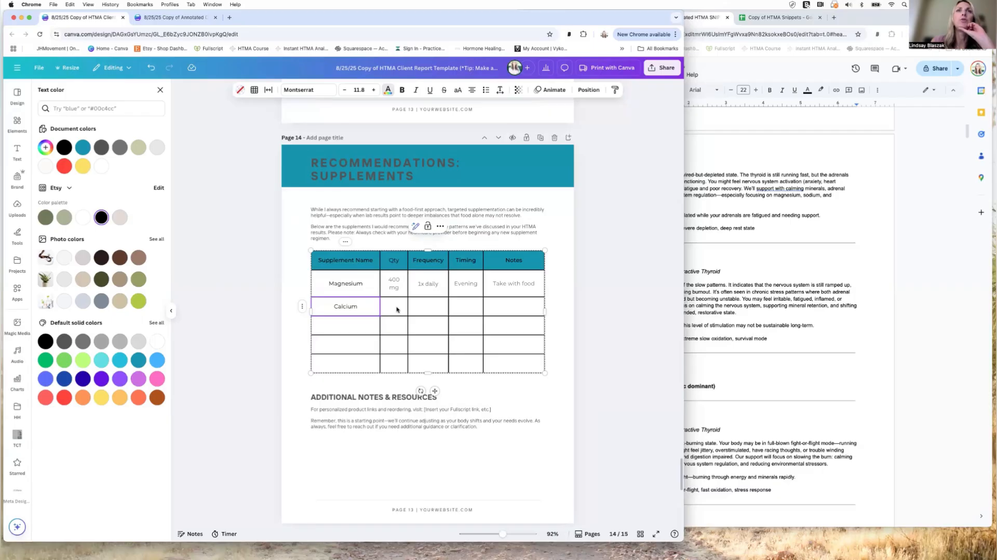
{"action": "left_click", "coordinate": [387, 307]}
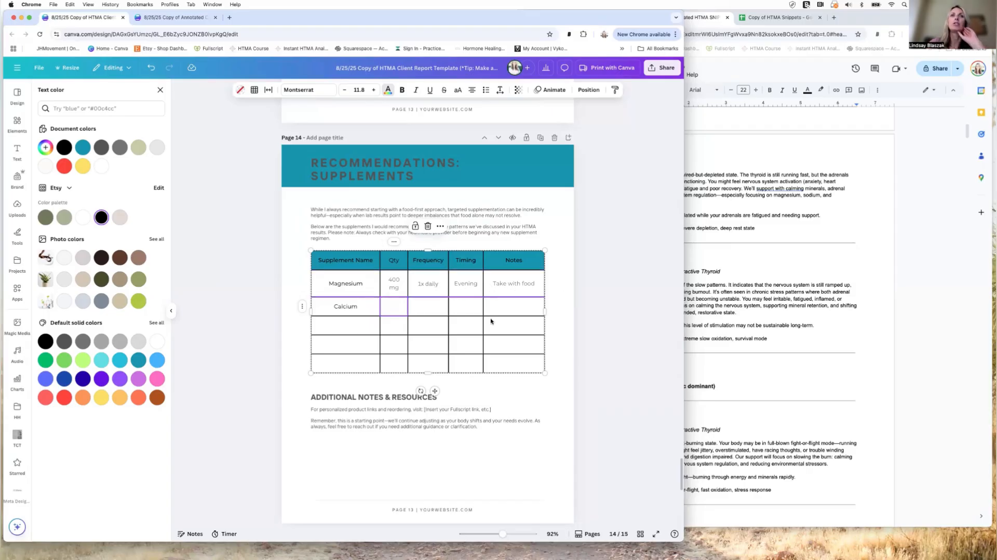
{"action": "left_click", "coordinate": [152, 68]}
{"action": "left_click", "coordinate": [152, 68]}
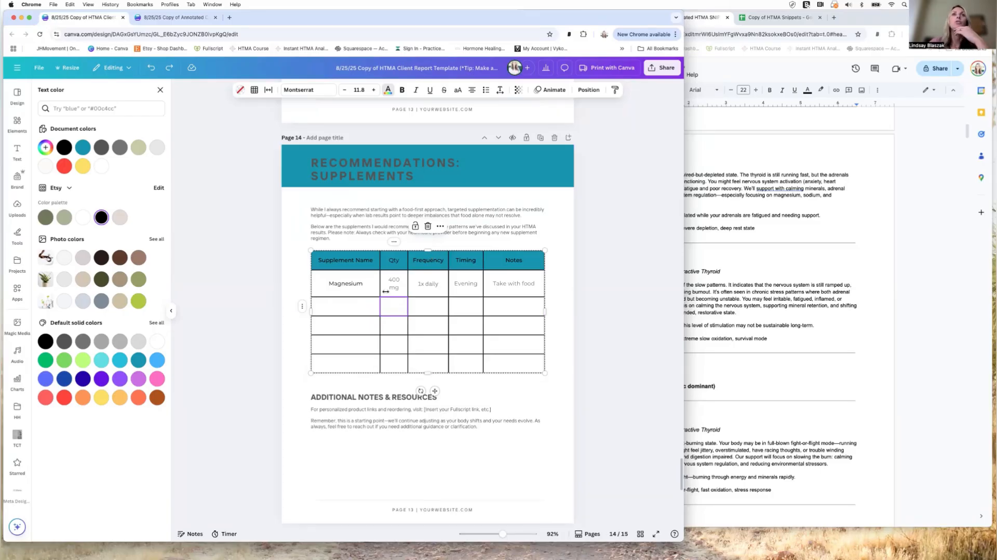
Review the two Recommendations: Supplements pages, comparing the Vykon custom formula on page 13 with the supplement table on page 14.
{"action": "mouse_move", "coordinate": [428, 380]}
{"action": "left_mouse_down"}
{"action": "mouse_move", "coordinate": [430, 402]}
{"action": "mouse_move", "coordinate": [430, 373]}
{"action": "left_mouse_up"}
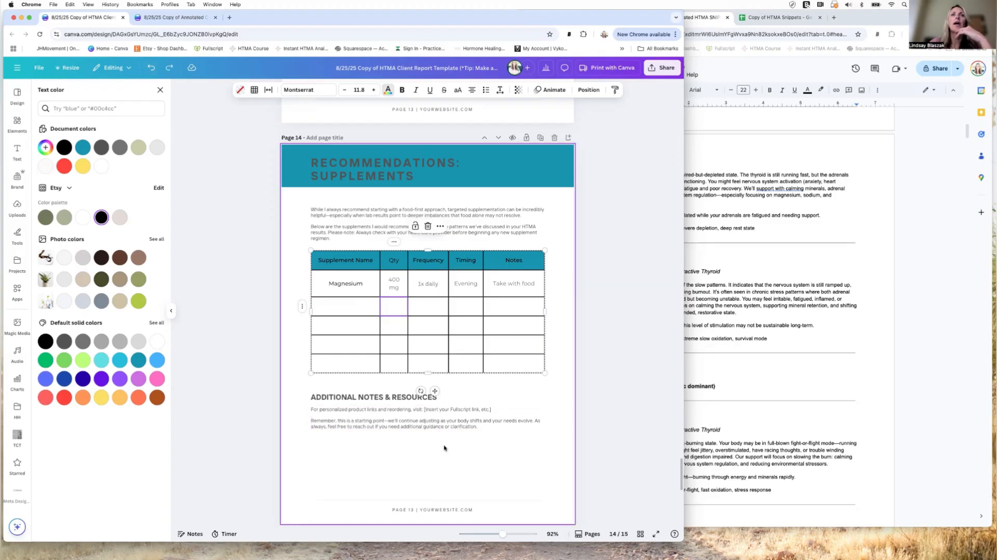
{"action": "scroll", "coordinate": [398, 227], "scroll_direction": "down", "scroll_amount": 3}
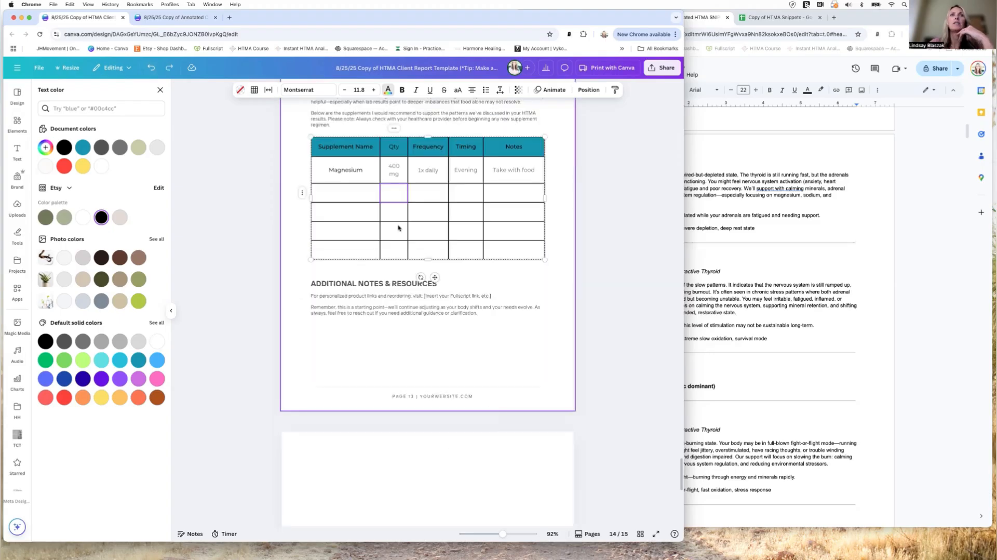
{"action": "left_click", "coordinate": [544, 331]}
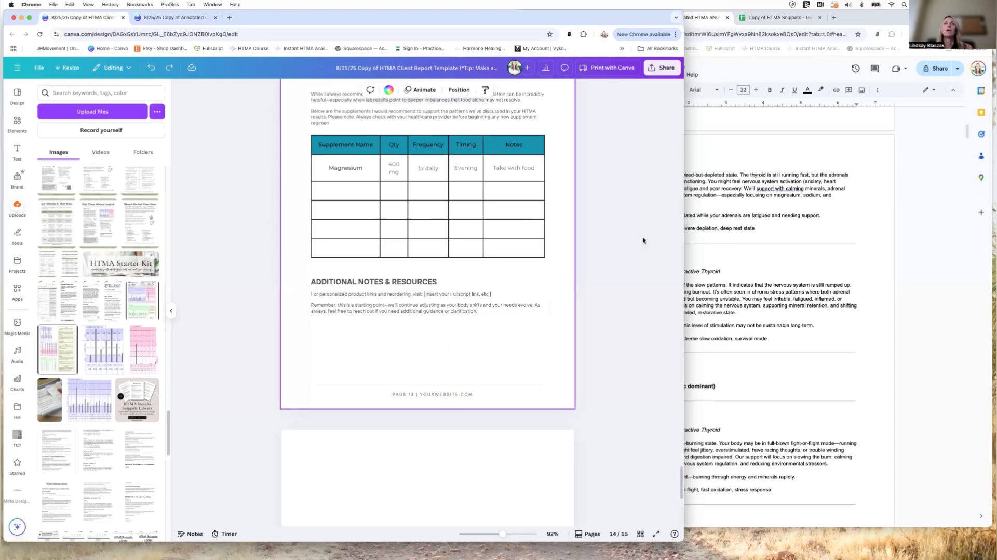
{"action": "scroll", "coordinate": [643, 240], "scroll_direction": "down", "scroll_amount": 1}
{"action": "scroll", "coordinate": [642, 240], "scroll_direction": "up", "scroll_amount": 4}
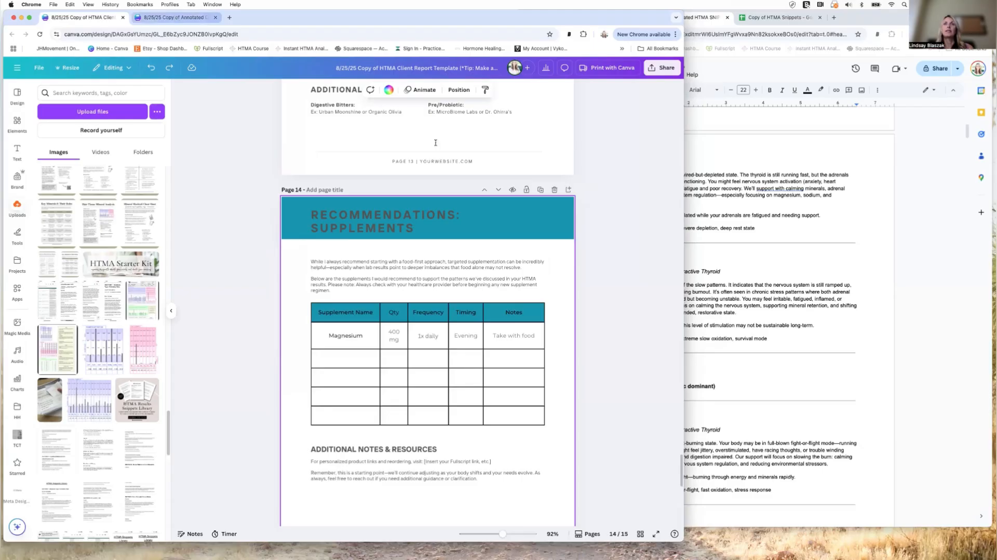
{"action": "scroll", "coordinate": [616, 252], "scroll_direction": "up", "scroll_amount": 1}
{"action": "scroll", "coordinate": [614, 252], "scroll_direction": "down", "scroll_amount": 2}
{"action": "scroll", "coordinate": [612, 253], "scroll_direction": "up", "scroll_amount": 4}
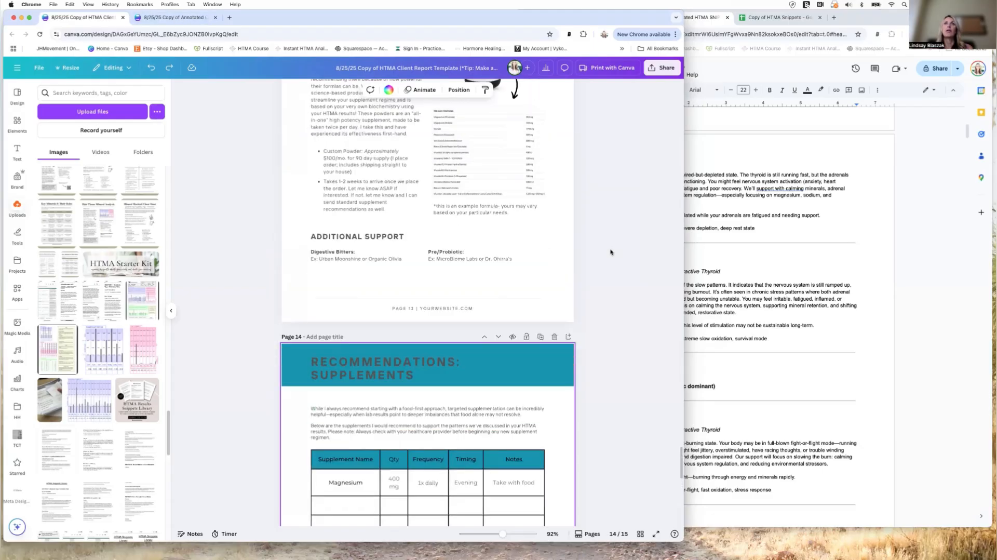
{"action": "scroll", "coordinate": [611, 252], "scroll_direction": "up", "scroll_amount": 5}
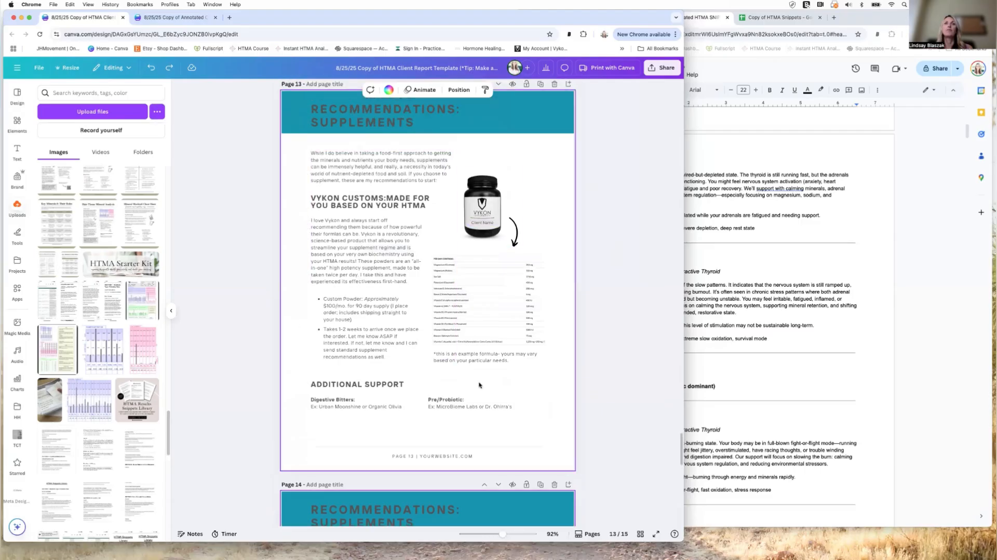
{"action": "scroll", "coordinate": [519, 351], "scroll_direction": "down", "scroll_amount": 8}
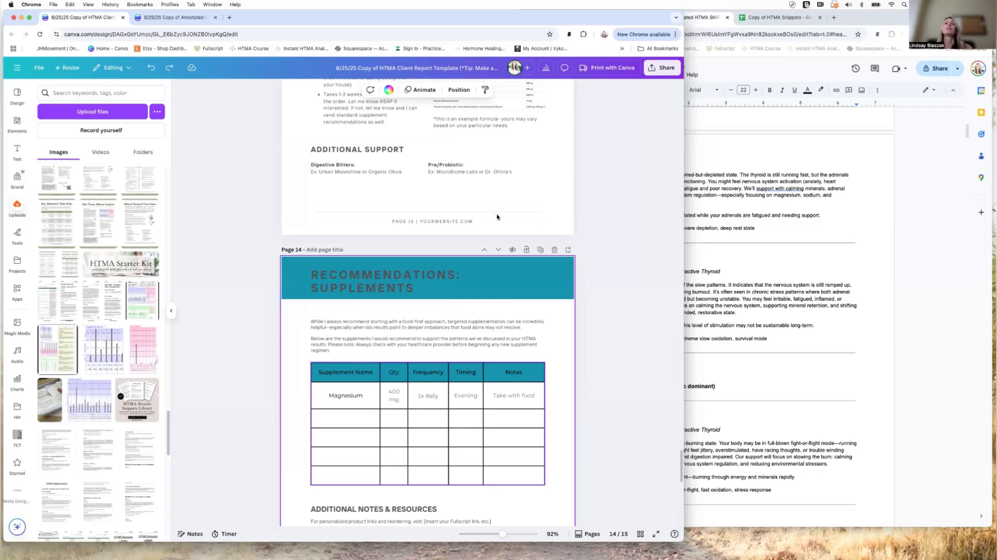
{"action": "scroll", "coordinate": [519, 237], "scroll_direction": "up", "scroll_amount": 10}
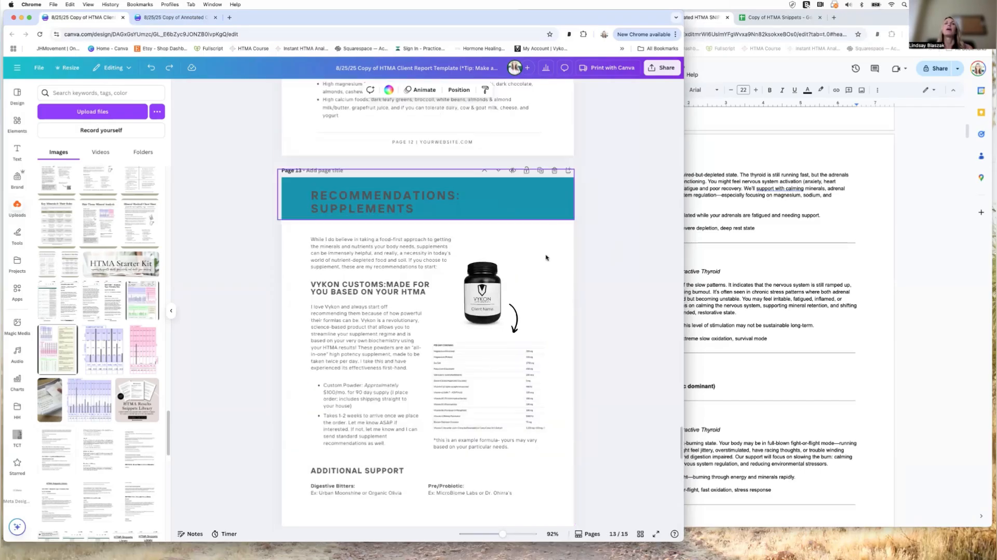
{"action": "scroll", "coordinate": [545, 208], "scroll_direction": "down", "scroll_amount": 2}
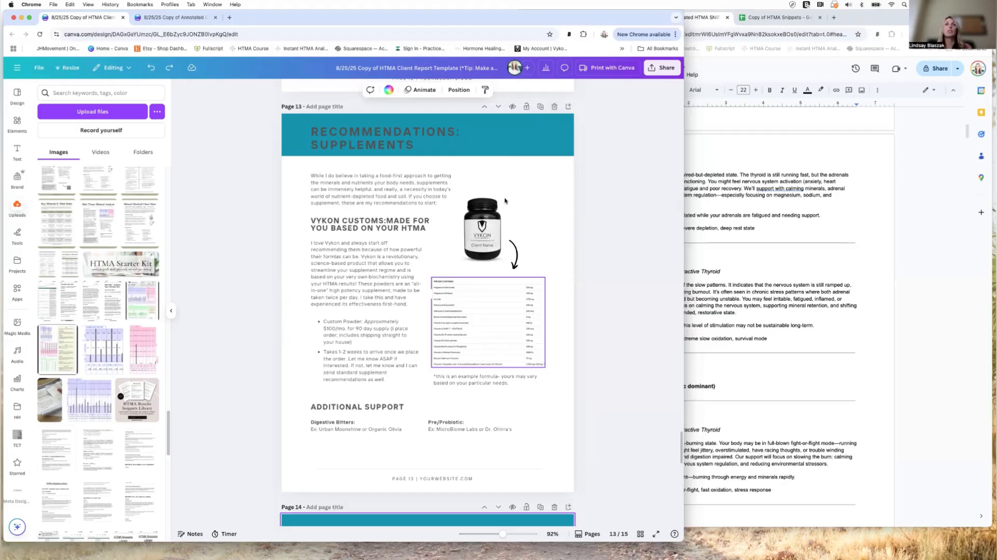
{"action": "scroll", "coordinate": [468, 422], "scroll_direction": "down", "scroll_amount": 5}
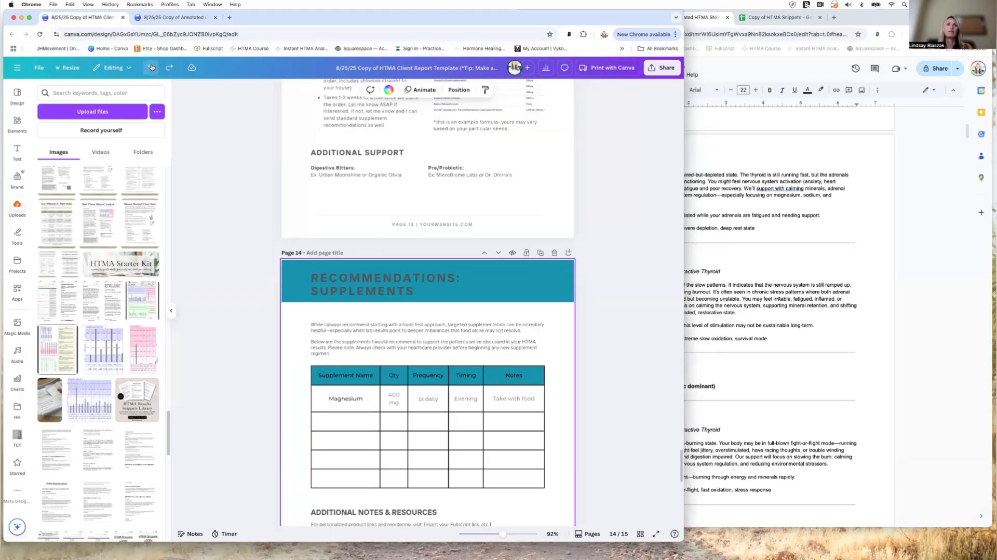
Undo the text and color changes to the first supplement name in the page 14 table.
{"action": "left_click", "coordinate": [151, 67]}
{"action": "left_click", "coordinate": [151, 67]}
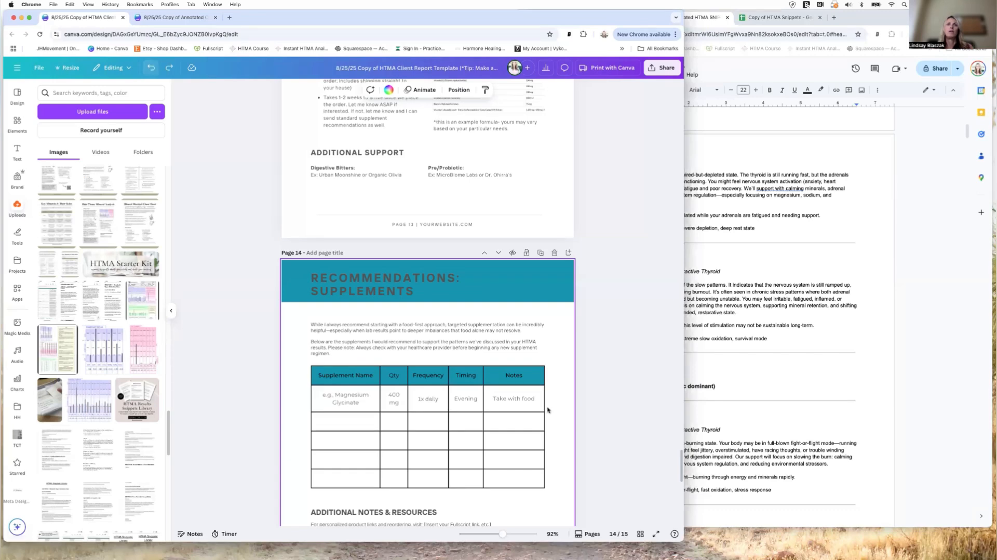
Nudge the meditation photo on the Recommendations: Lifestyle page slightly to the left.
{"action": "scroll", "coordinate": [550, 411], "scroll_direction": "down", "scroll_amount": 4}
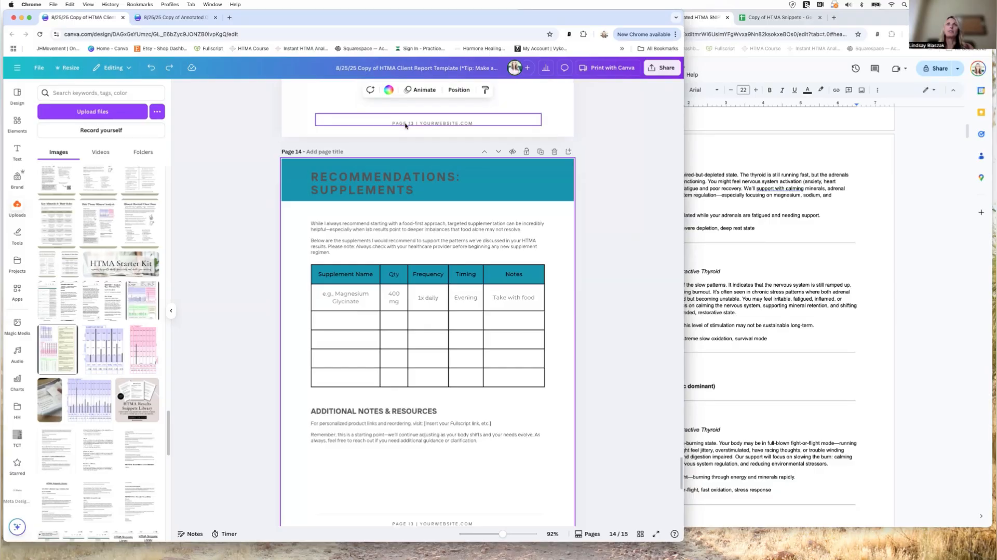
{"action": "scroll", "coordinate": [535, 395], "scroll_direction": "down", "scroll_amount": 6}
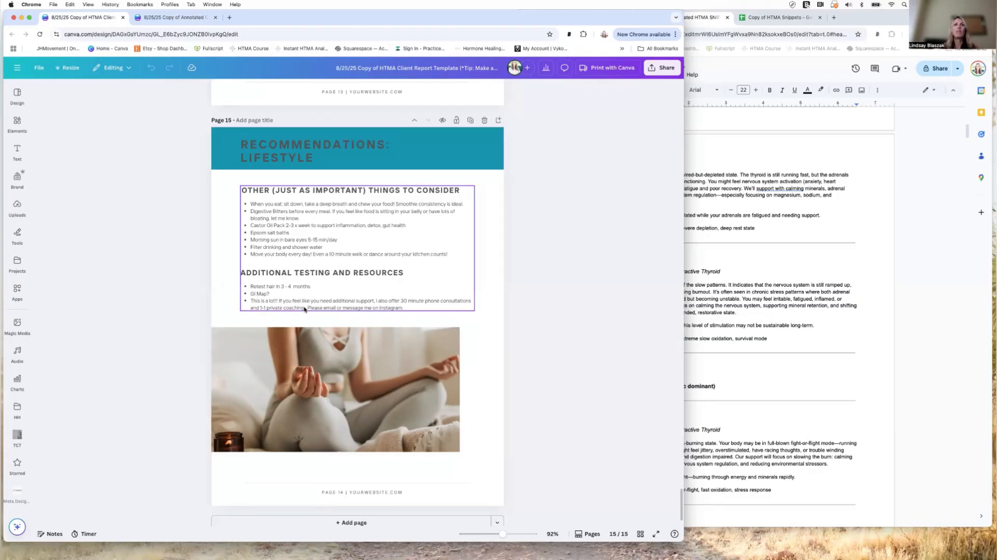
{"action": "left_click", "coordinate": [357, 368]}
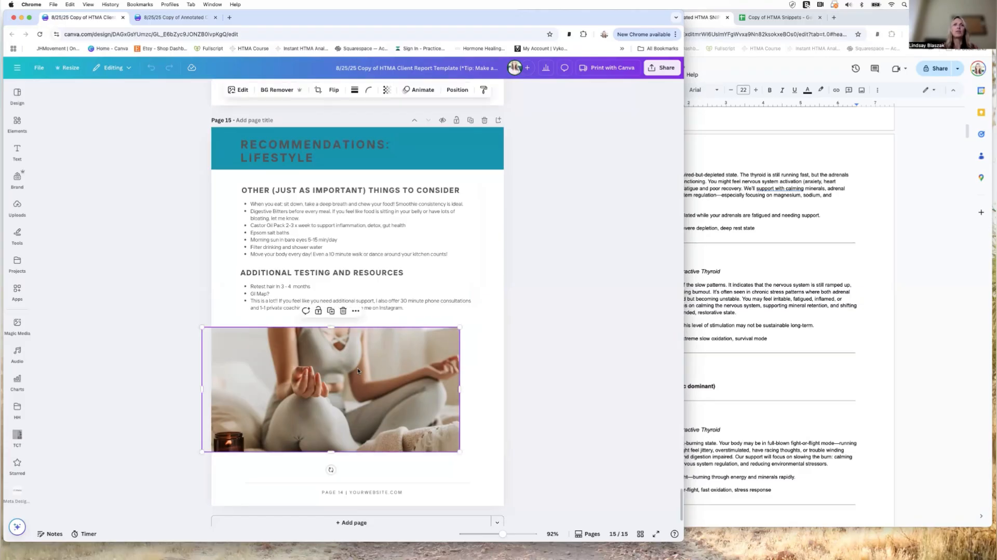
{"action": "left_click_drag", "start_coordinate": [356, 386], "coordinate": [357, 370]}
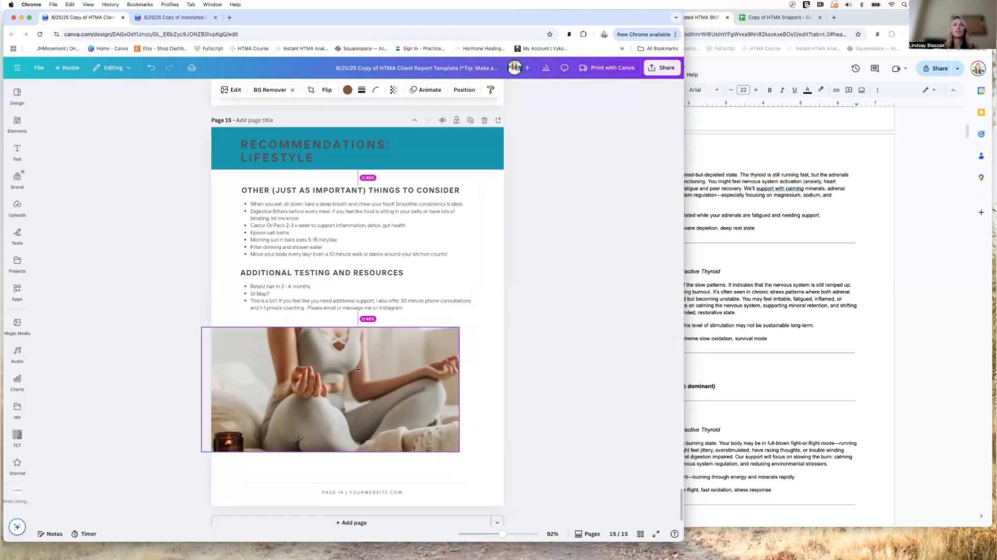
{"action": "left_click_drag", "start_coordinate": [459, 328], "coordinate": [472, 359]}
{"action": "left_click", "coordinate": [592, 295]}
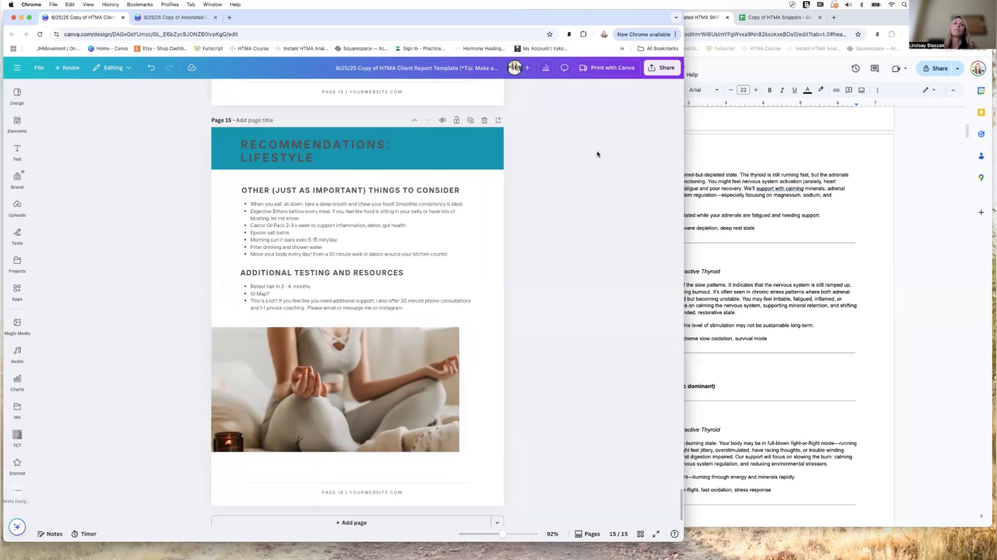
Review the whole client report from the Recommendations: Lifestyle page back to the Hair Tissue Mineral Analysis cover page.
{"action": "scroll", "coordinate": [572, 320], "scroll_direction": "down", "scroll_amount": 1}
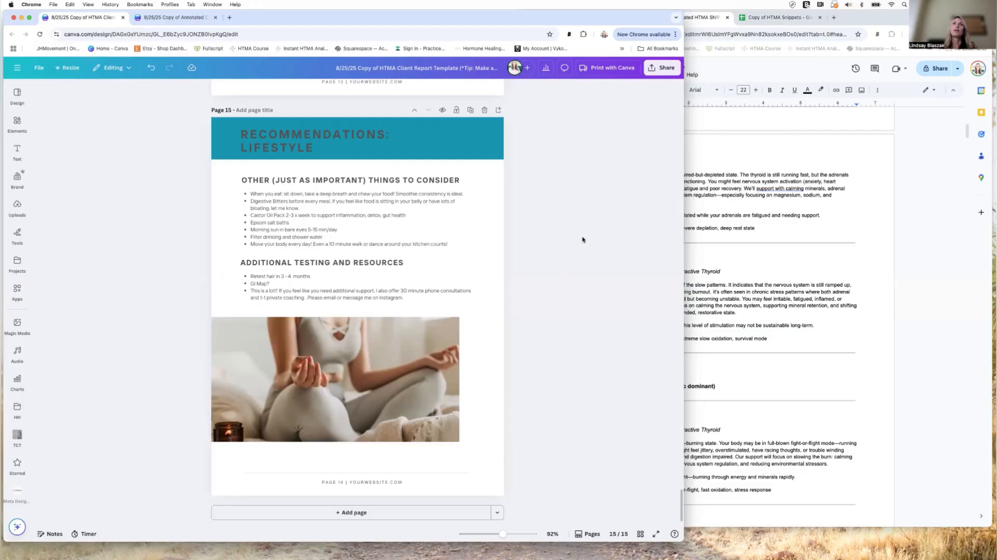
{"action": "scroll", "coordinate": [594, 192], "scroll_direction": "up", "scroll_amount": 8}
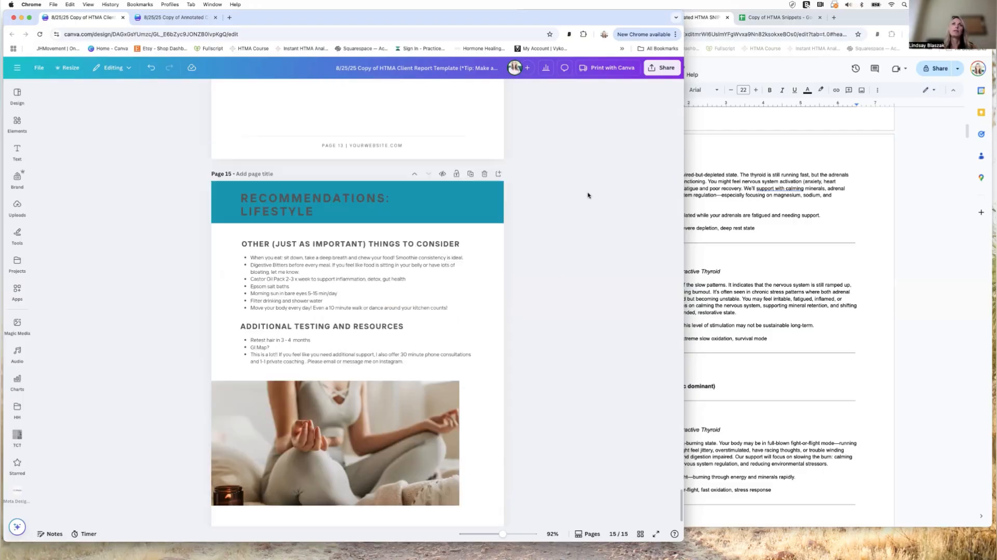
{"action": "scroll", "coordinate": [588, 197], "scroll_direction": "up", "scroll_amount": 15}
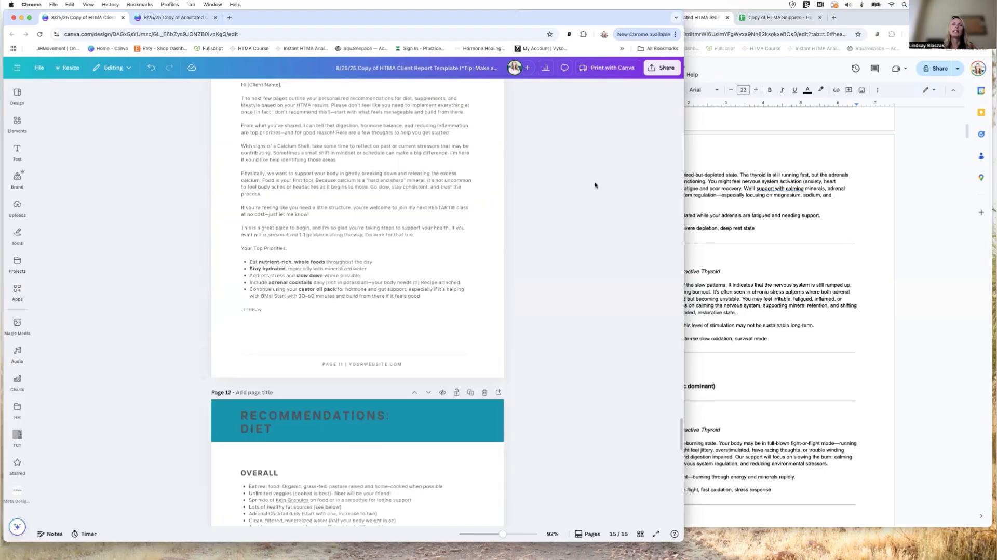
{"action": "scroll", "coordinate": [597, 188], "scroll_direction": "up", "scroll_amount": 5}
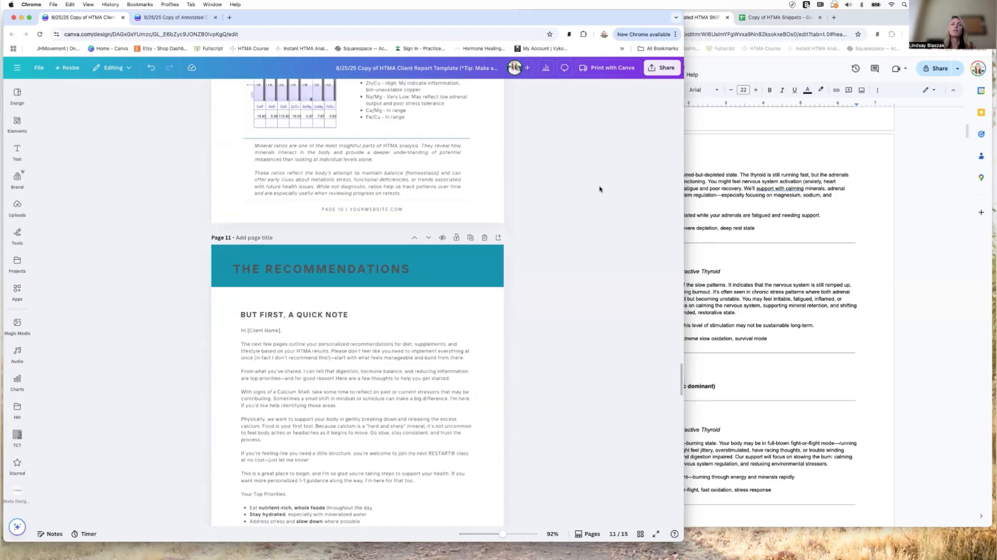
{"action": "scroll", "coordinate": [598, 189], "scroll_direction": "up", "scroll_amount": 4}
{"action": "scroll", "coordinate": [555, 188], "scroll_direction": "up", "scroll_amount": 7}
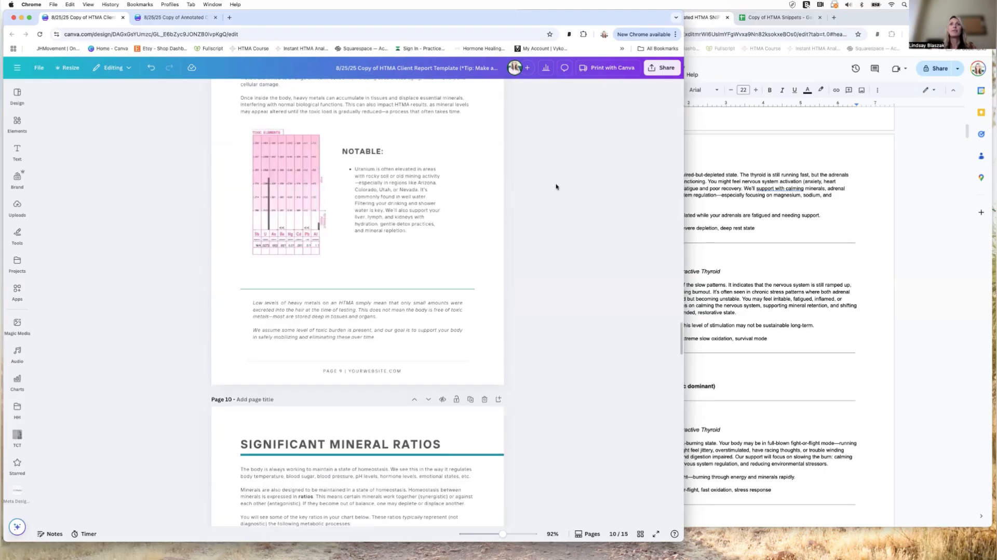
{"action": "scroll", "coordinate": [557, 185], "scroll_direction": "up", "scroll_amount": 1}
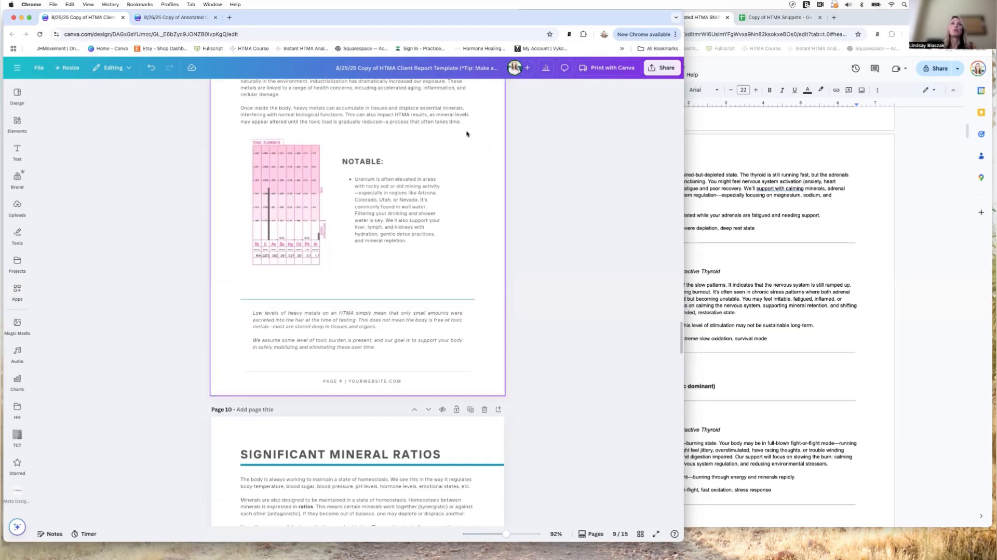
{"action": "scroll", "coordinate": [420, 135], "scroll_direction": "up", "scroll_amount": 3}
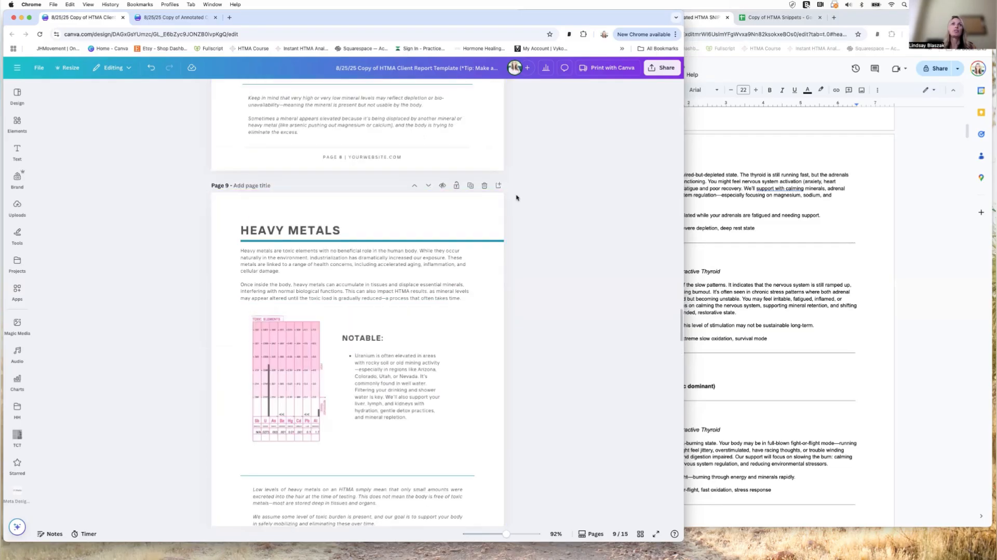
{"action": "scroll", "coordinate": [519, 193], "scroll_direction": "up", "scroll_amount": 10}
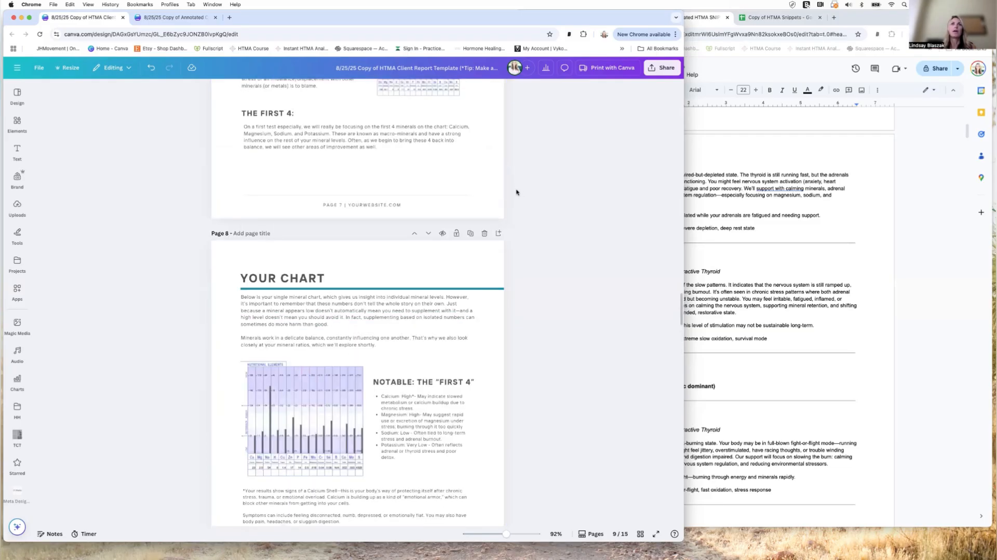
{"action": "scroll", "coordinate": [417, 215], "scroll_direction": "up", "scroll_amount": 12}
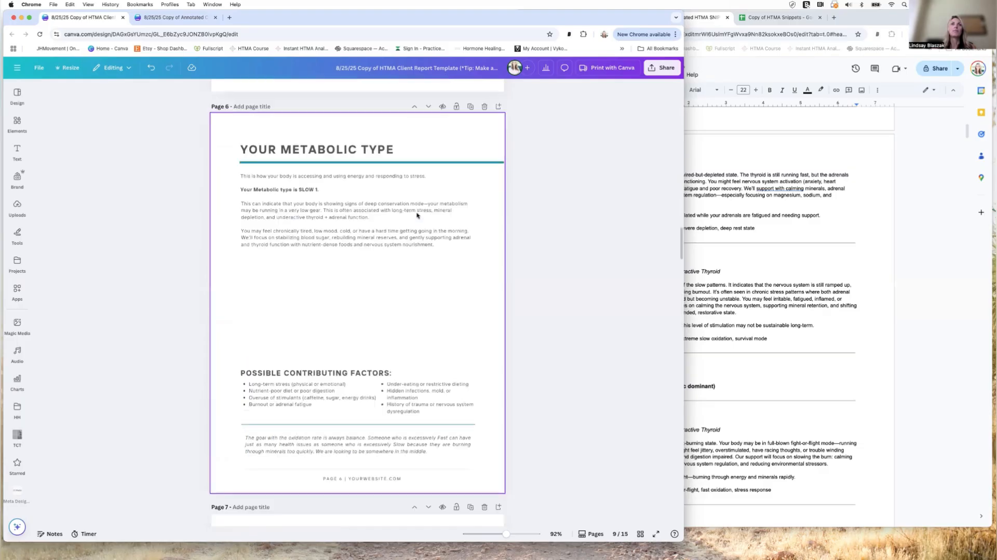
{"action": "scroll", "coordinate": [417, 215], "scroll_direction": "up", "scroll_amount": 5}
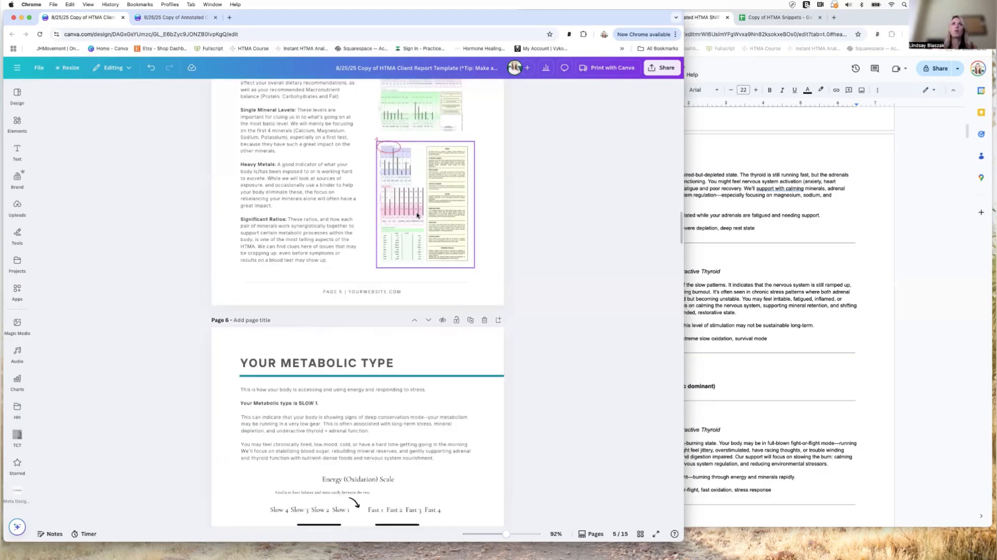
{"action": "left_click", "coordinate": [494, 165]}
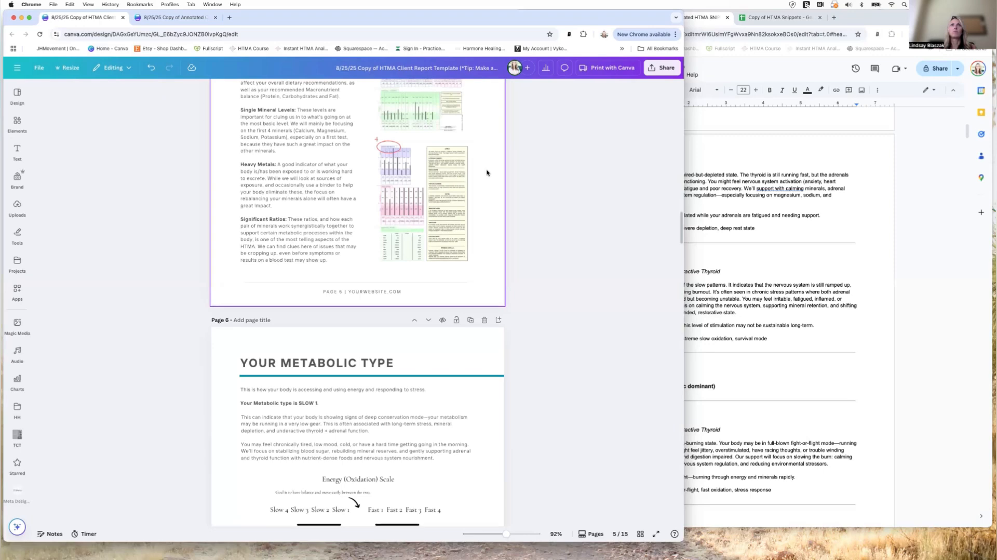
{"action": "scroll", "coordinate": [487, 173], "scroll_direction": "up", "scroll_amount": 1}
{"action": "scroll", "coordinate": [489, 171], "scroll_direction": "up", "scroll_amount": 13}
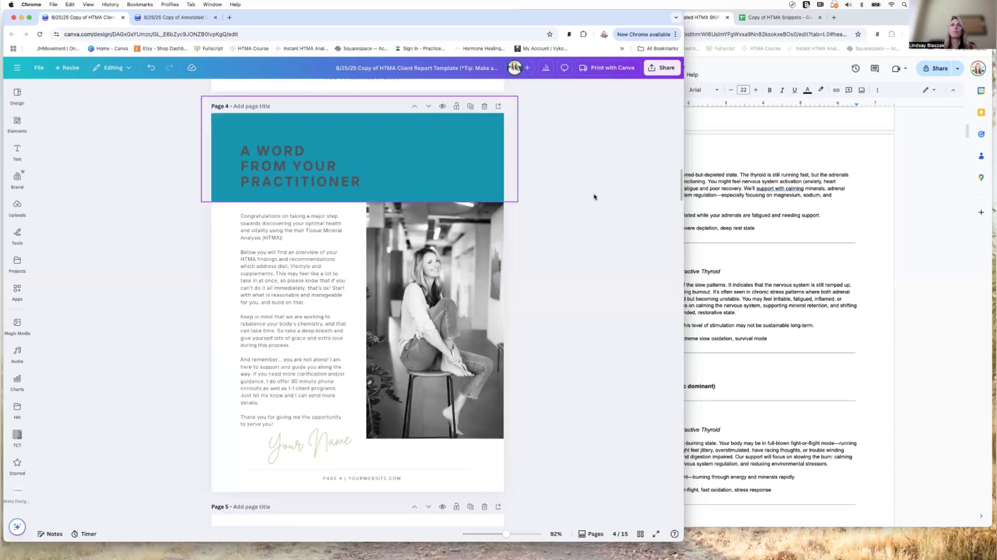
{"action": "scroll", "coordinate": [579, 202], "scroll_direction": "up", "scroll_amount": 6}
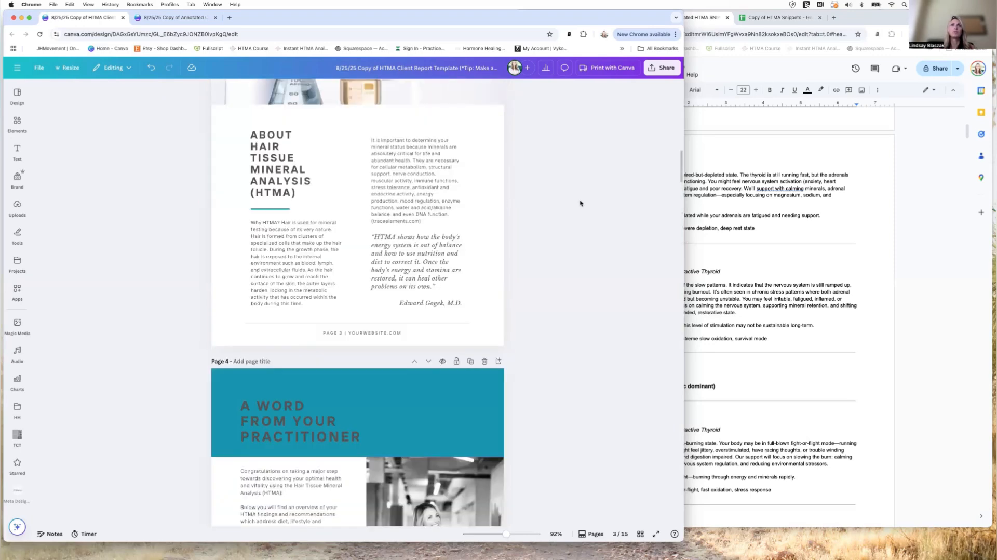
{"action": "scroll", "coordinate": [580, 203], "scroll_direction": "up", "scroll_amount": 5}
{"action": "scroll", "coordinate": [581, 202], "scroll_direction": "up", "scroll_amount": 17}
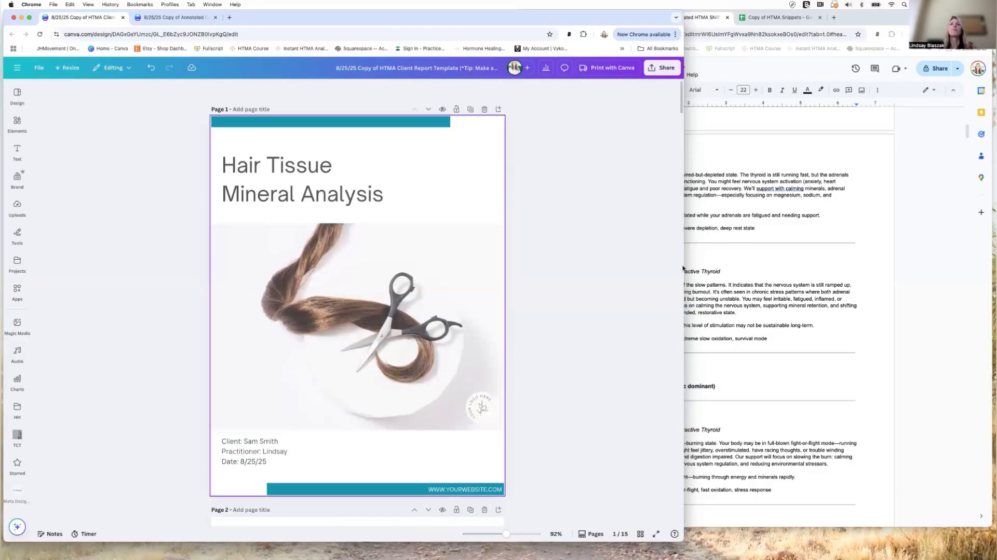
Narrow the report window to fit beside the snippets document and bring up the Your Chart page.
{"action": "left_click_drag", "start_coordinate": [684, 267], "coordinate": [522, 284]}
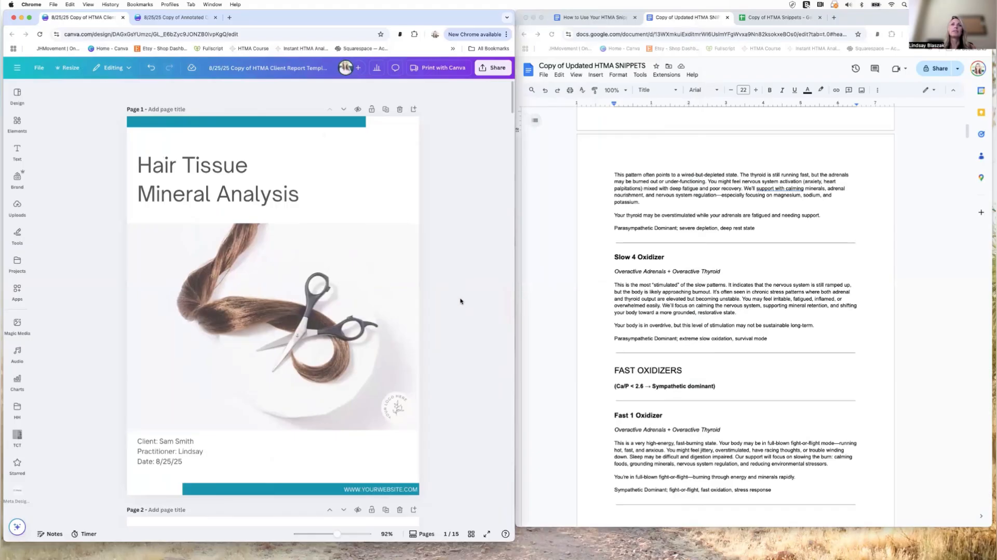
{"action": "scroll", "coordinate": [460, 302], "scroll_direction": "down", "scroll_amount": 15}
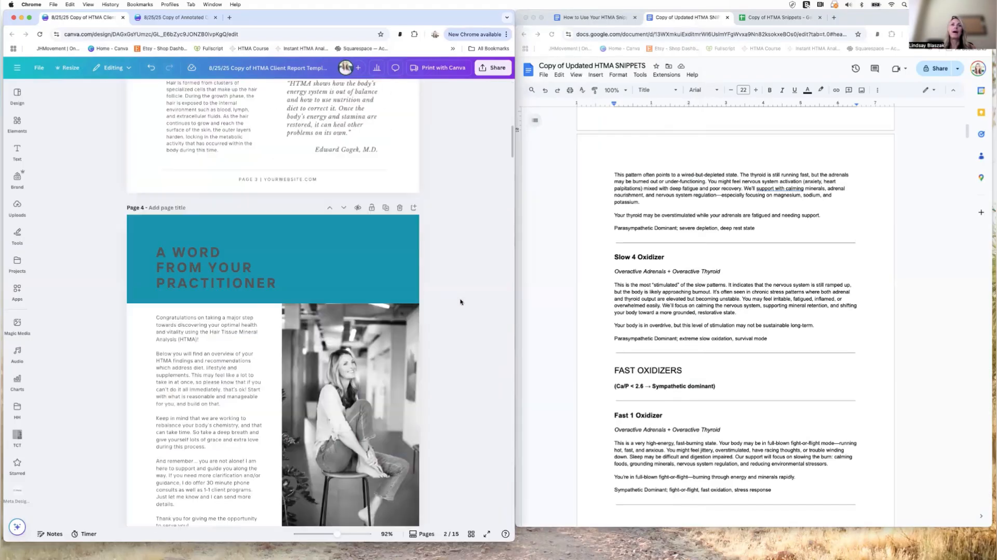
{"action": "scroll", "coordinate": [460, 302], "scroll_direction": "down", "scroll_amount": 15}
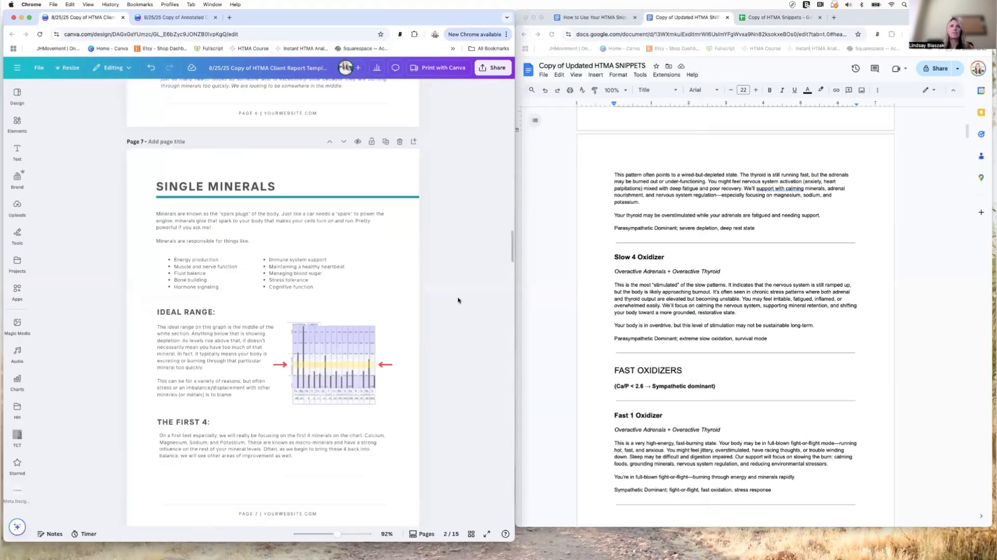
{"action": "scroll", "coordinate": [459, 300], "scroll_direction": "down", "scroll_amount": 6}
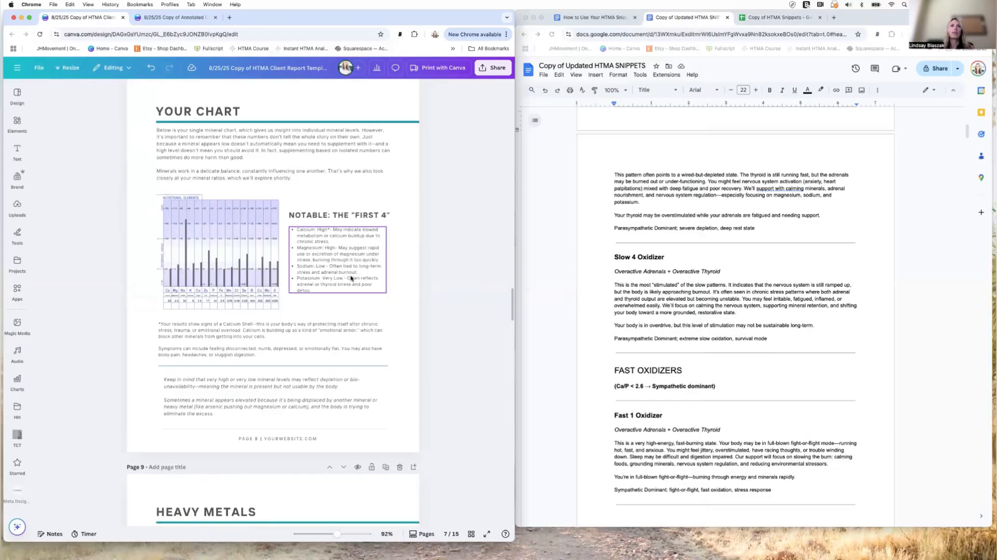
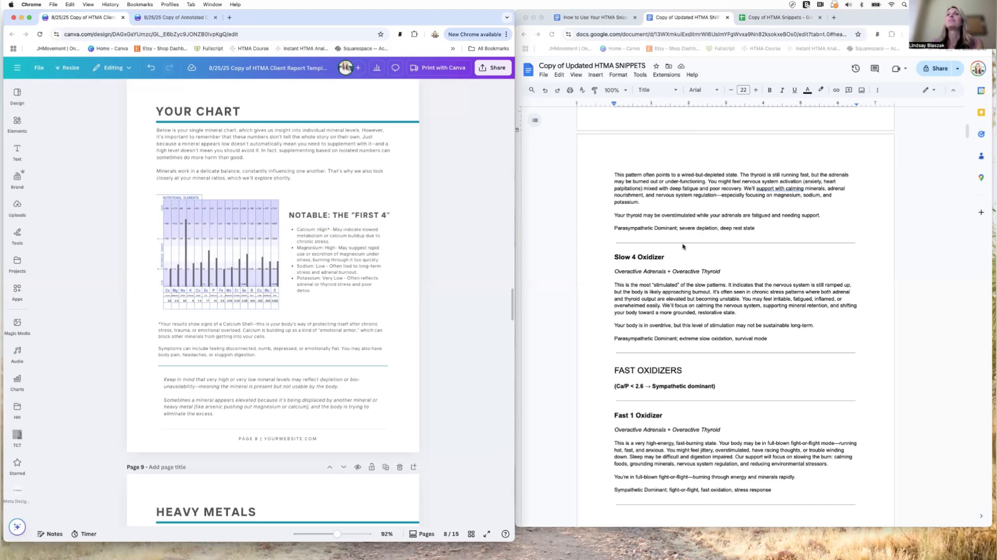
Open the How to Use Your HTMA Snippets Library guide and make its browser window slightly taller.
{"action": "scroll", "coordinate": [653, 252], "scroll_direction": "up", "scroll_amount": 10}
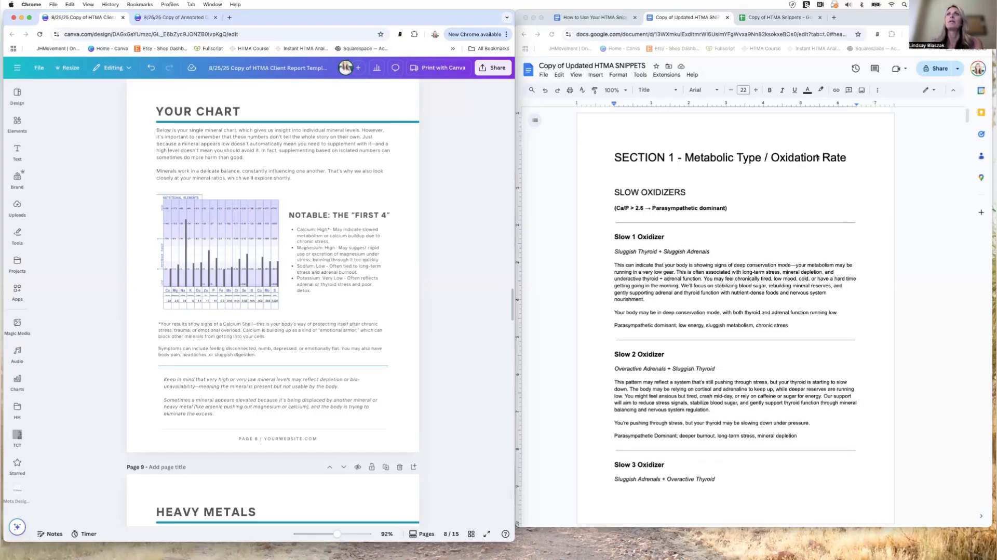
{"action": "left_click", "coordinate": [596, 18]}
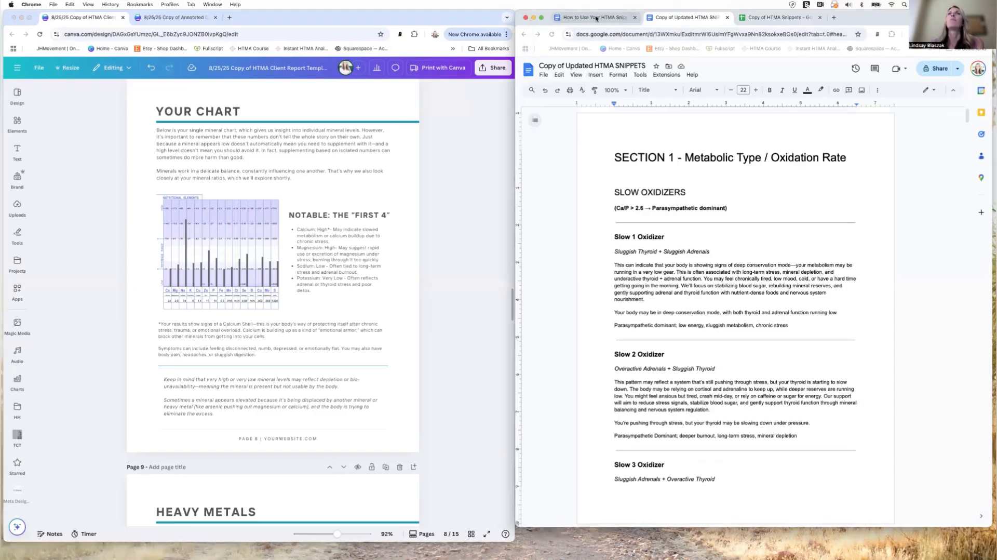
{"action": "left_click", "coordinate": [595, 18]}
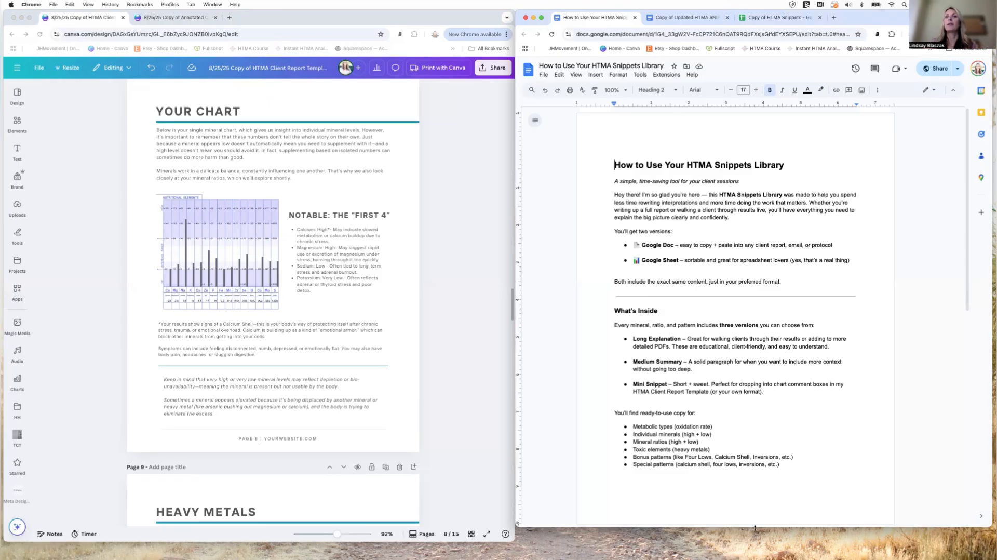
{"action": "mouse_move", "coordinate": [755, 530]}
{"action": "left_mouse_down"}
{"action": "mouse_move", "coordinate": [756, 552]}
{"action": "mouse_move", "coordinate": [757, 543]}
{"action": "left_mouse_up"}
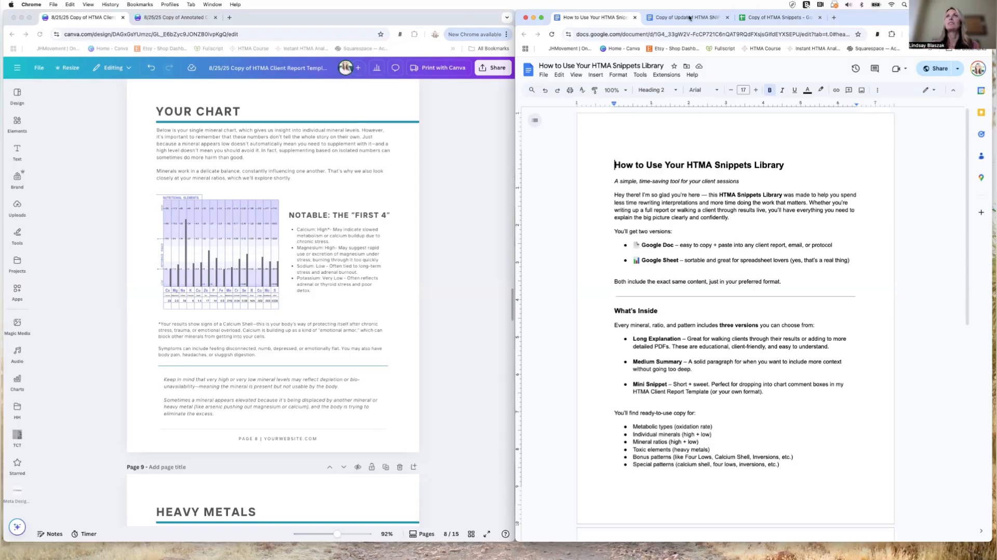
Look through the slow and fast oxidizer snippets in the Copy of Updated HTMA SNIPPETS document.
{"action": "left_click", "coordinate": [689, 17]}
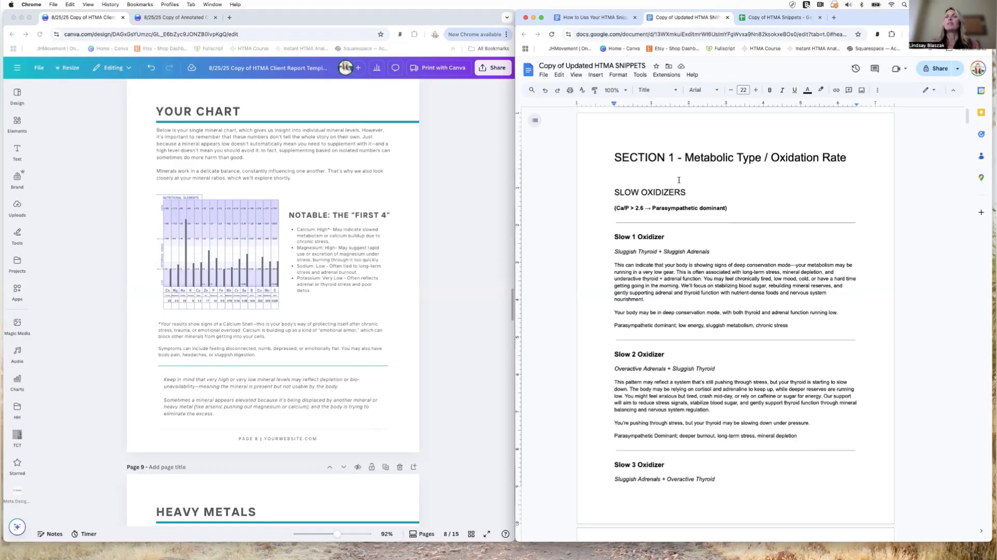
{"action": "scroll", "coordinate": [773, 323], "scroll_direction": "down", "scroll_amount": 15}
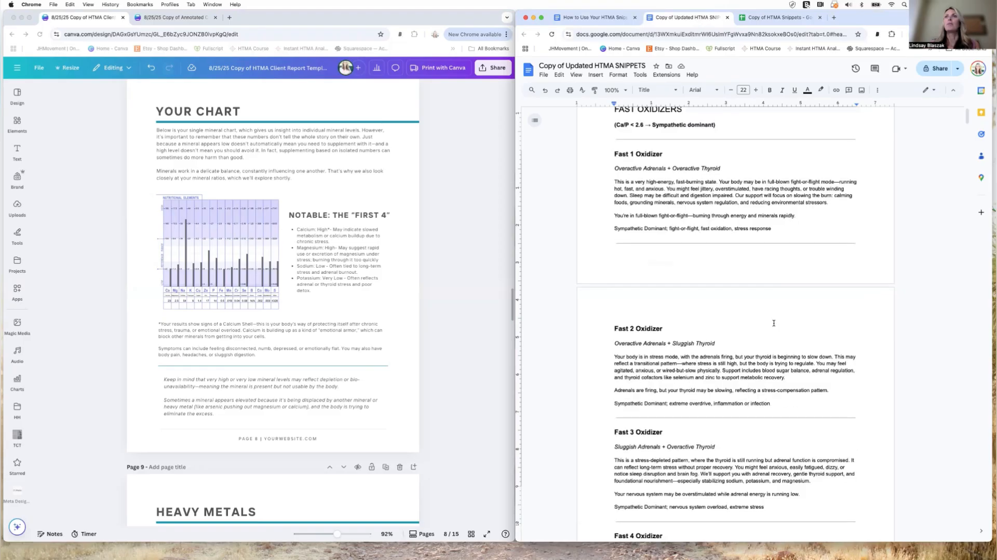
{"action": "scroll", "coordinate": [774, 323], "scroll_direction": "down", "scroll_amount": 15}
{"action": "scroll", "coordinate": [772, 308], "scroll_direction": "up", "scroll_amount": 20}
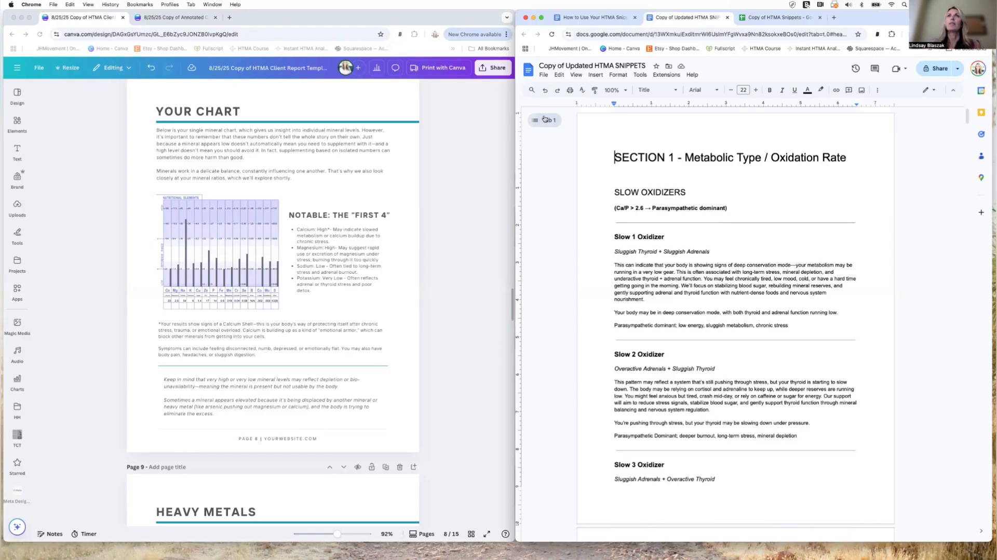
Show the snippets document's outline, jump to the Sodium section and return to the start of the document.
{"action": "left_click", "coordinate": [544, 121]}
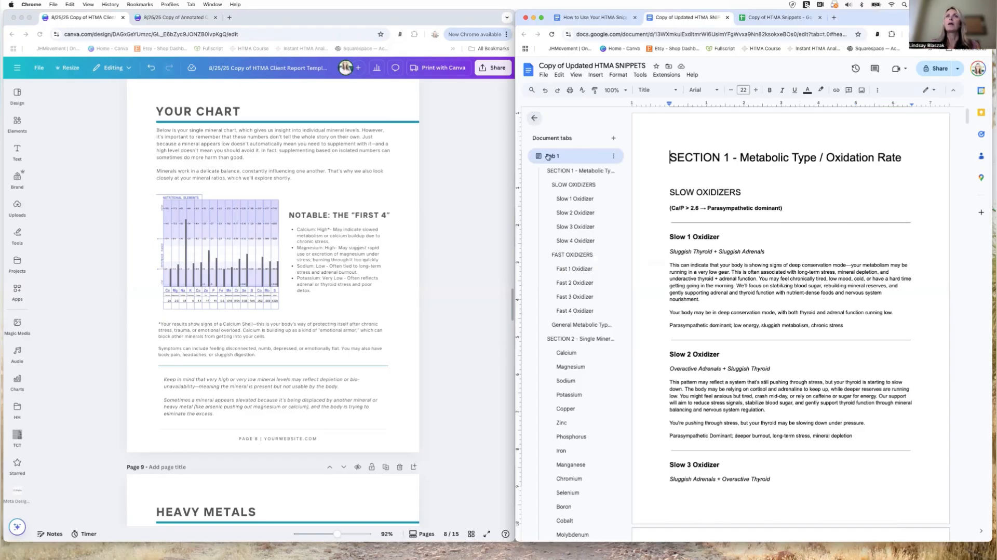
{"action": "left_click", "coordinate": [566, 383]}
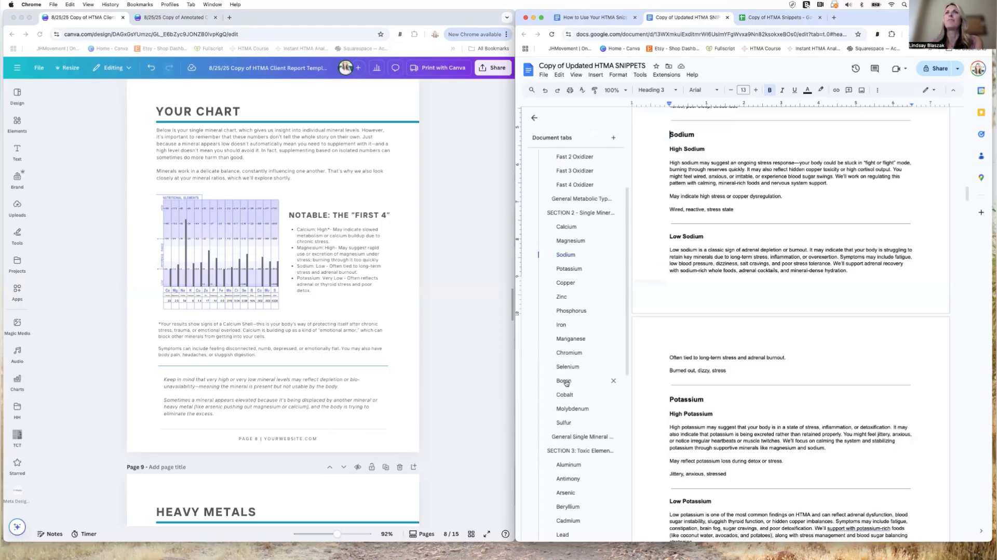
{"action": "scroll", "coordinate": [566, 151], "scroll_direction": "up", "scroll_amount": 3}
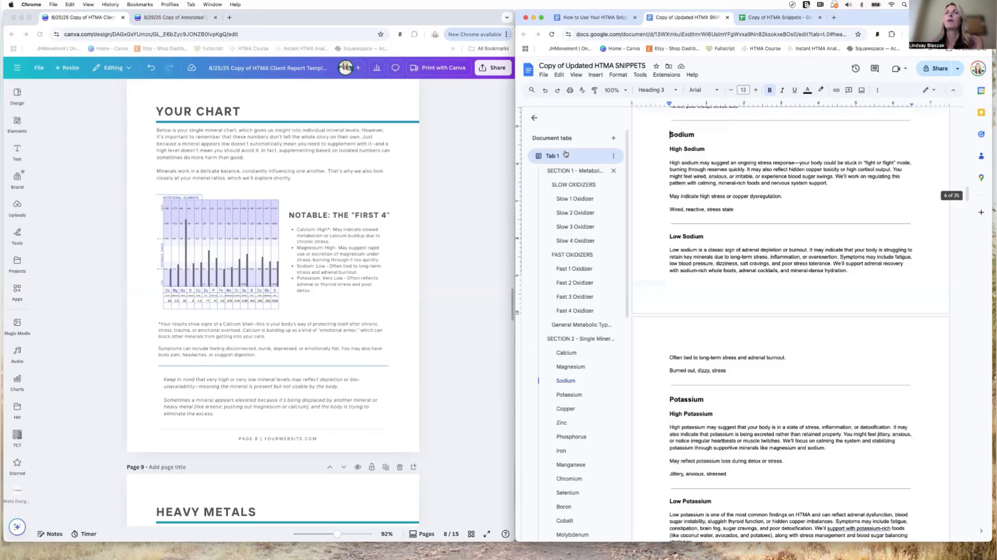
{"action": "left_click", "coordinate": [567, 154]}
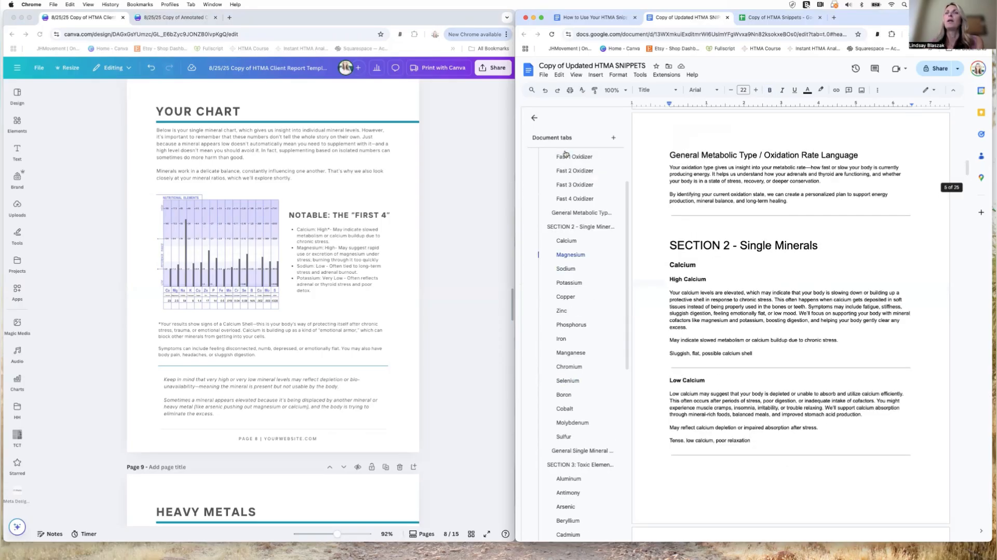
View the Copy of HTMA Snippets spreadsheet and the usage guide, ending back in the snippets document.
{"action": "left_click", "coordinate": [779, 17]}
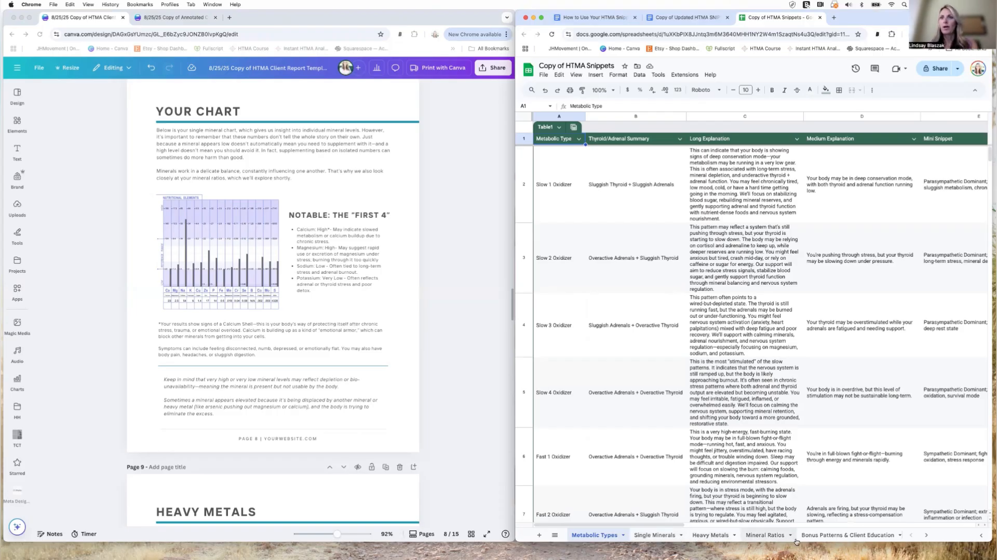
{"action": "left_click", "coordinate": [601, 18]}
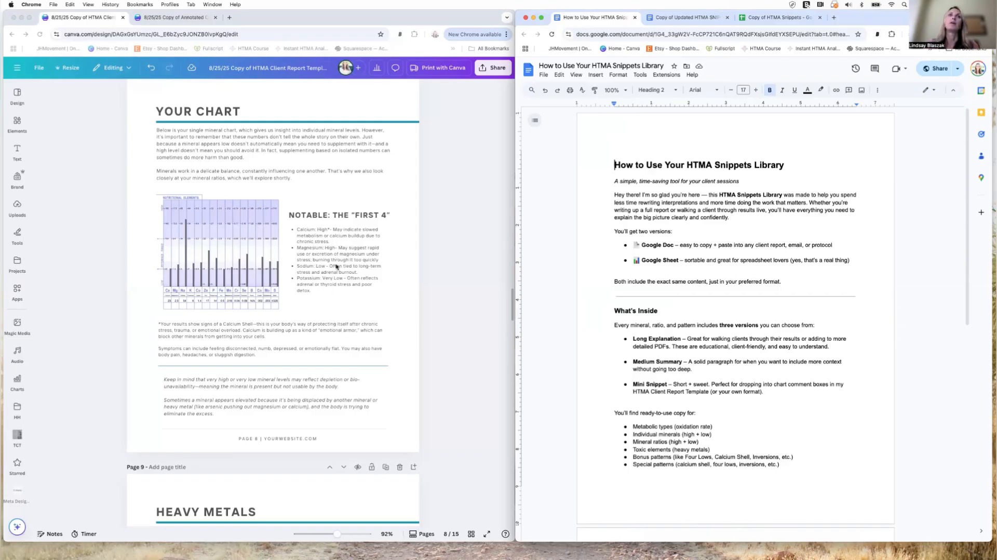
{"action": "left_click", "coordinate": [692, 23]}
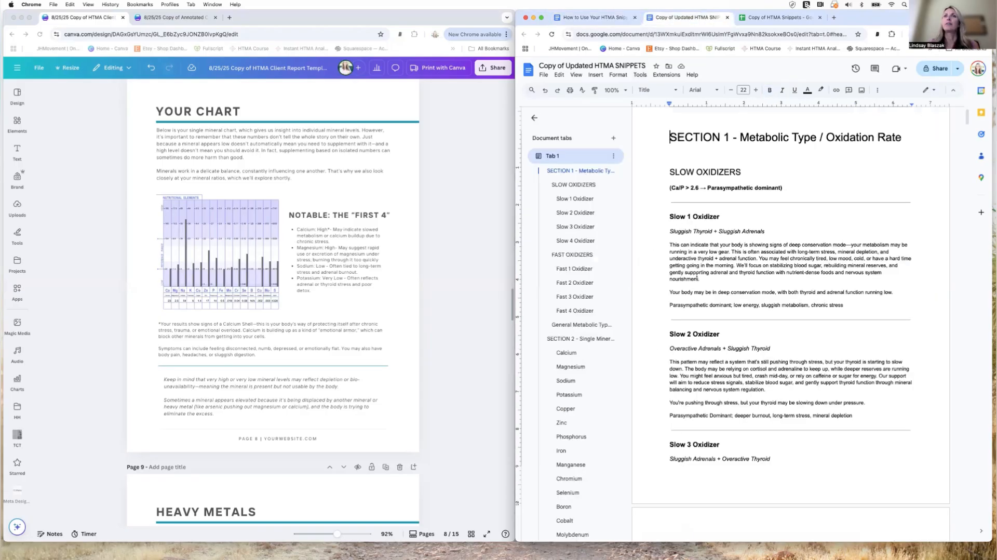
Compare the report's Your Metabolic Type page with the Slow 1 Oxidizer snippet, highlighting the snippet's main paragraph.
{"action": "scroll", "coordinate": [746, 133], "scroll_direction": "up", "scroll_amount": 1}
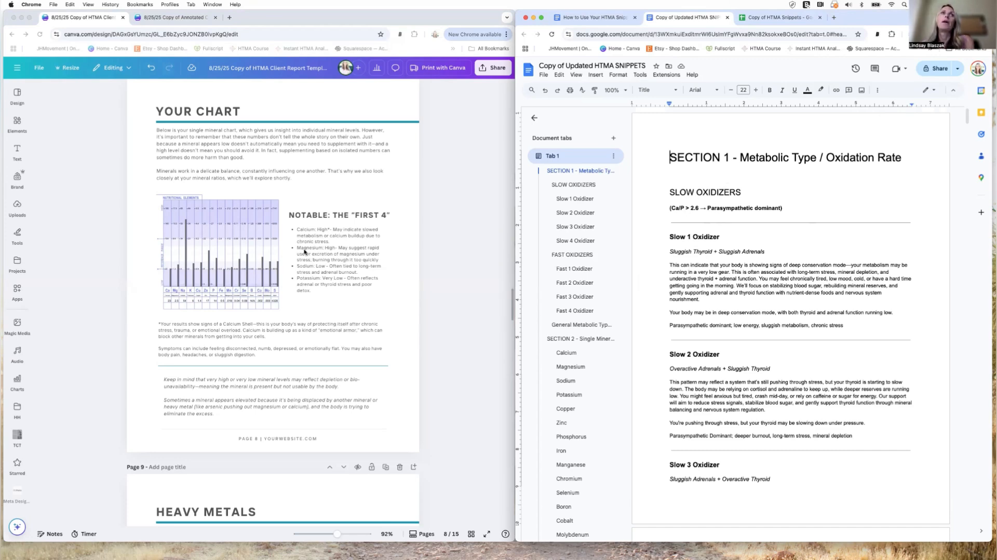
{"action": "scroll", "coordinate": [304, 252], "scroll_direction": "up", "scroll_amount": 8}
{"action": "scroll", "coordinate": [304, 252], "scroll_direction": "up", "scroll_amount": 20}
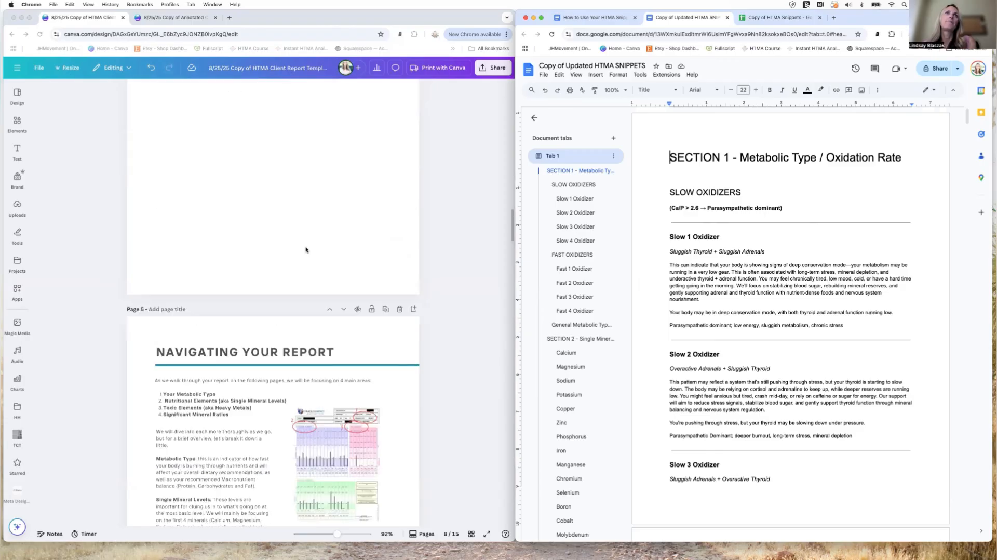
{"action": "scroll", "coordinate": [305, 250], "scroll_direction": "down", "scroll_amount": 10}
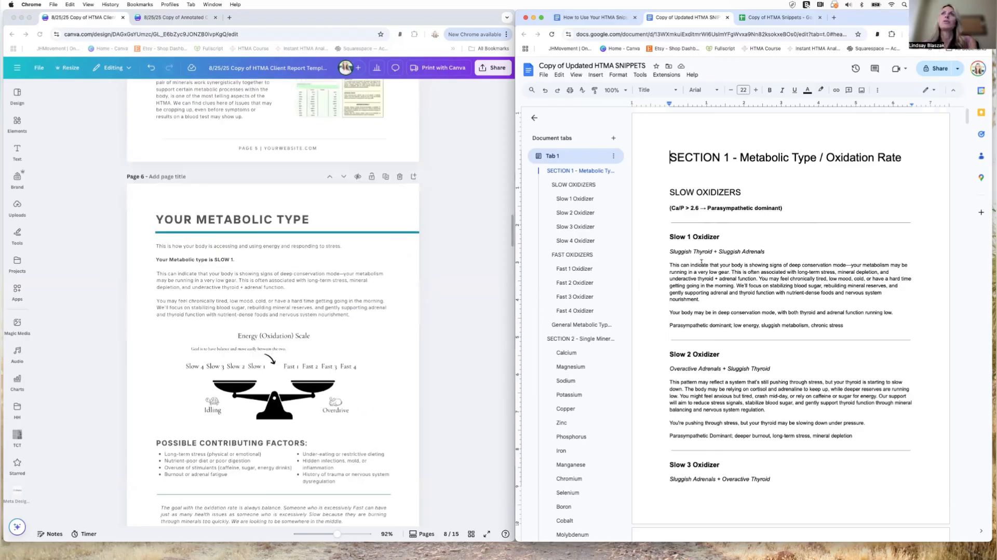
{"action": "scroll", "coordinate": [256, 264], "scroll_direction": "down", "scroll_amount": 2}
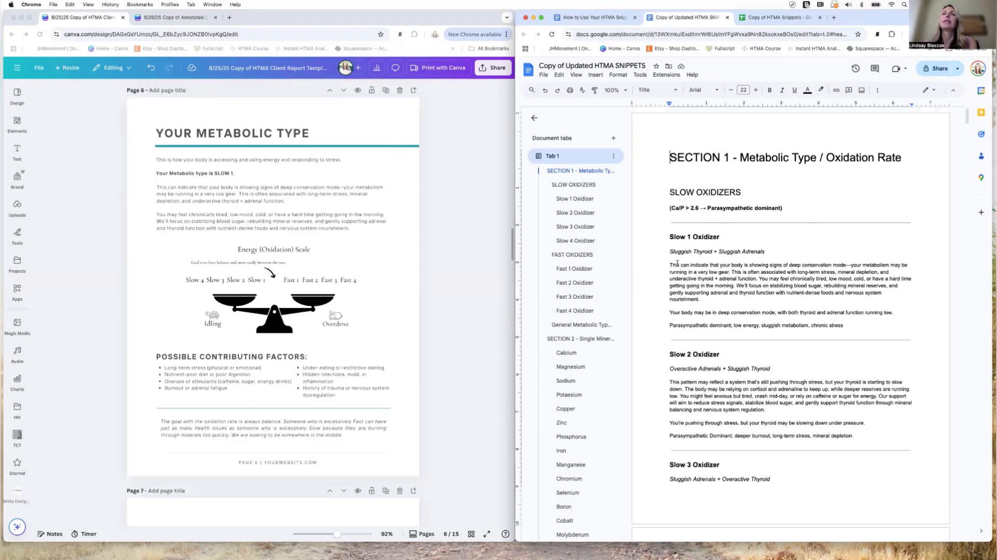
{"action": "left_click_drag", "start_coordinate": [787, 293], "coordinate": [670, 265]}
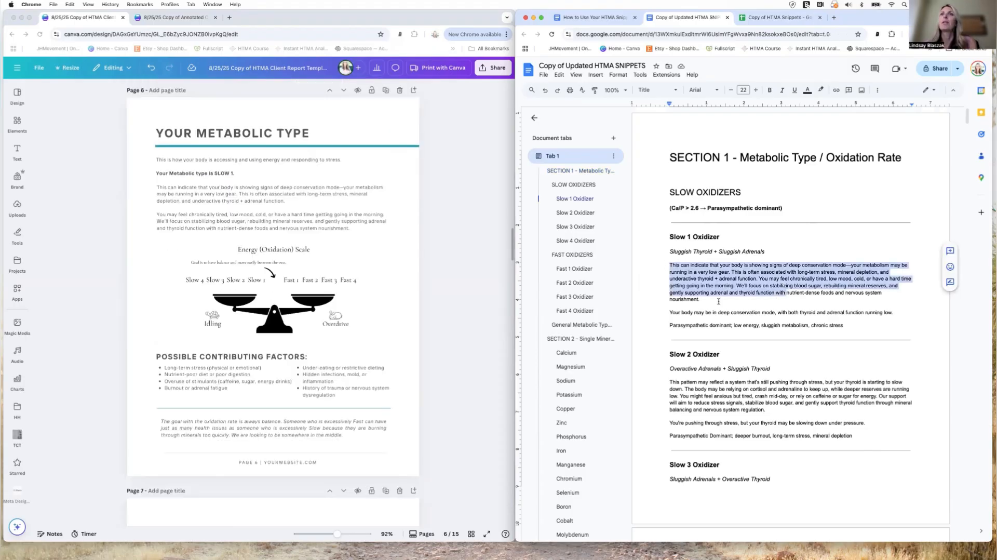
{"action": "triple_click", "coordinate": [701, 301]}
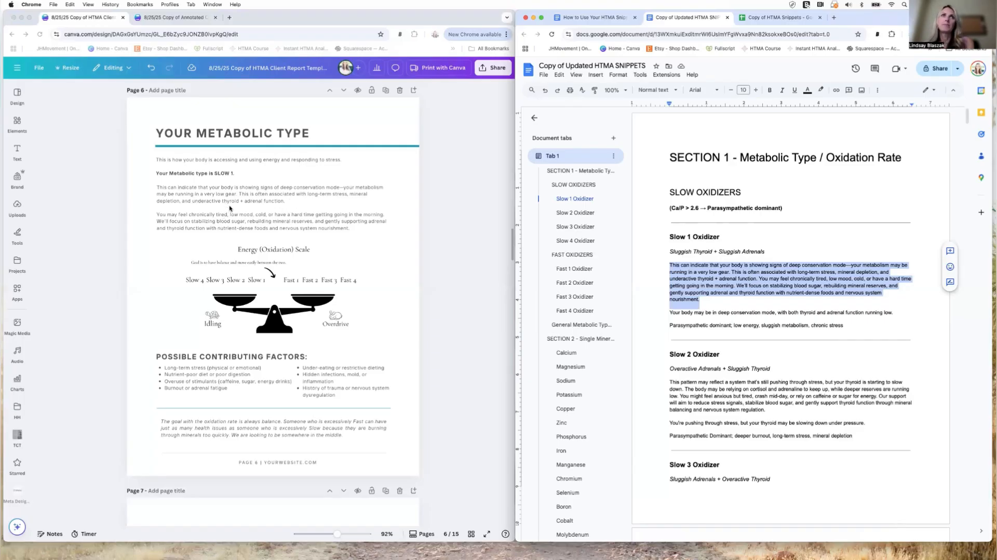
{"action": "left_click", "coordinate": [758, 279]}
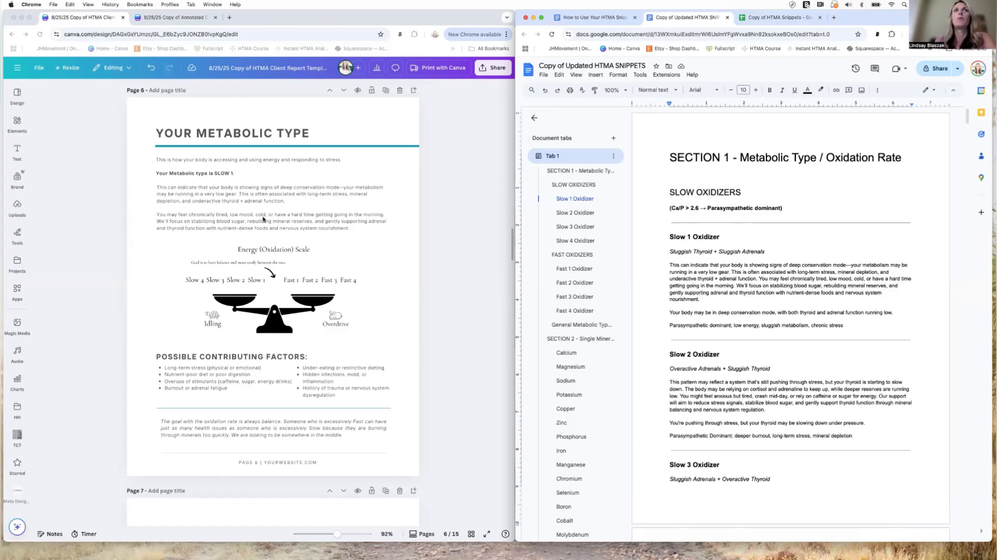
Compare the Section 2 single mineral snippets with the First 4 notes on the report's Your Chart page.
{"action": "scroll", "coordinate": [823, 313], "scroll_direction": "down", "scroll_amount": 5}
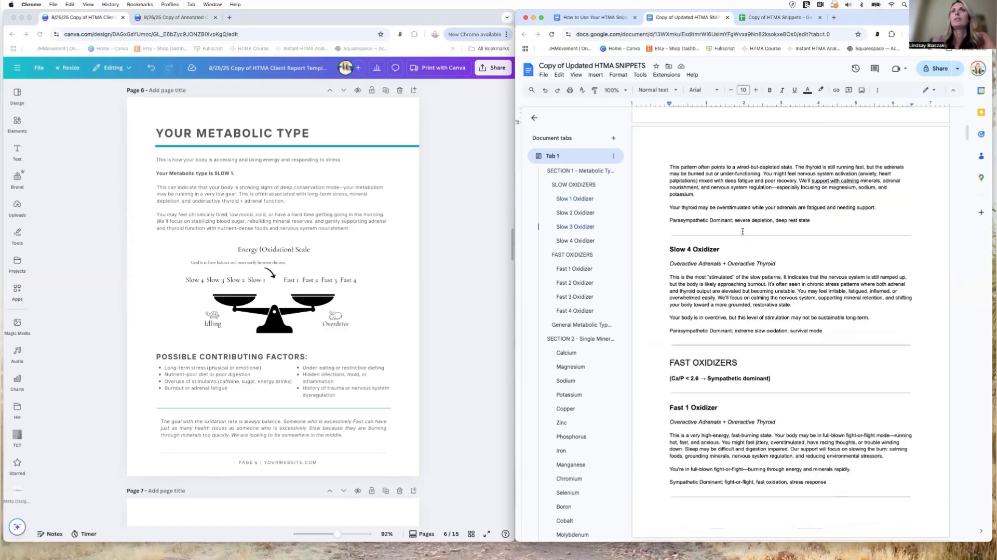
{"action": "scroll", "coordinate": [743, 231], "scroll_direction": "down", "scroll_amount": 6}
{"action": "scroll", "coordinate": [825, 288], "scroll_direction": "down", "scroll_amount": 18}
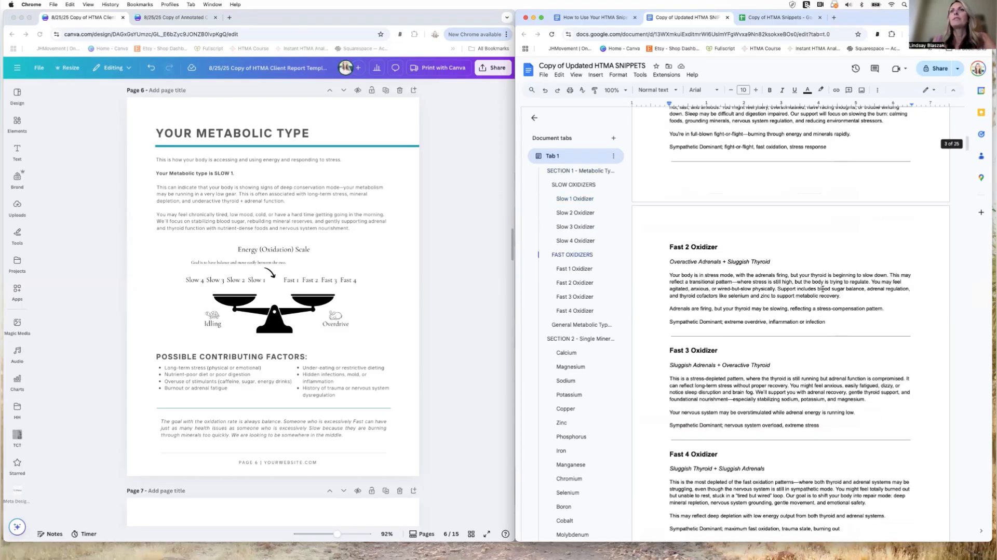
{"action": "scroll", "coordinate": [826, 288], "scroll_direction": "down", "scroll_amount": 5}
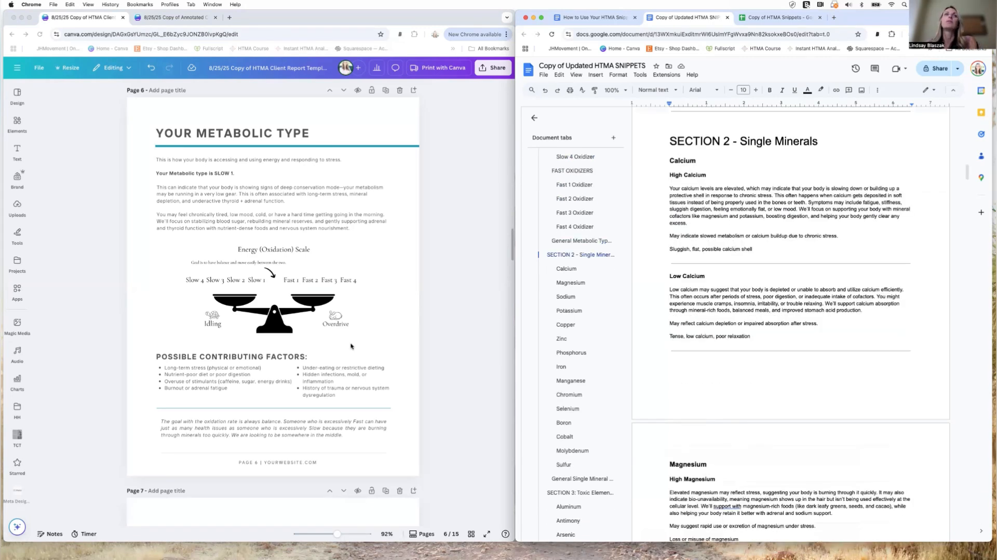
{"action": "scroll", "coordinate": [358, 317], "scroll_direction": "down", "scroll_amount": 9}
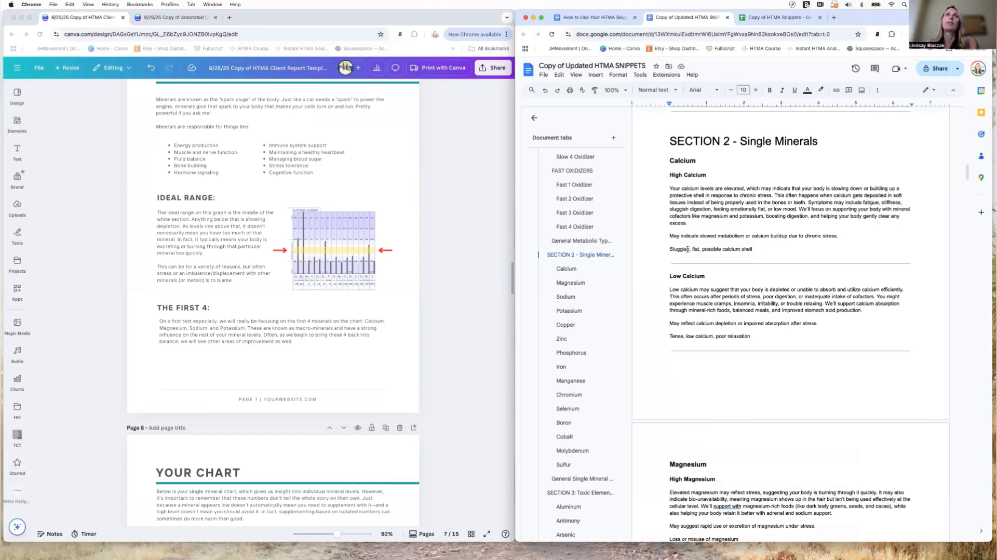
{"action": "scroll", "coordinate": [306, 300], "scroll_direction": "down", "scroll_amount": 10}
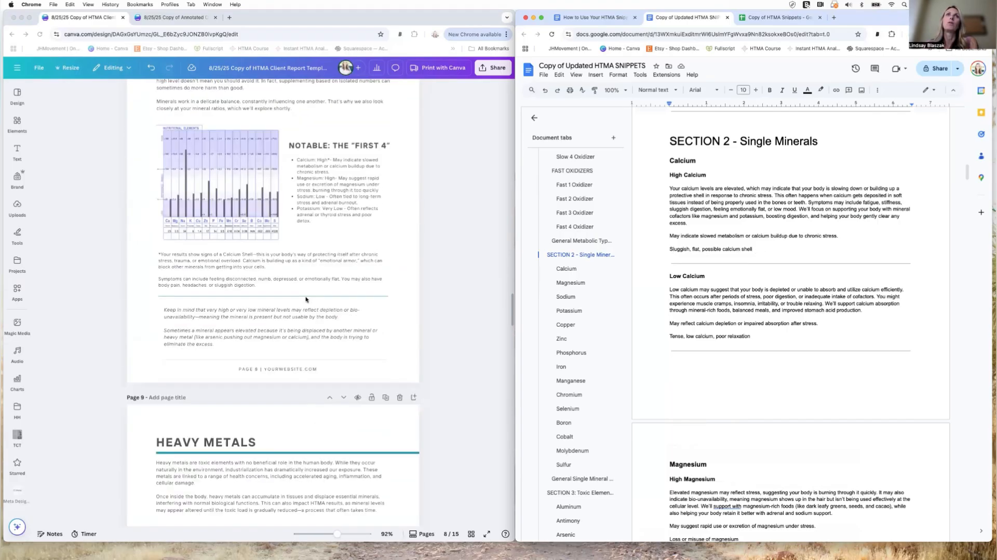
{"action": "scroll", "coordinate": [314, 214], "scroll_direction": "up", "scroll_amount": 1}
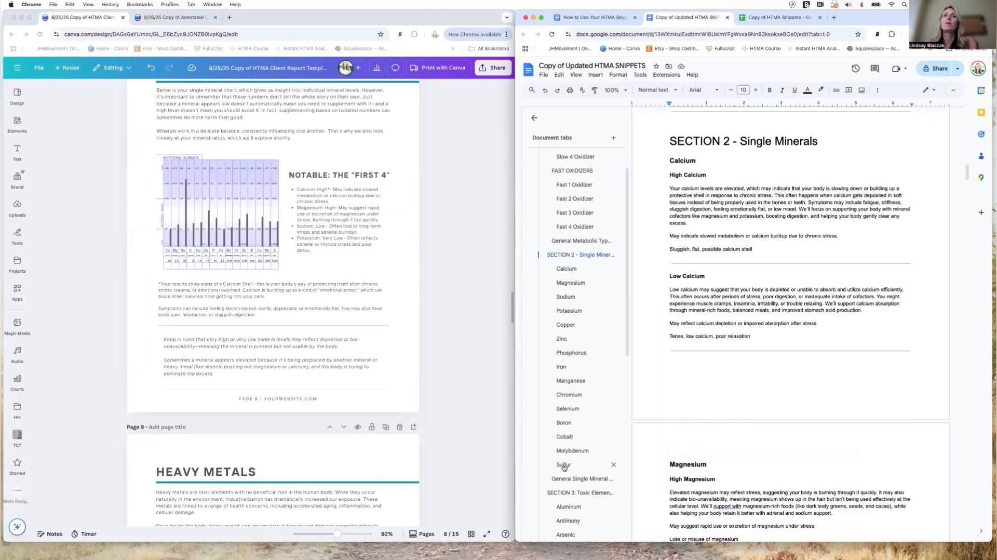
{"action": "scroll", "coordinate": [484, 393], "scroll_direction": "up", "scroll_amount": 4}
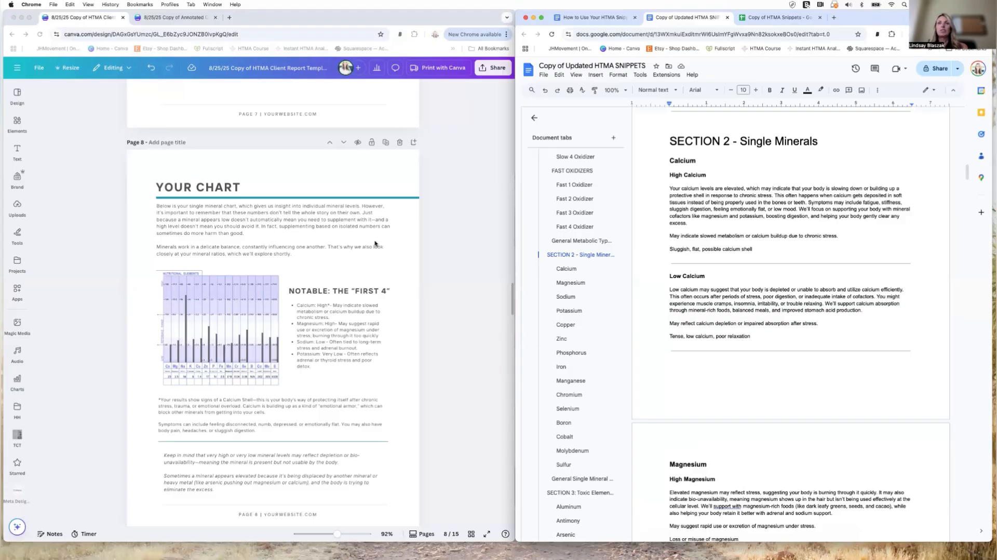
{"action": "scroll", "coordinate": [802, 342], "scroll_direction": "down", "scroll_amount": 3}
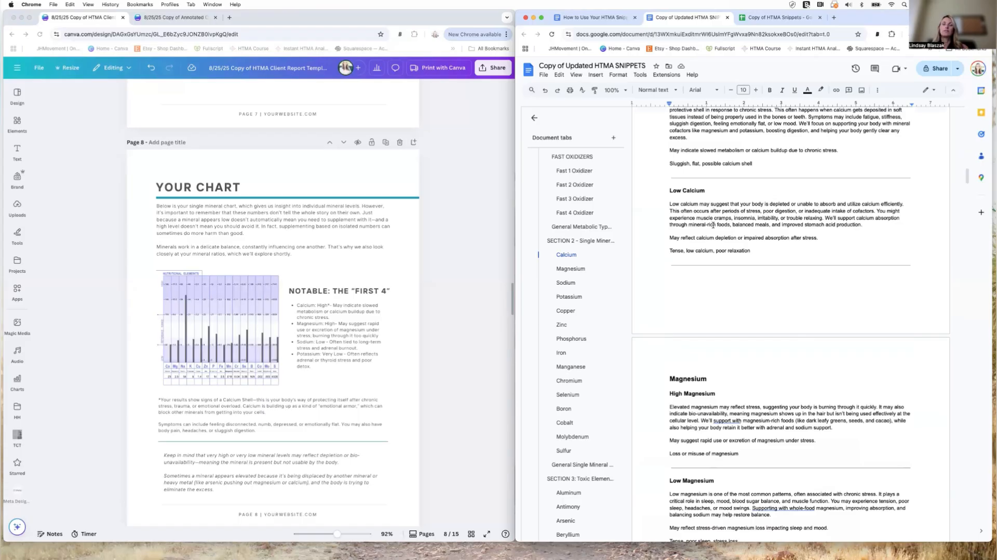
{"action": "scroll", "coordinate": [825, 407], "scroll_direction": "down", "scroll_amount": 4}
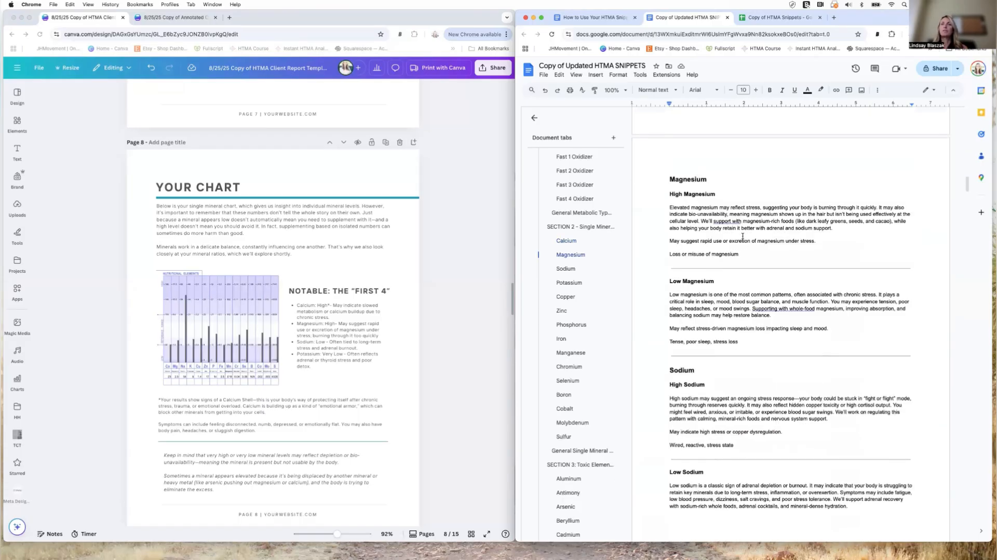
{"action": "scroll", "coordinate": [571, 317], "scroll_direction": "down", "scroll_amount": 5}
Go to the Section 3 Toxic Elements / Heavy Metals snippets and look through the aluminum, antimony and arsenic entries and the outline.
{"action": "left_click", "coordinate": [570, 313]}
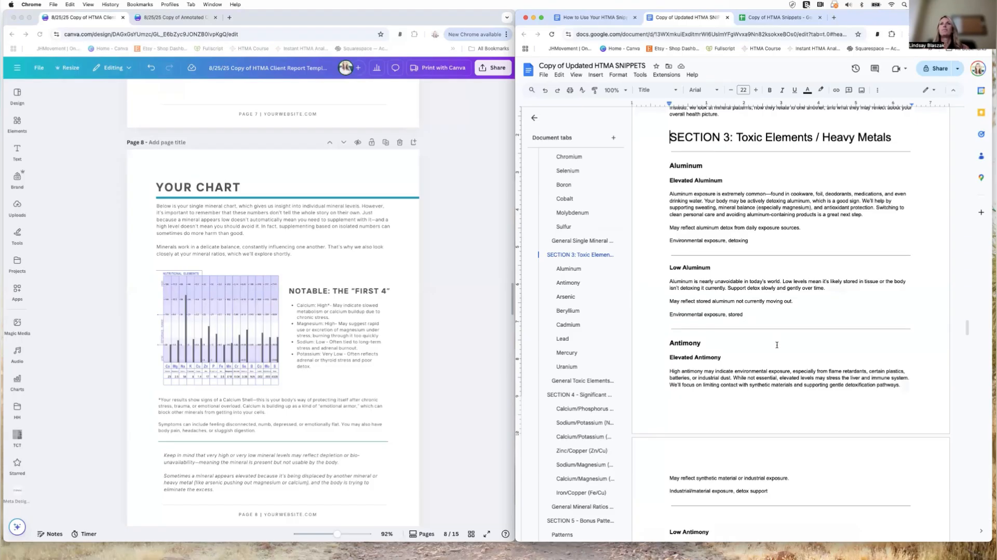
{"action": "scroll", "coordinate": [774, 347], "scroll_direction": "down", "scroll_amount": 5}
{"action": "scroll", "coordinate": [578, 255], "scroll_direction": "down", "scroll_amount": 3}
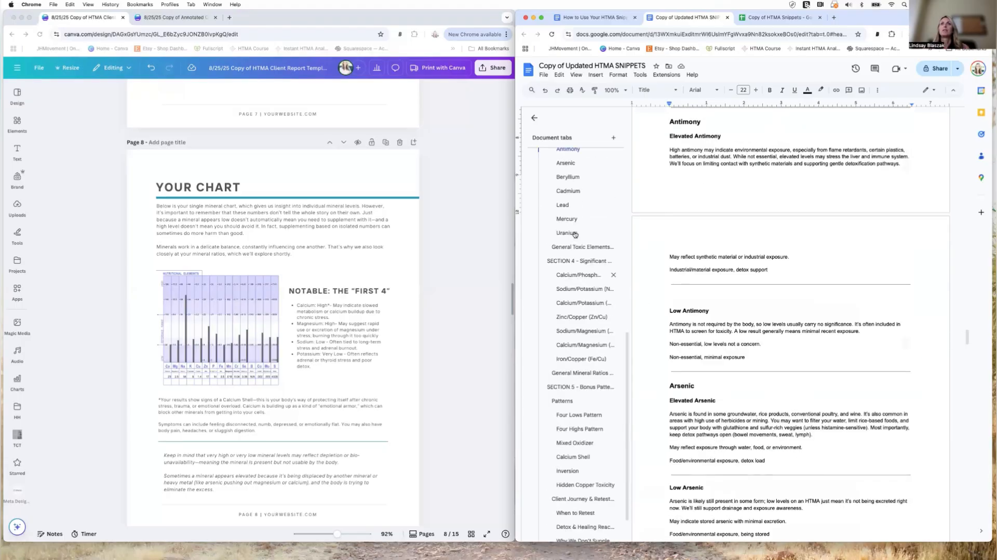
{"action": "scroll", "coordinate": [578, 254], "scroll_direction": "down", "scroll_amount": 1}
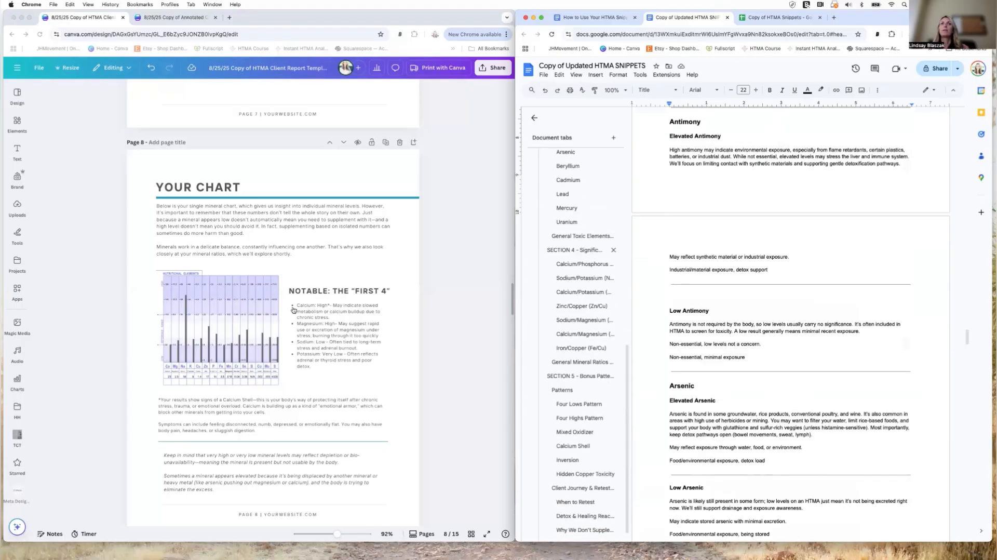
Compare the report's Significant Mineral Ratios page with the Section 4 ratio snippets, from Calcium/Phosphorus to Calcium/Potassium.
{"action": "scroll", "coordinate": [311, 330], "scroll_direction": "down", "scroll_amount": 10}
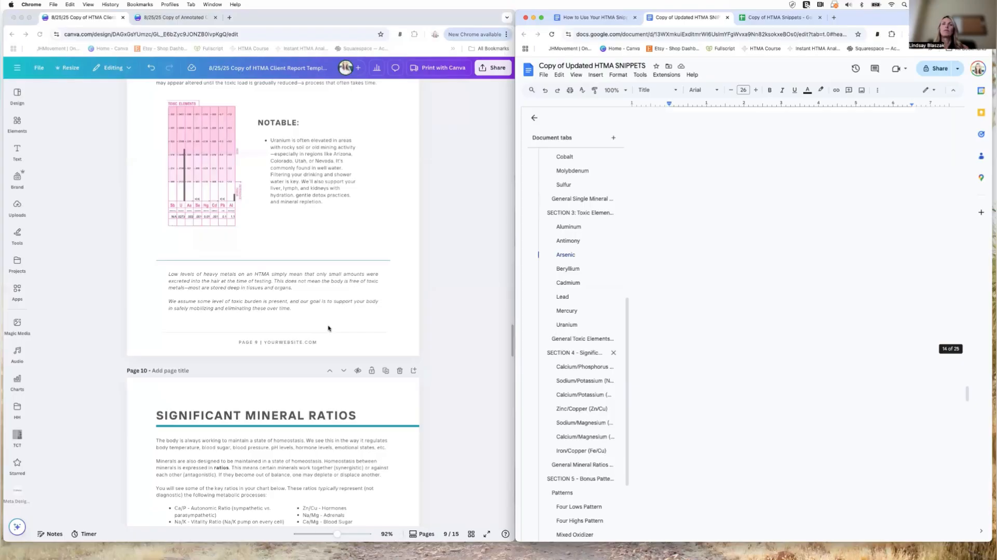
{"action": "scroll", "coordinate": [322, 329], "scroll_direction": "down", "scroll_amount": 5}
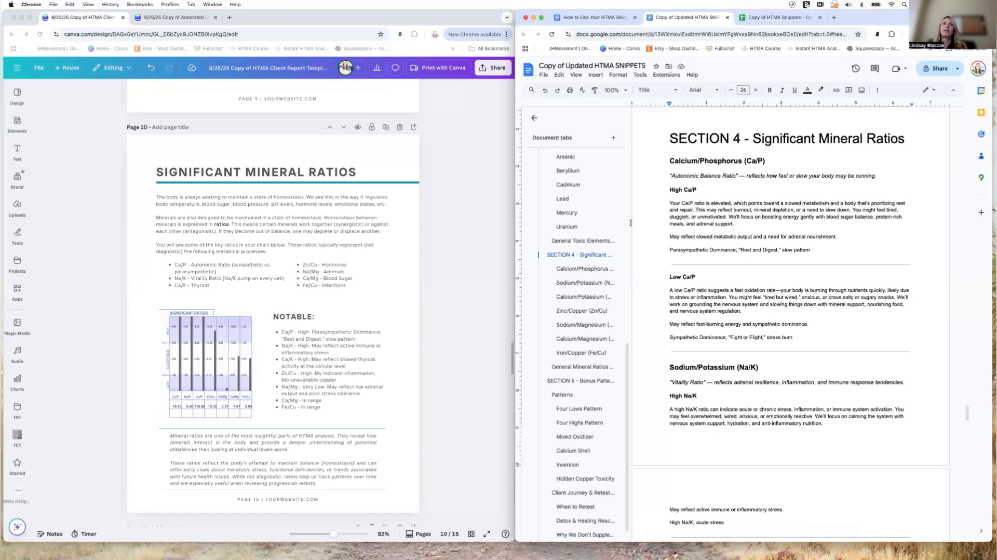
{"action": "scroll", "coordinate": [343, 297], "scroll_direction": "down", "scroll_amount": 2}
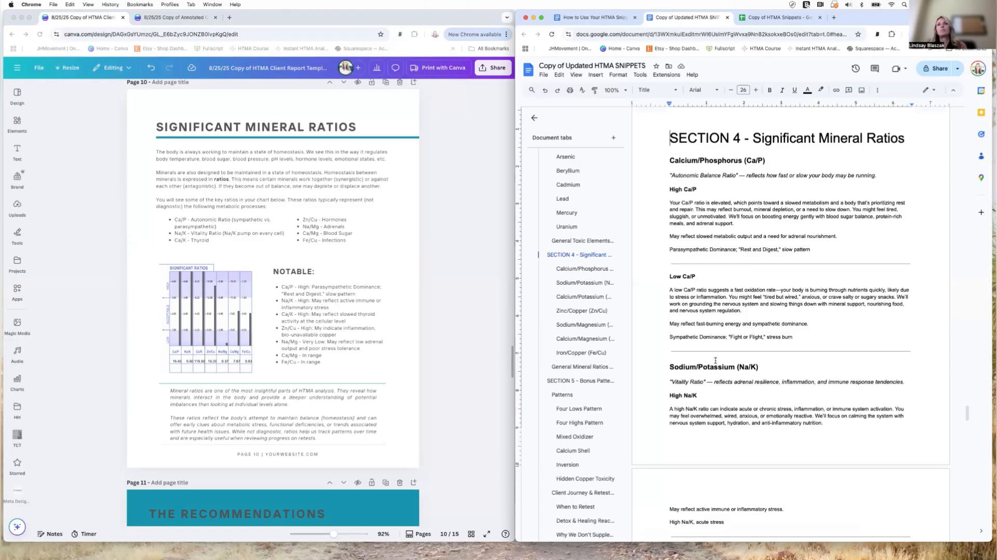
{"action": "scroll", "coordinate": [717, 359], "scroll_direction": "down", "scroll_amount": 5}
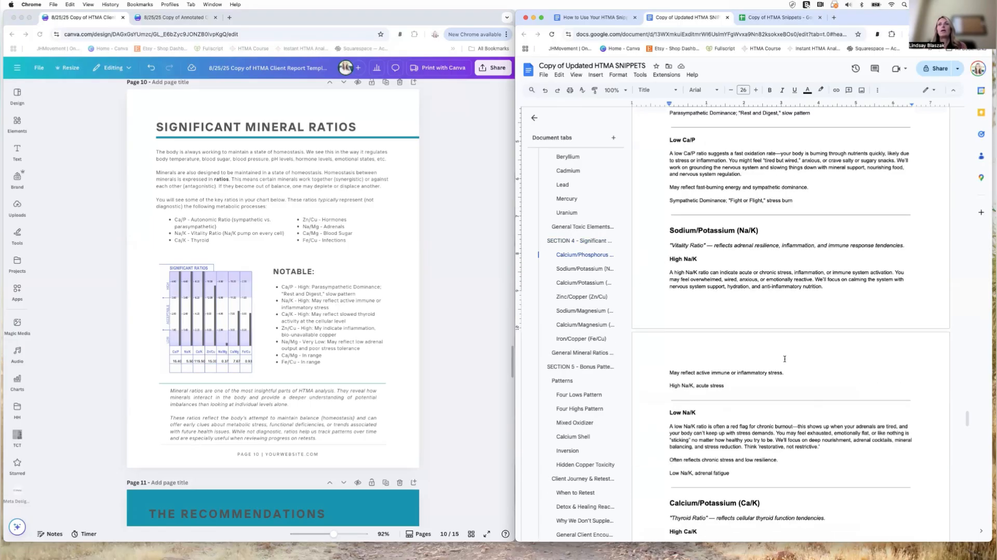
{"action": "scroll", "coordinate": [784, 359], "scroll_direction": "down", "scroll_amount": 10}
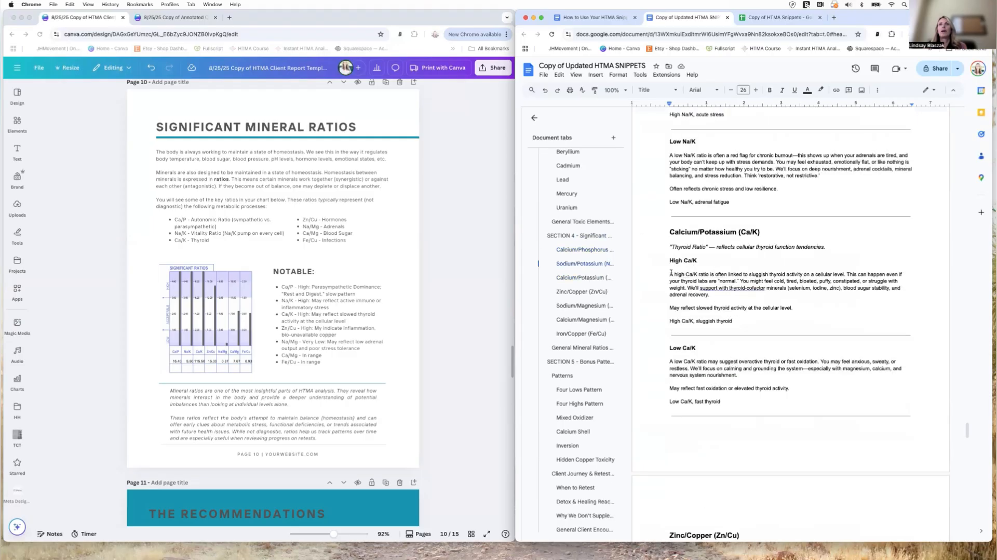
Look through the Section 5 bonus pattern snippets and the Client Journey & Retesting snippets in the document.
{"action": "scroll", "coordinate": [834, 365], "scroll_direction": "down", "scroll_amount": 20}
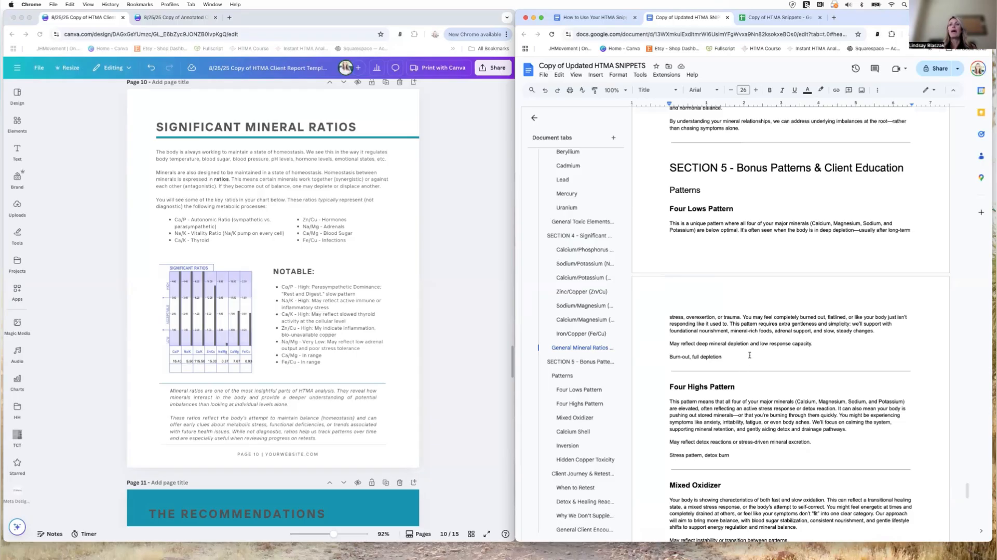
{"action": "scroll", "coordinate": [749, 354], "scroll_direction": "down", "scroll_amount": 5}
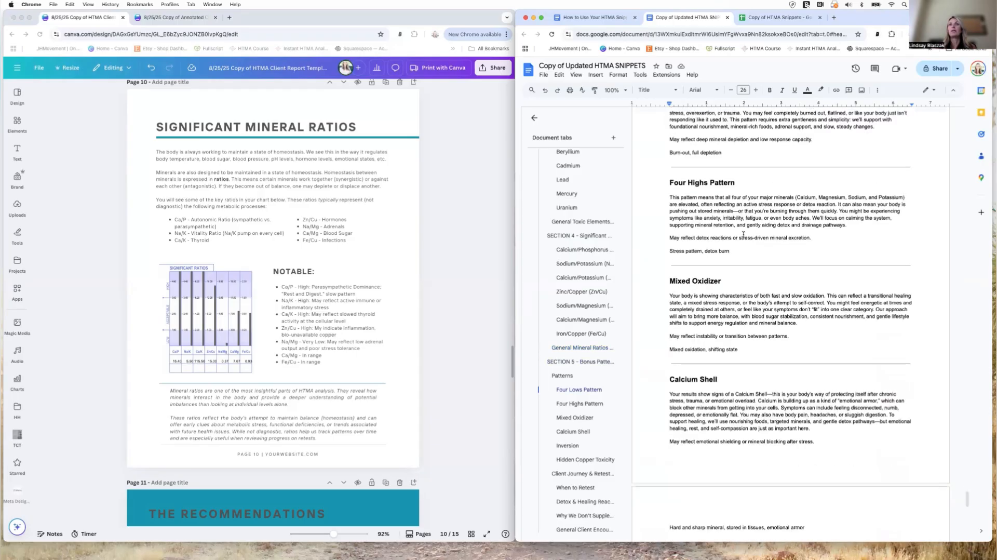
{"action": "scroll", "coordinate": [743, 234], "scroll_direction": "up", "scroll_amount": 3}
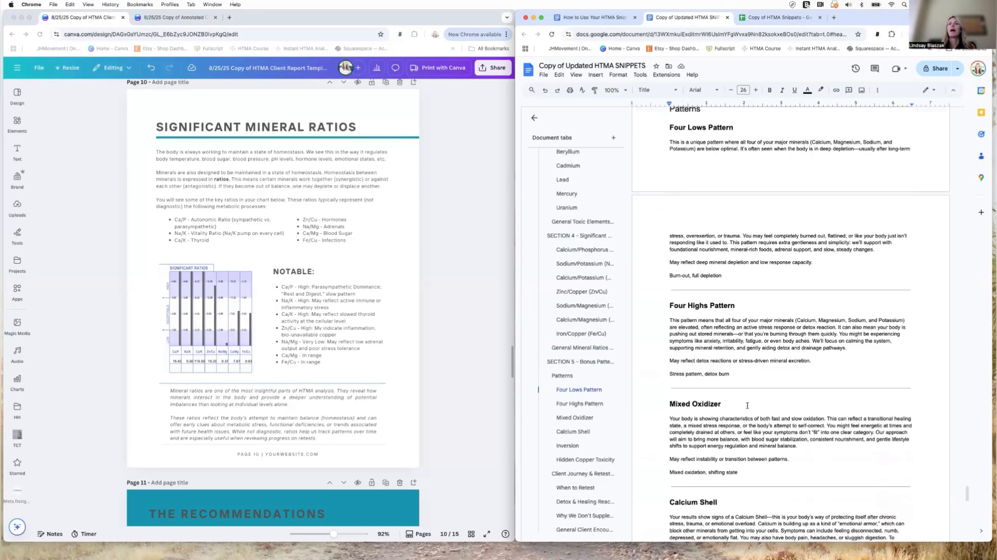
{"action": "scroll", "coordinate": [746, 406], "scroll_direction": "down", "scroll_amount": 1}
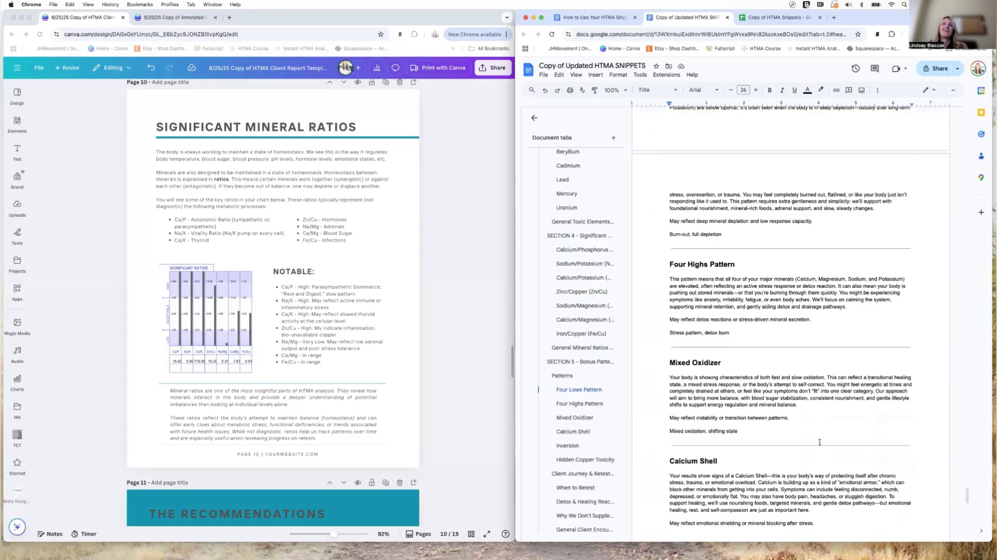
{"action": "scroll", "coordinate": [812, 437], "scroll_direction": "down", "scroll_amount": 2}
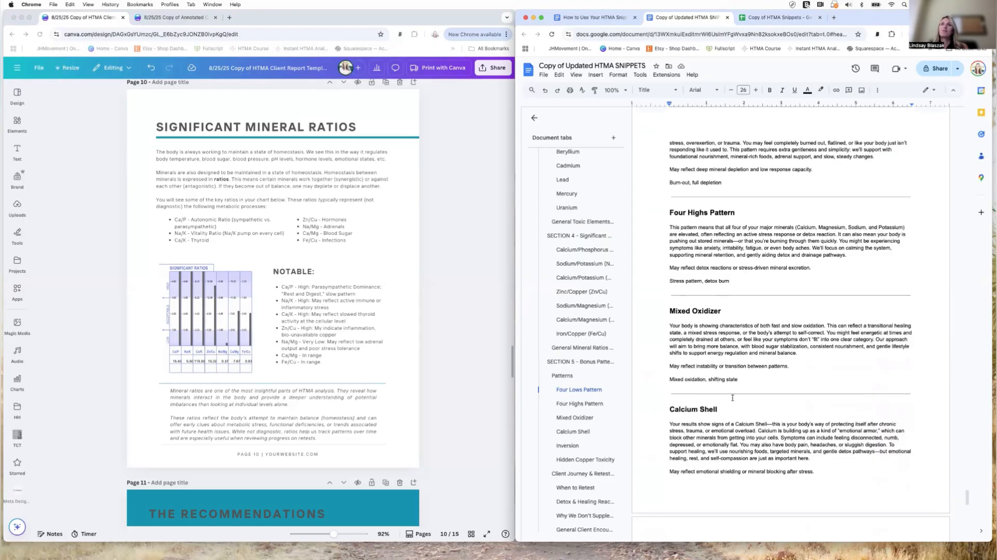
{"action": "scroll", "coordinate": [738, 420], "scroll_direction": "down", "scroll_amount": 2}
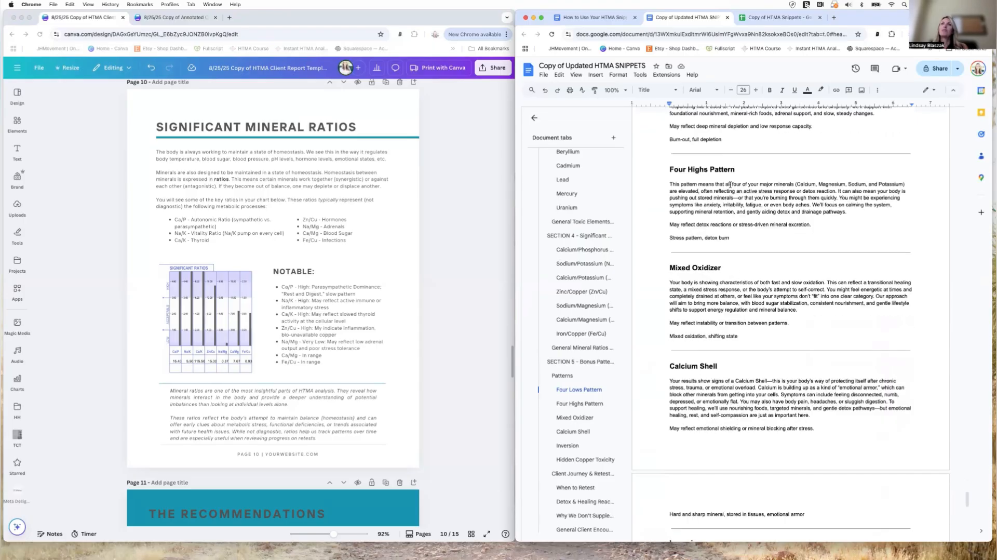
{"action": "scroll", "coordinate": [730, 184], "scroll_direction": "up", "scroll_amount": 7}
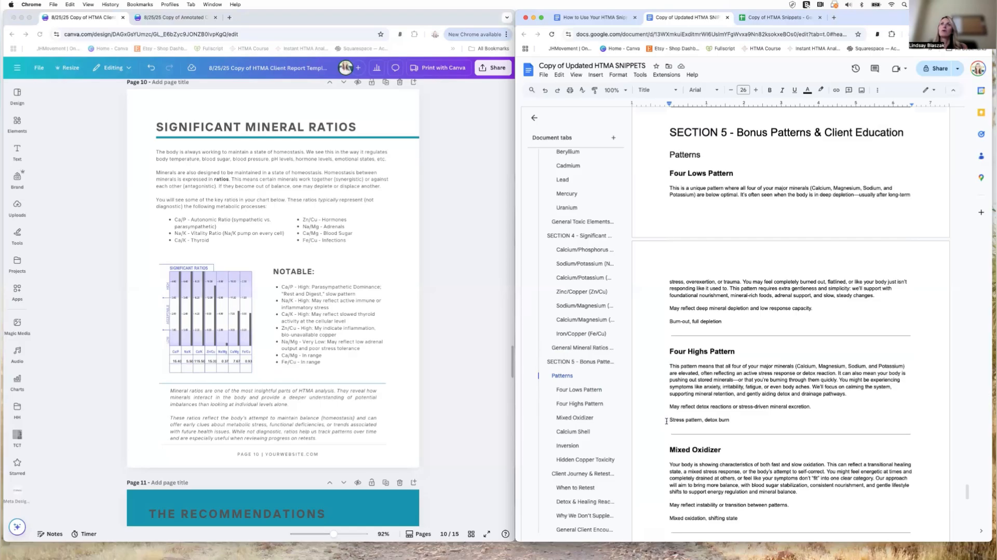
{"action": "scroll", "coordinate": [745, 450], "scroll_direction": "down", "scroll_amount": 8}
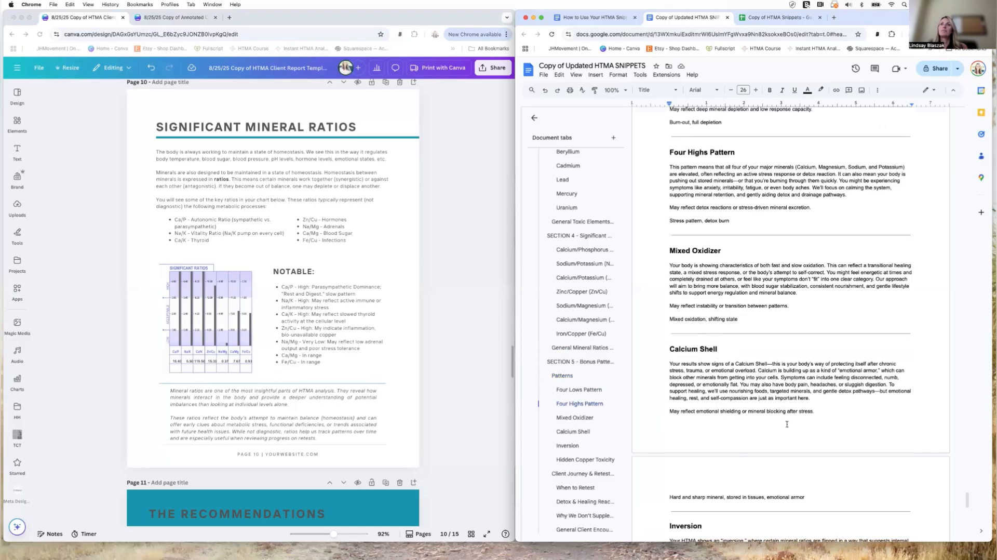
{"action": "scroll", "coordinate": [787, 424], "scroll_direction": "down", "scroll_amount": 9}
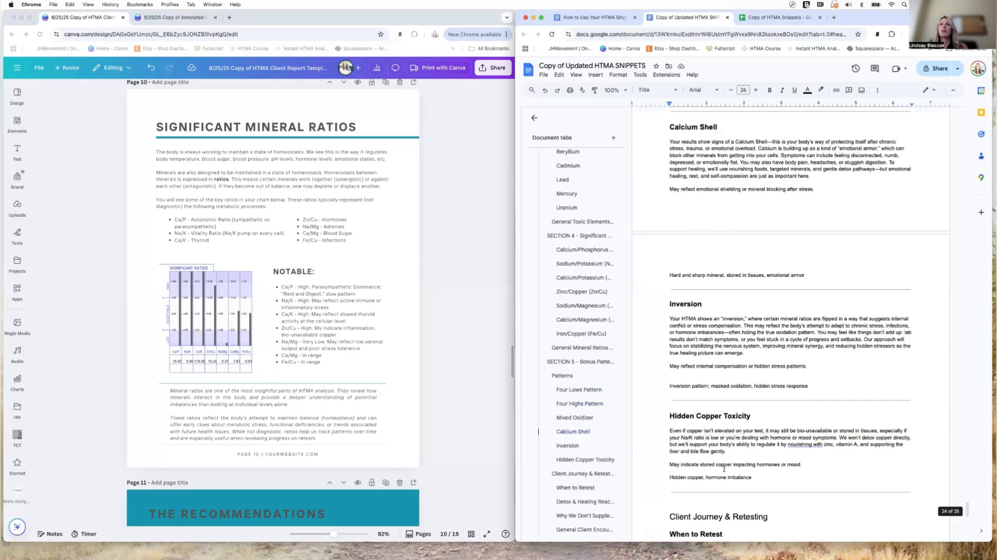
{"action": "scroll", "coordinate": [724, 469], "scroll_direction": "down", "scroll_amount": 13}
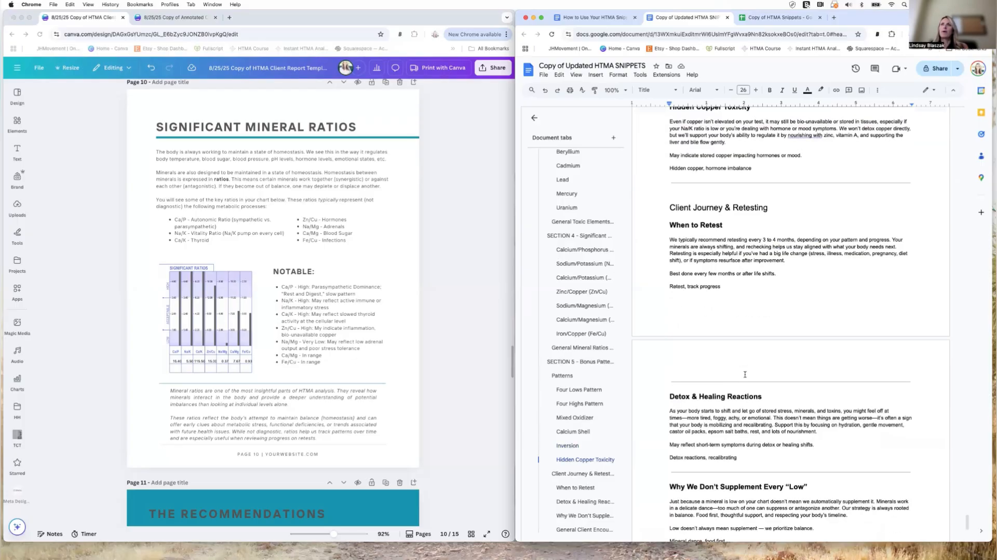
{"action": "scroll", "coordinate": [744, 350], "scroll_direction": "down", "scroll_amount": 2}
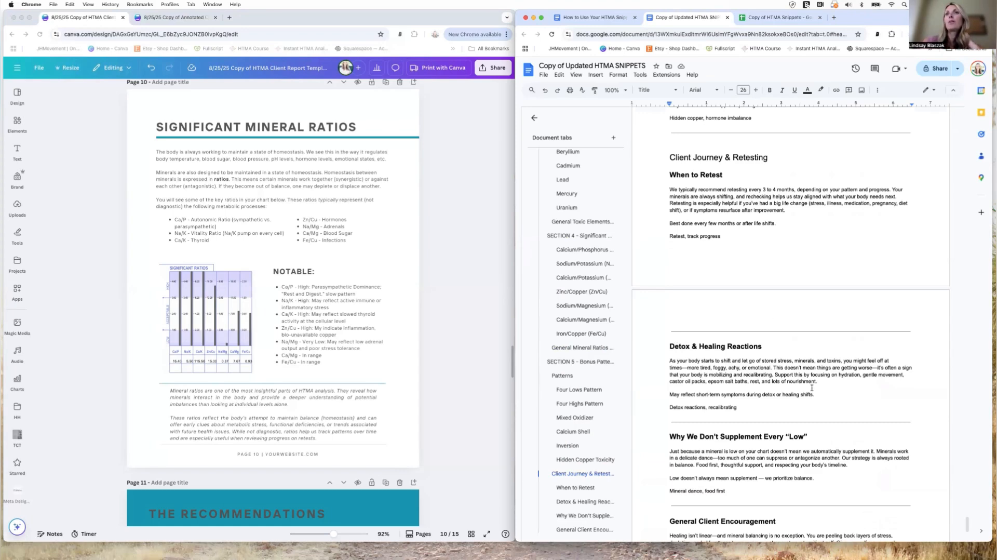
Look through the remaining Client Journey & Retesting snippets down to General Client Encouragement, and return to Section 1 at the document's start.
{"action": "scroll", "coordinate": [736, 430], "scroll_direction": "down", "scroll_amount": 5}
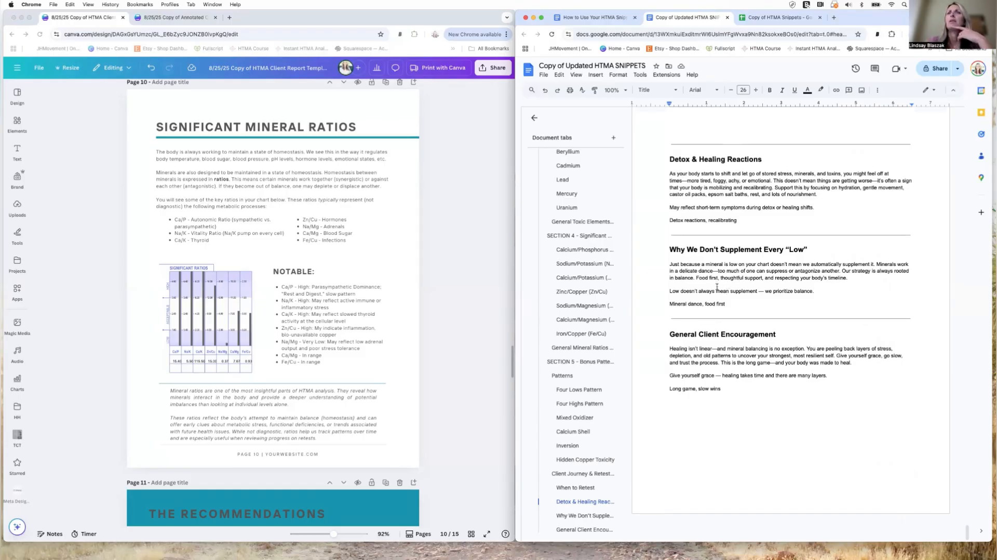
{"action": "scroll", "coordinate": [717, 286], "scroll_direction": "up", "scroll_amount": 10}
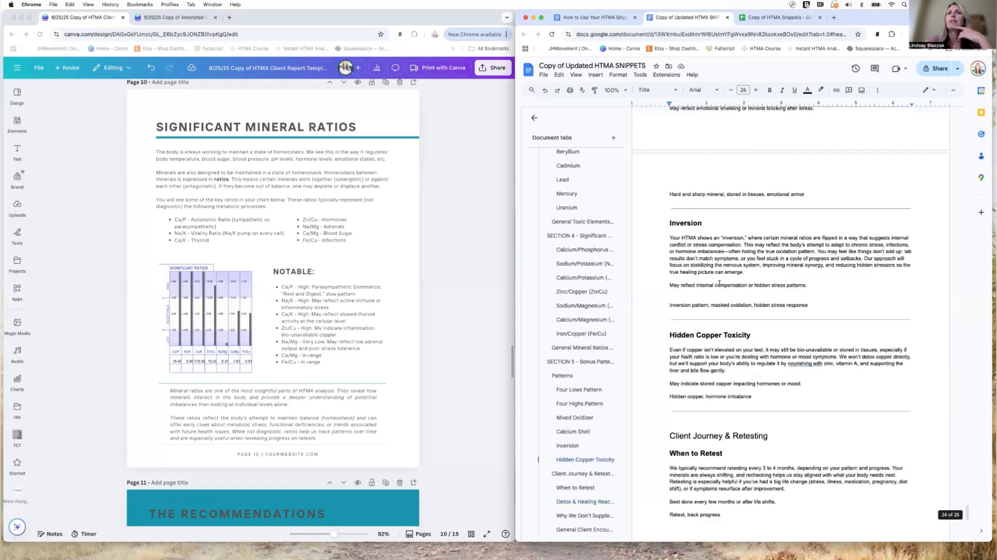
{"action": "scroll", "coordinate": [720, 282], "scroll_direction": "up", "scroll_amount": 20}
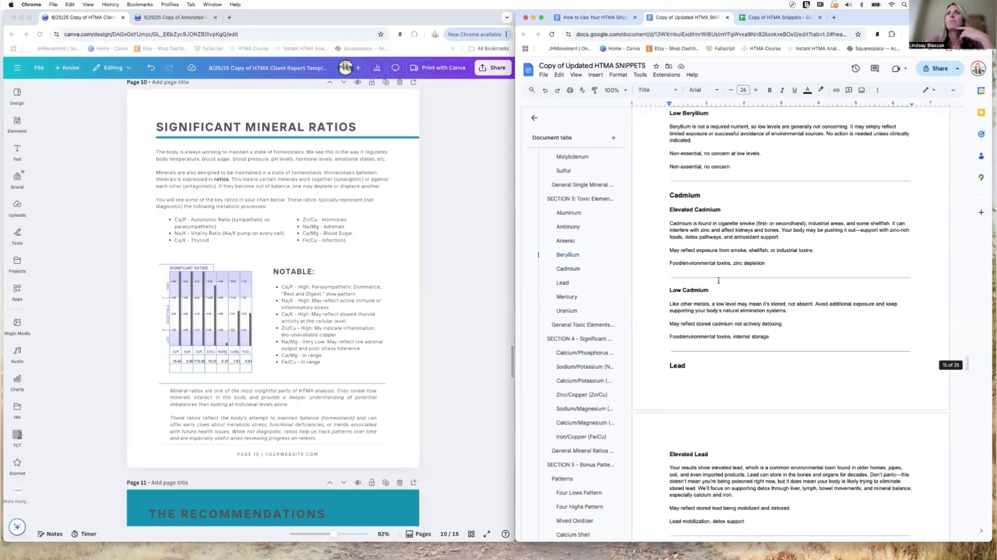
{"action": "scroll", "coordinate": [720, 282], "scroll_direction": "up", "scroll_amount": 20}
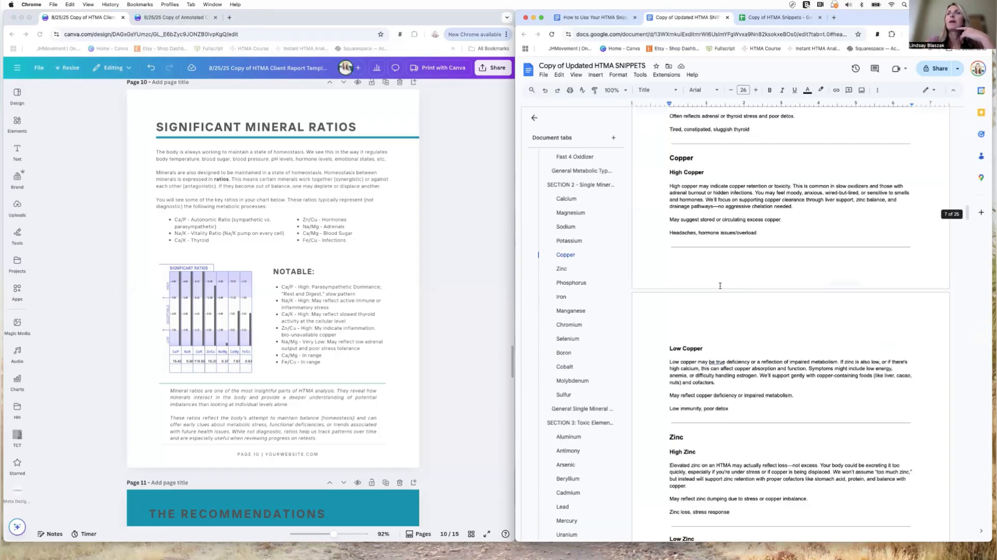
{"action": "scroll", "coordinate": [720, 289], "scroll_direction": "up", "scroll_amount": 20}
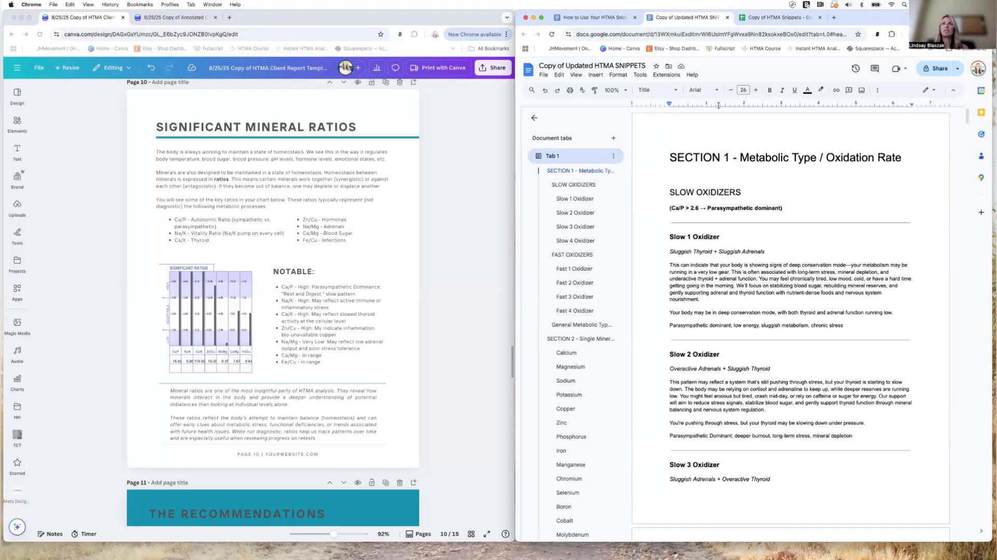
Bring up the Copy of HTMA Snippets spreadsheet at Metabolic Types and return the client report to its Hair Tissue Mineral Analysis cover page.
{"action": "left_click", "coordinate": [772, 20]}
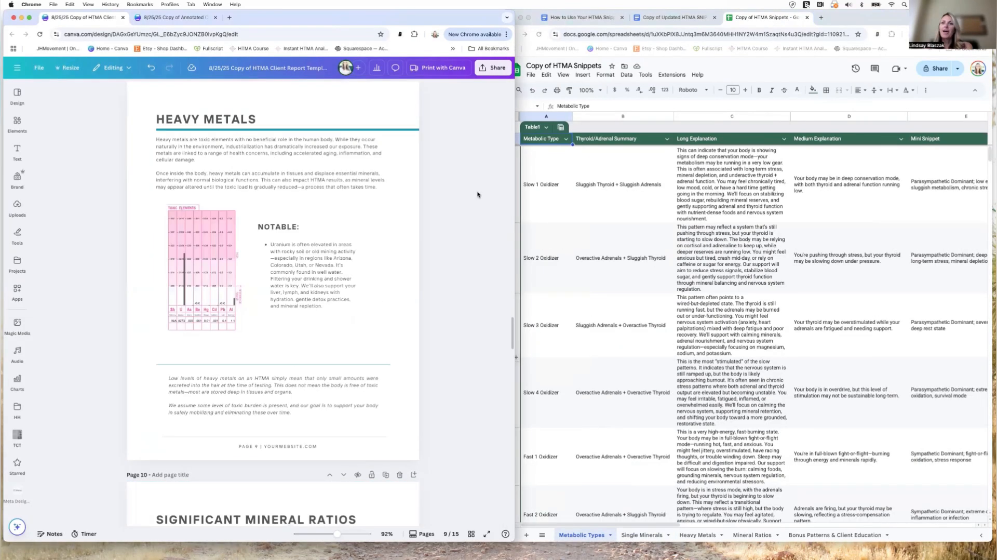
{"action": "scroll", "coordinate": [477, 191], "scroll_direction": "up", "scroll_amount": 3}
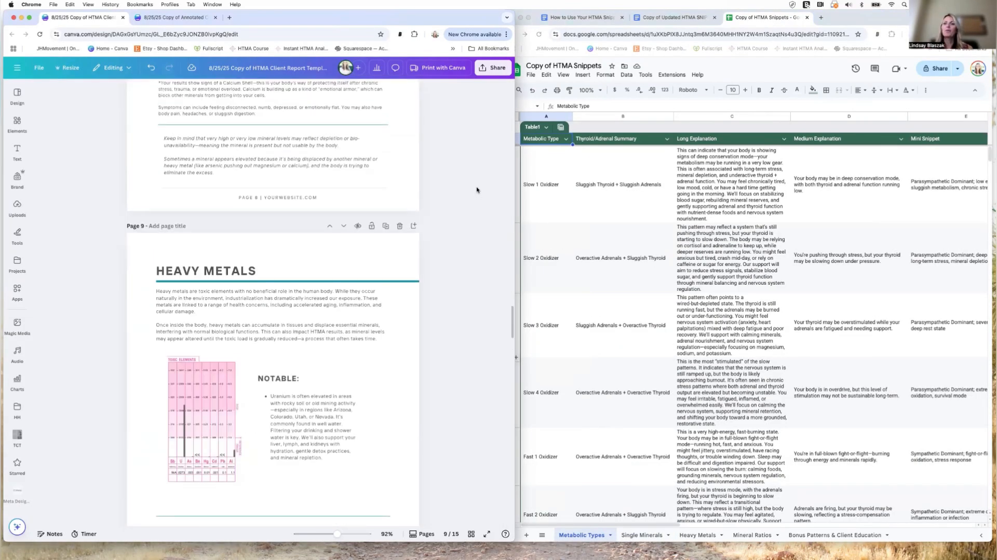
{"action": "scroll", "coordinate": [476, 190], "scroll_direction": "up", "scroll_amount": 5}
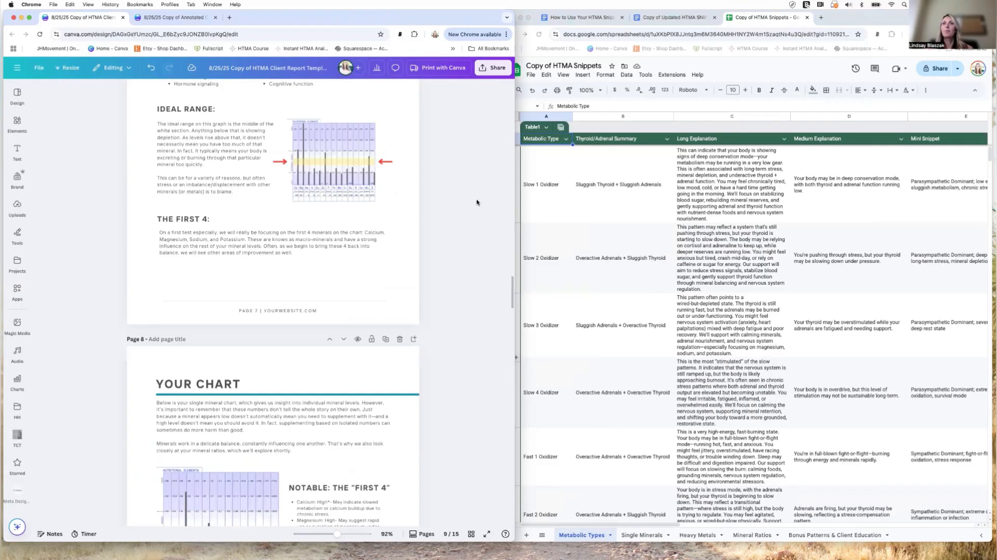
{"action": "scroll", "coordinate": [475, 200], "scroll_direction": "up", "scroll_amount": 10}
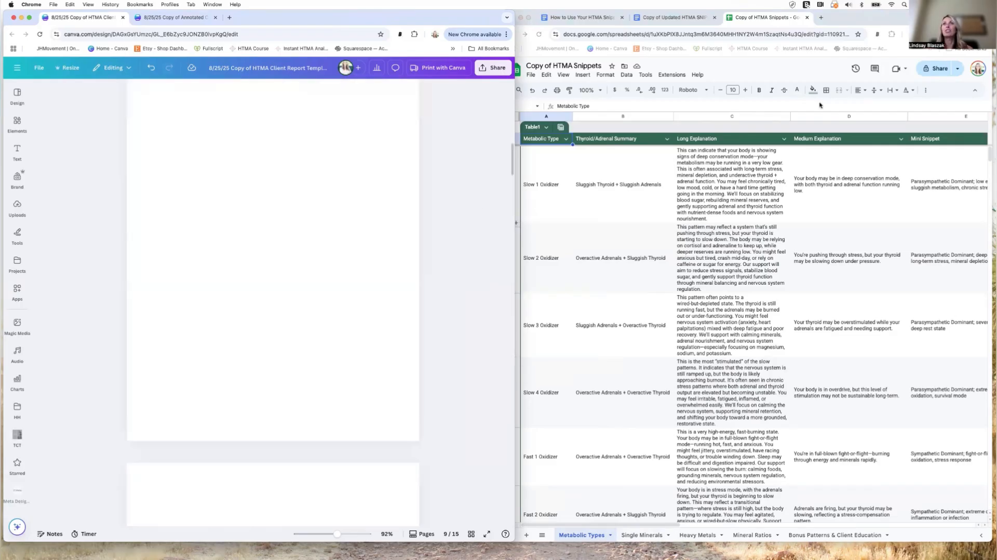
{"action": "scroll", "coordinate": [474, 183], "scroll_direction": "up", "scroll_amount": 10}
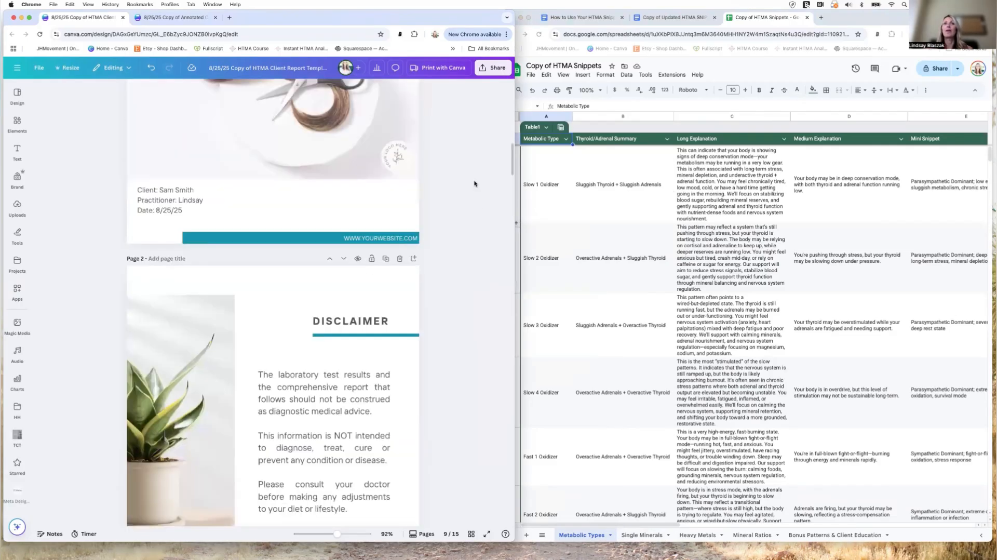
{"action": "scroll", "coordinate": [474, 183], "scroll_direction": "up", "scroll_amount": 2}
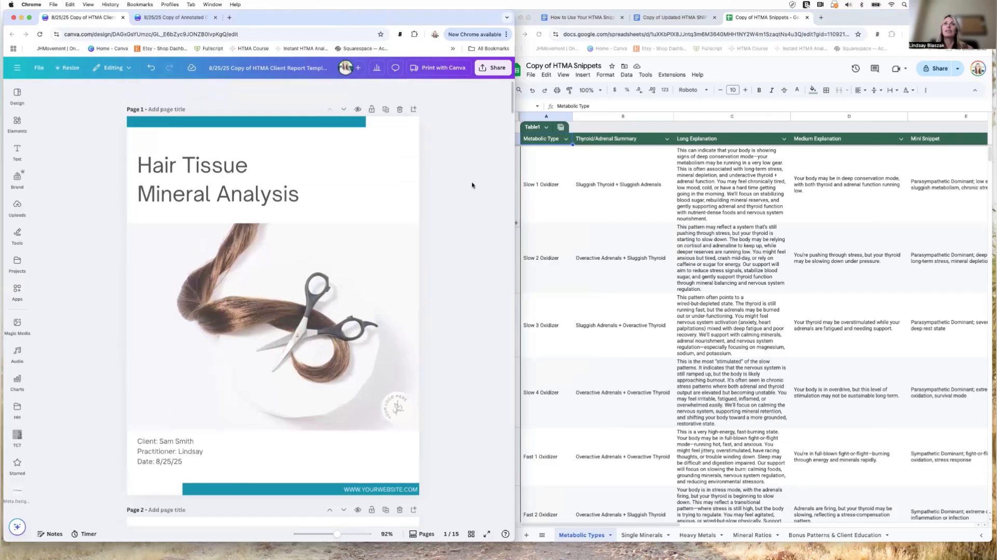